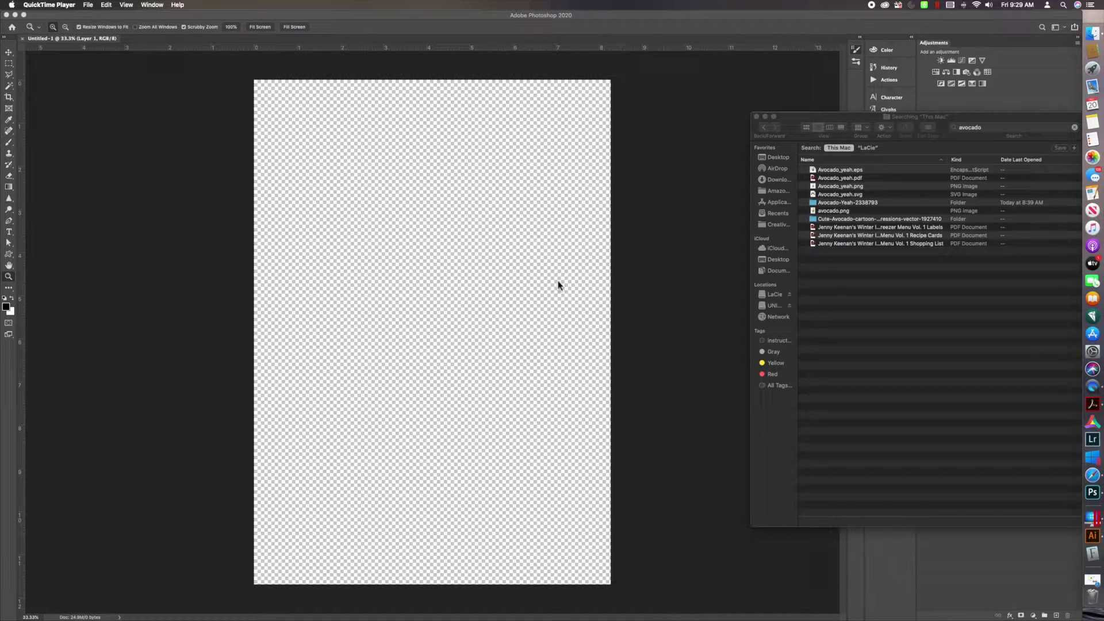
Switch to Photoshop and fill Layer 1 with white in Normal mode at 100% opacity
left_click_drag(828, 116, 850, 187)
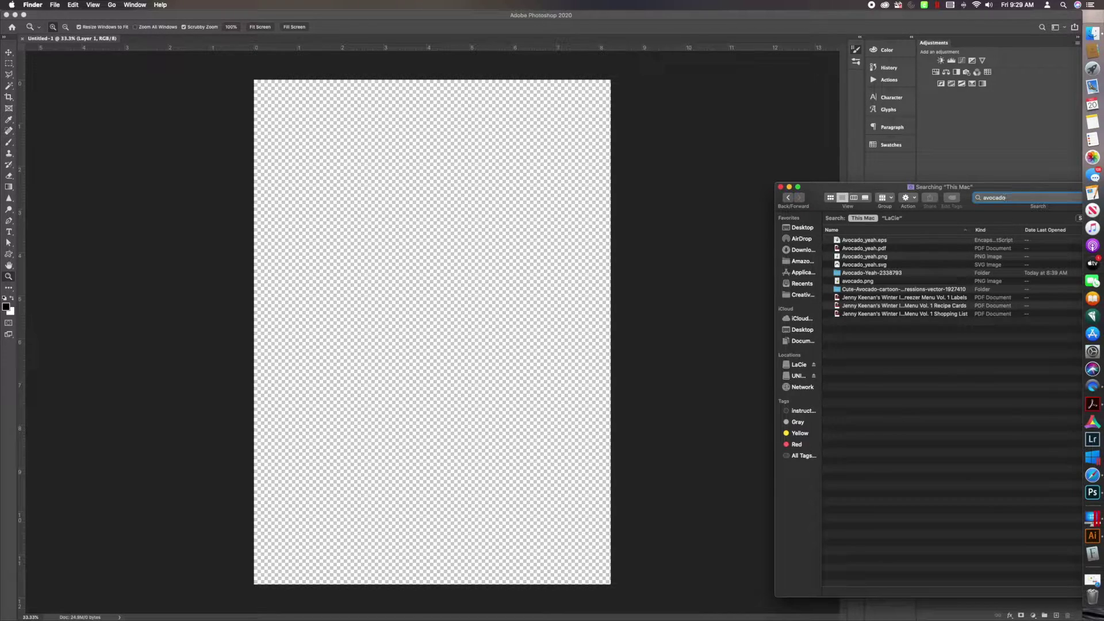
left_click(777, 129)
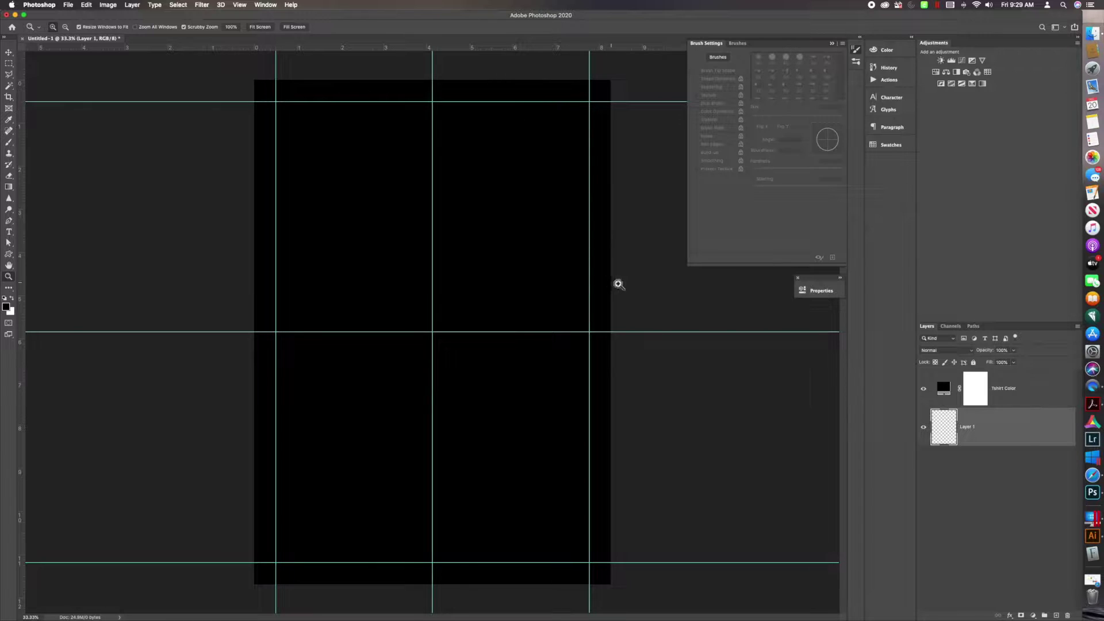
left_click(945, 435)
key("shift+BackSpace")
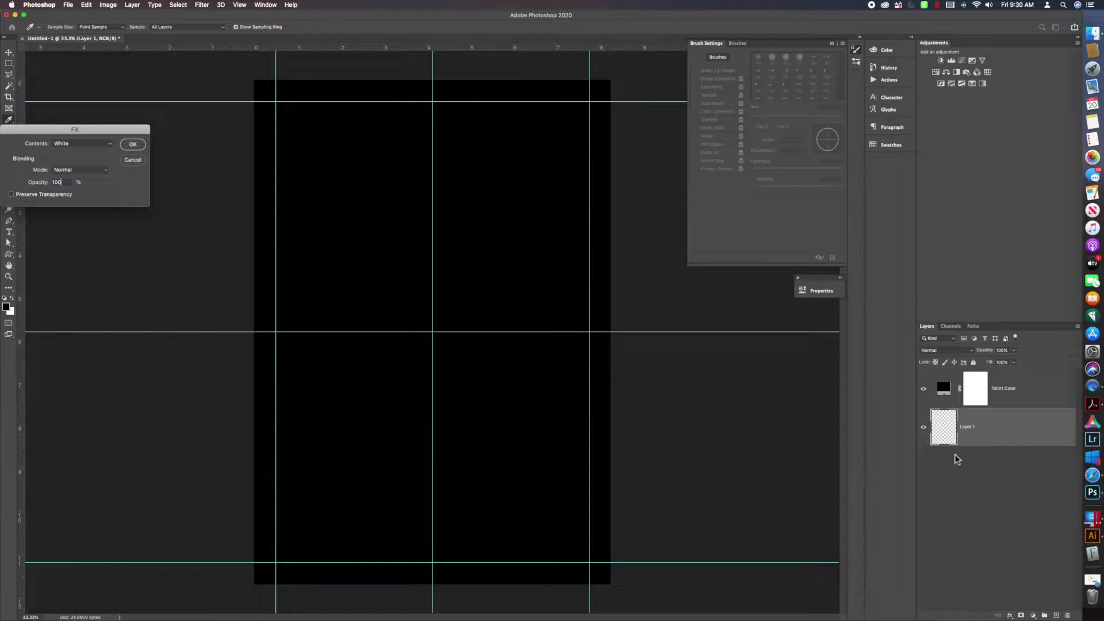
left_click(133, 145)
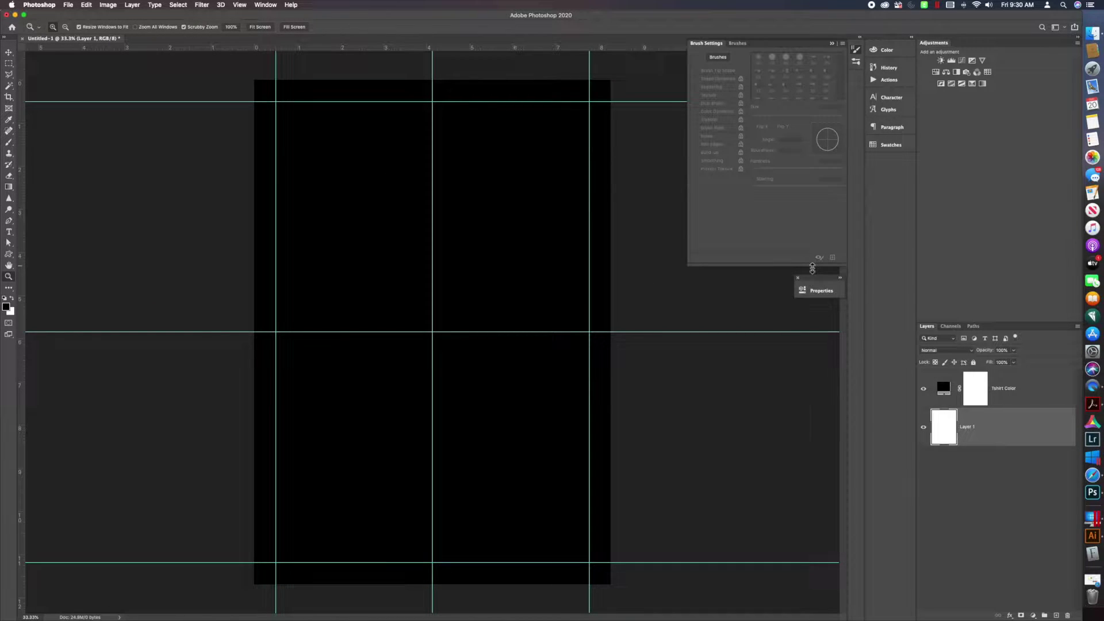
Toggle the visibility of the Tshirt Color layer and Layer 1 to compare the black and white backgrounds
left_click(925, 390)
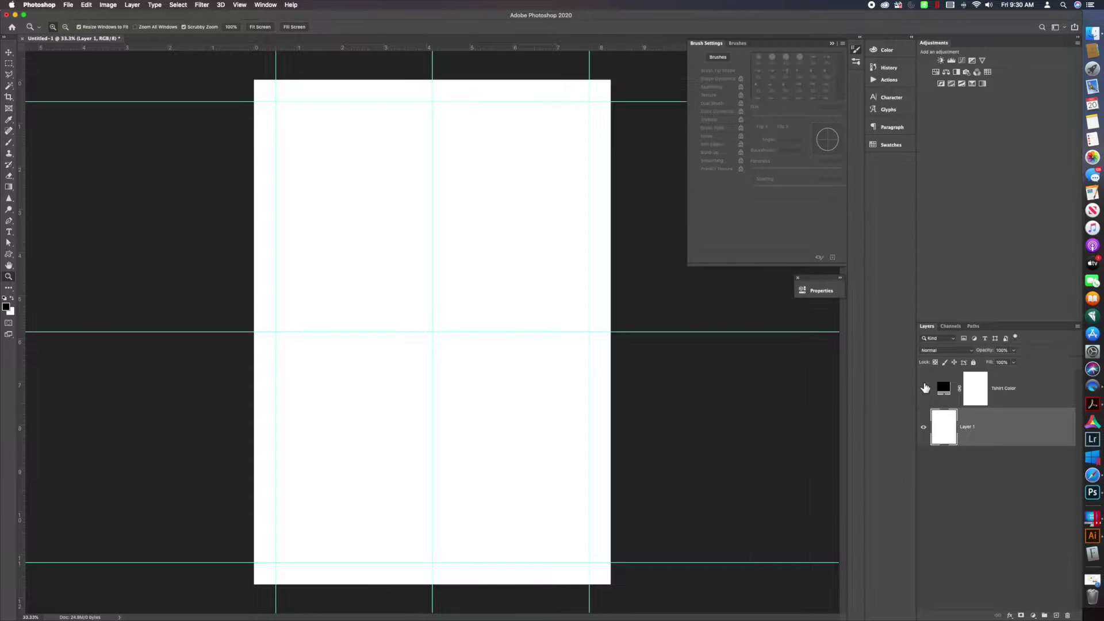
left_click(924, 390)
left_click(925, 428)
left_click(924, 427)
left_click(925, 390)
left_click(924, 427)
left_click(924, 390)
left_click(925, 427)
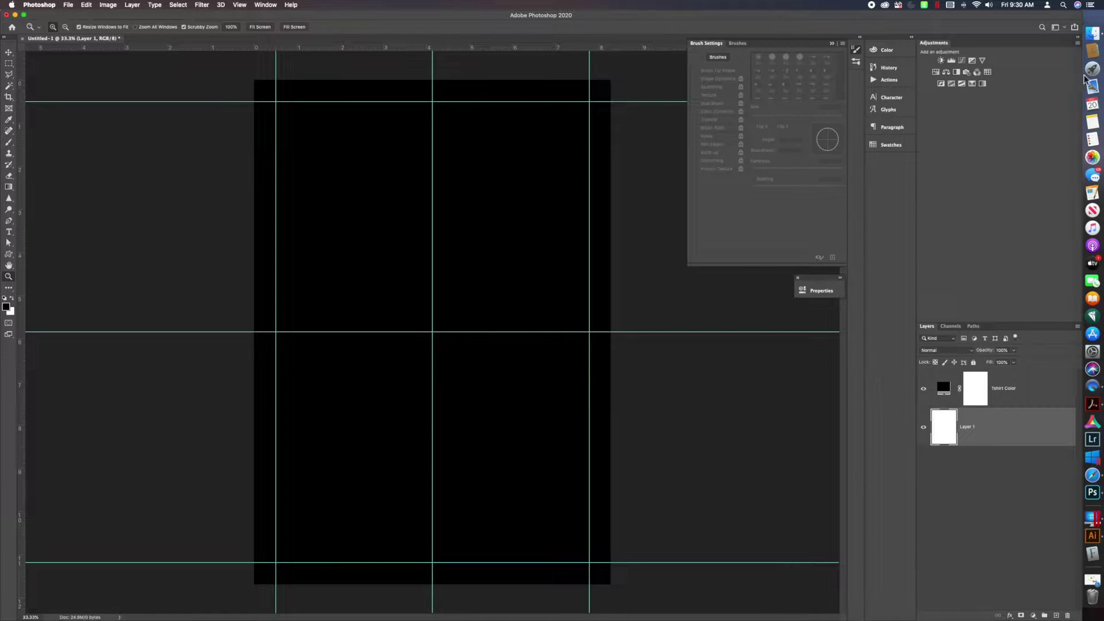
Place Avocado_yeah.png from Finder into the document and move its layer above the Tshirt Color layer
left_click(1092, 33)
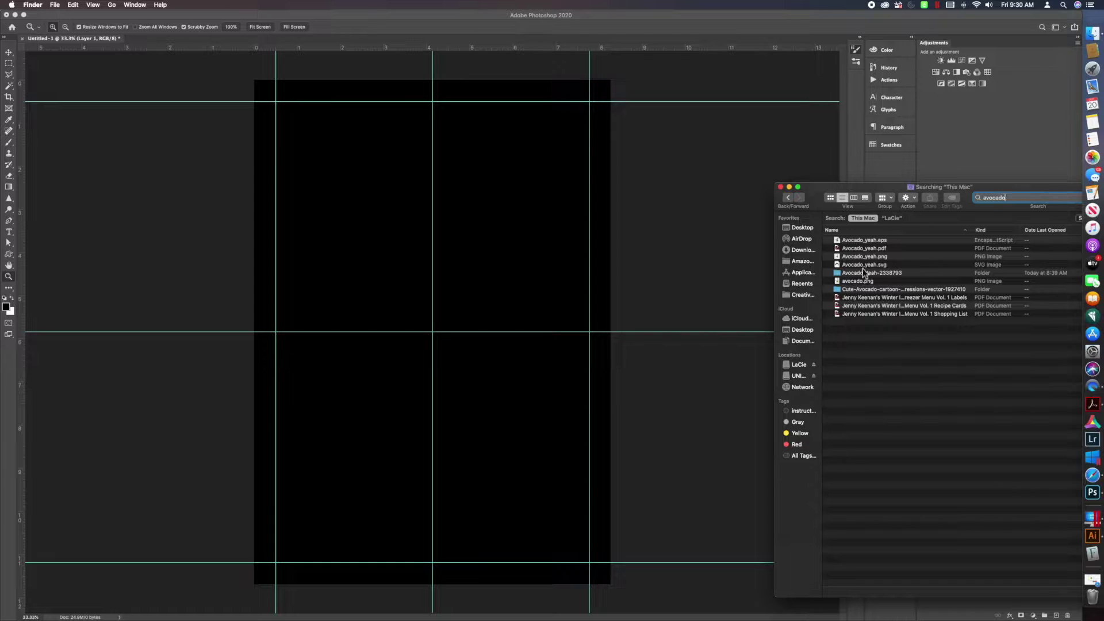
left_click_drag(846, 260, 409, 288)
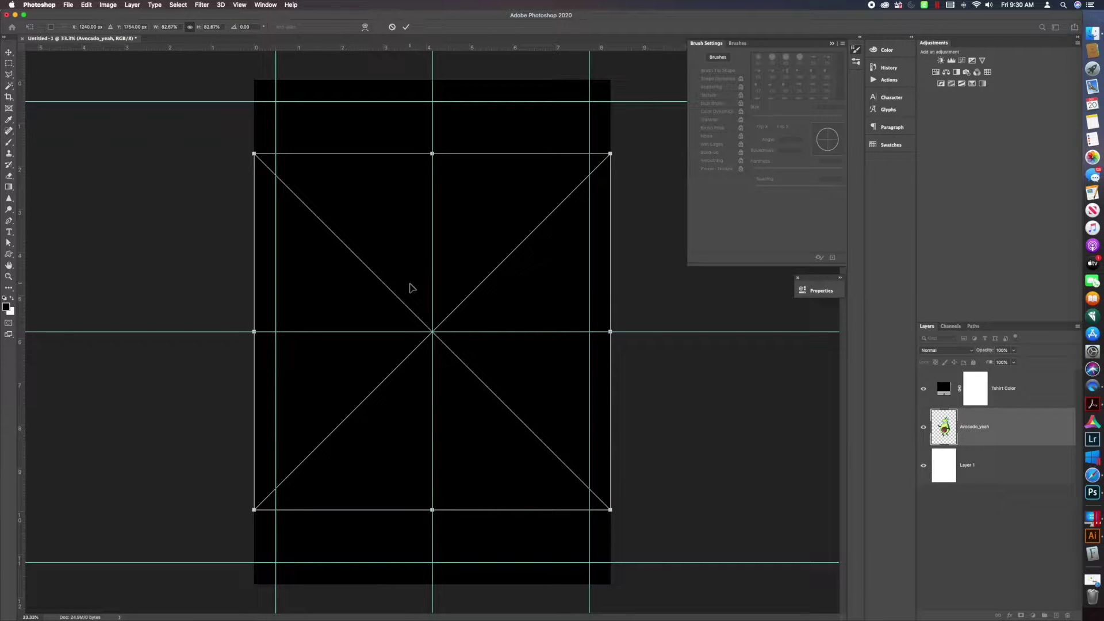
left_click_drag(1002, 428, 986, 372)
mouse_move(1004, 424)
left_mouse_down()
mouse_move(981, 444)
mouse_move(990, 437)
left_mouse_up()
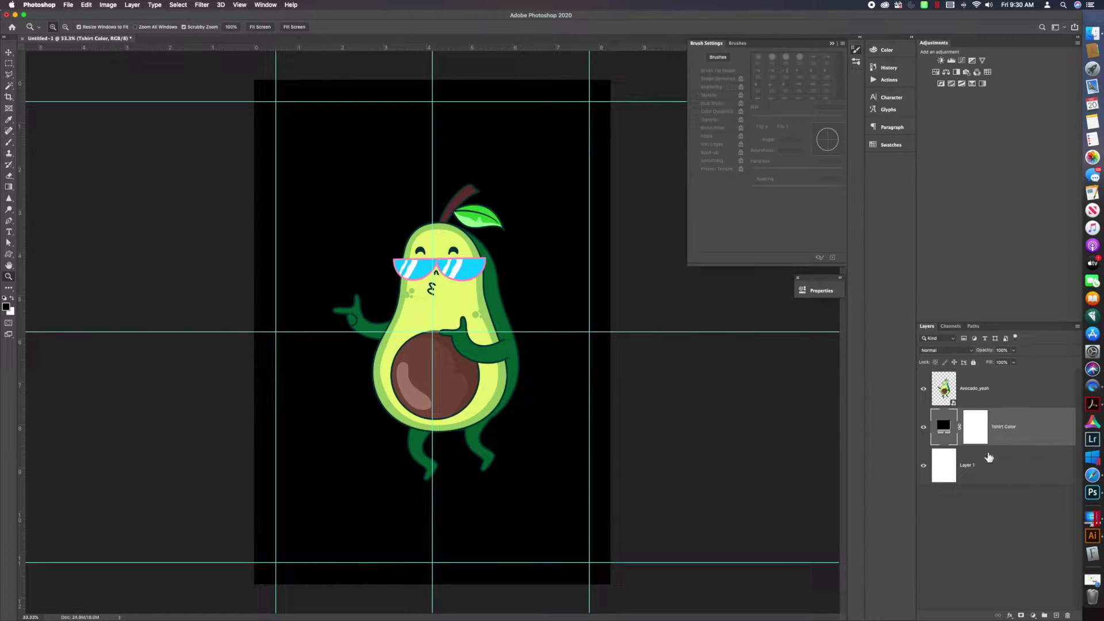
Duplicate the Avocado_yeah layer as Avocado_yeah copy and hide the original layer
left_click(967, 394)
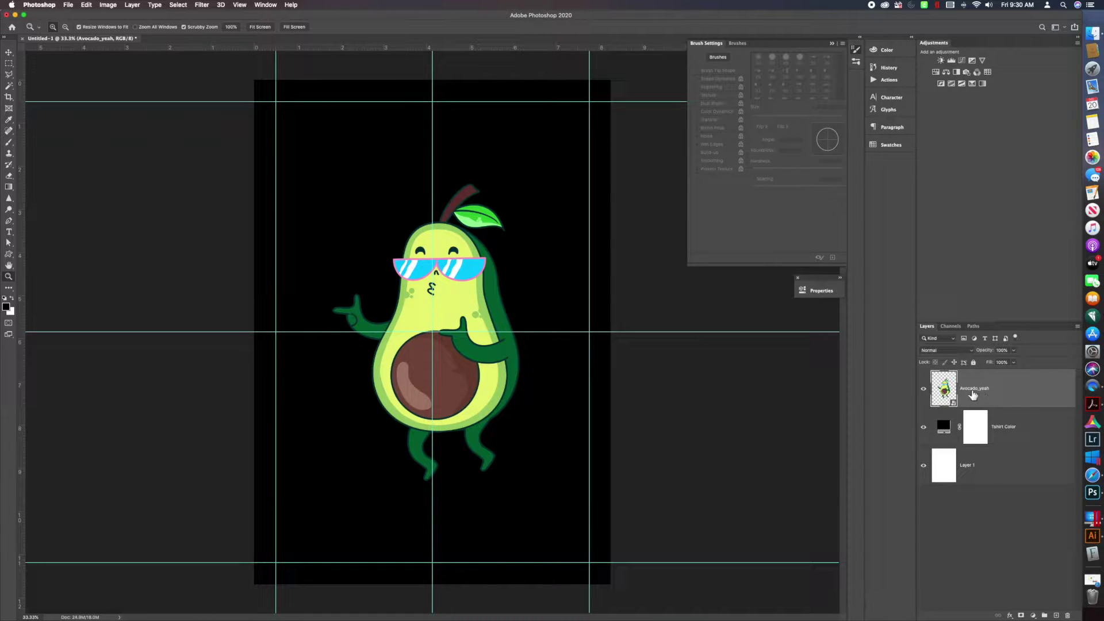
right_click(972, 394)
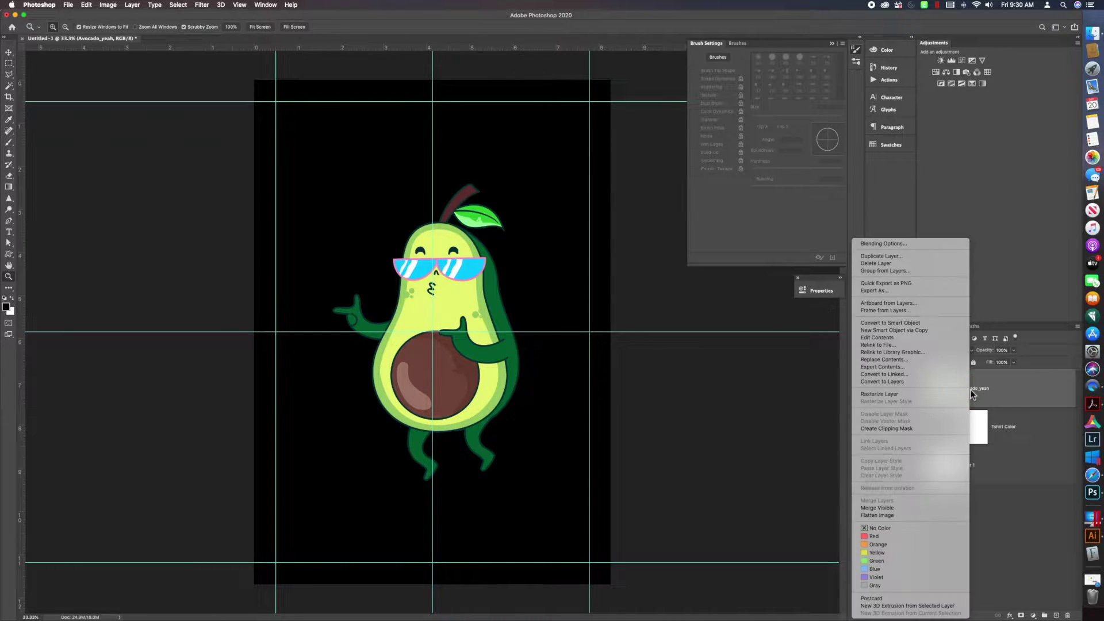
left_click(904, 256)
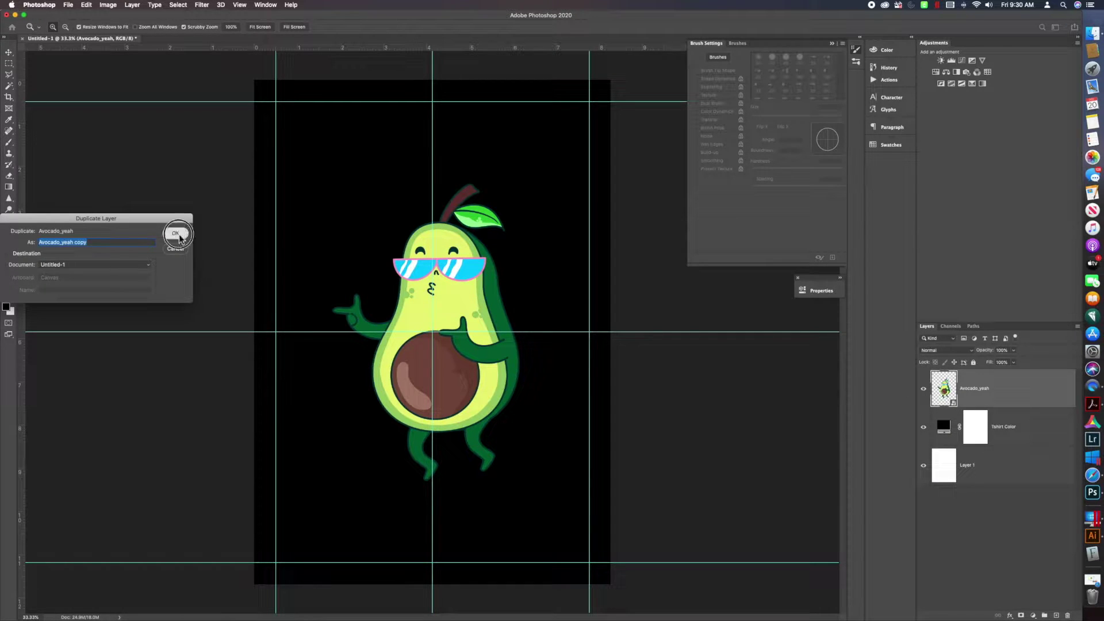
key("Return")
left_click(924, 427)
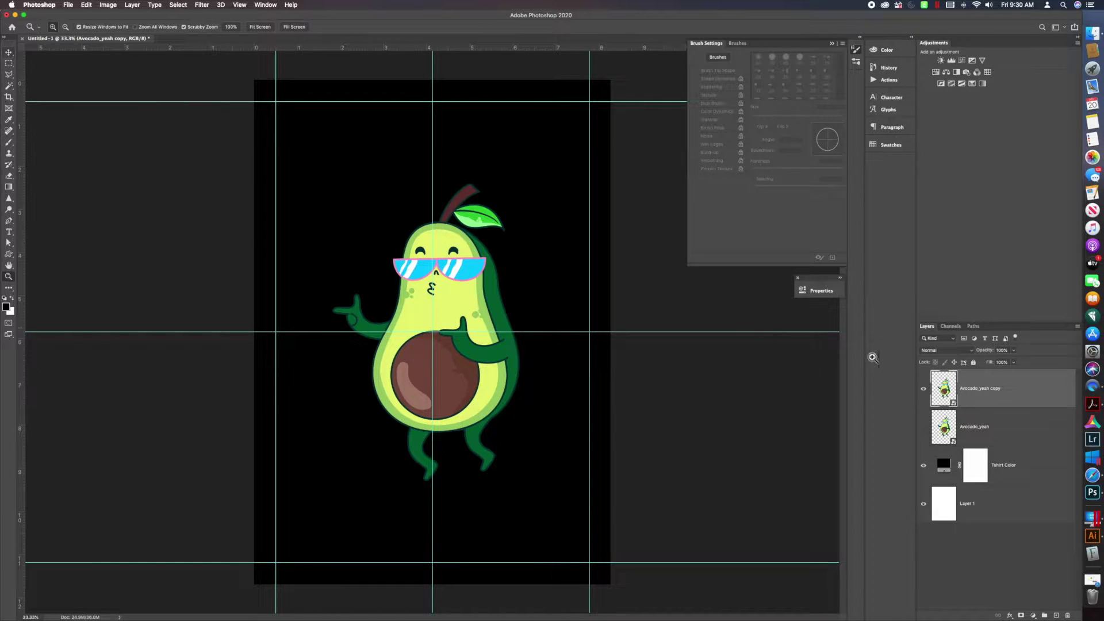
Scale the Avocado_yeah copy artwork to about 126.67% so it fills the height between the upper and lower guides
left_click(9, 52)
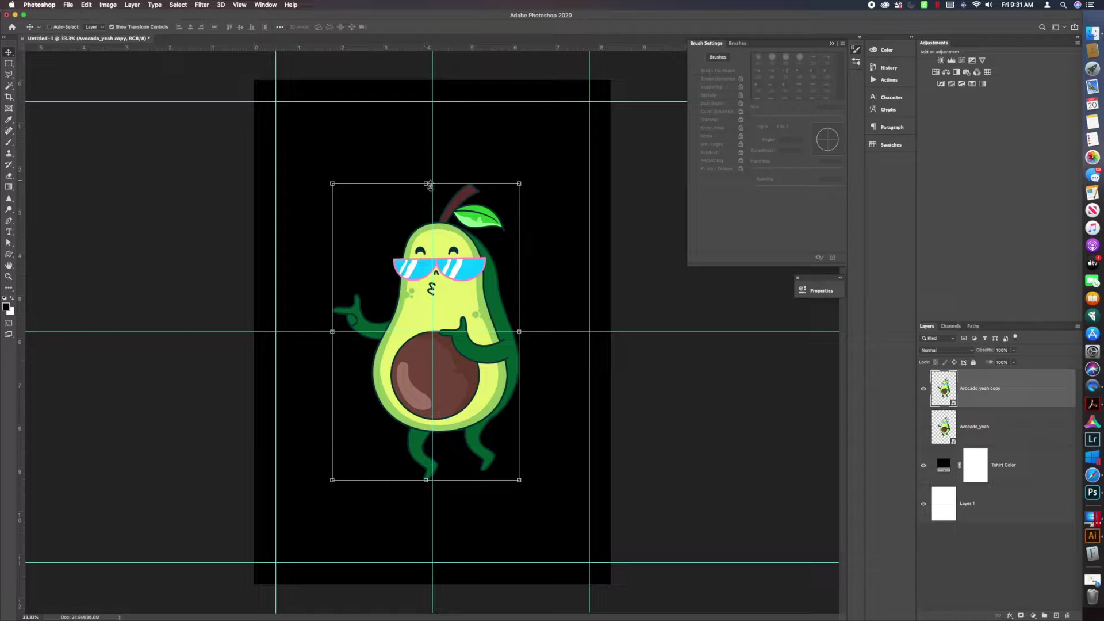
left_click_drag(428, 184, 416, 73)
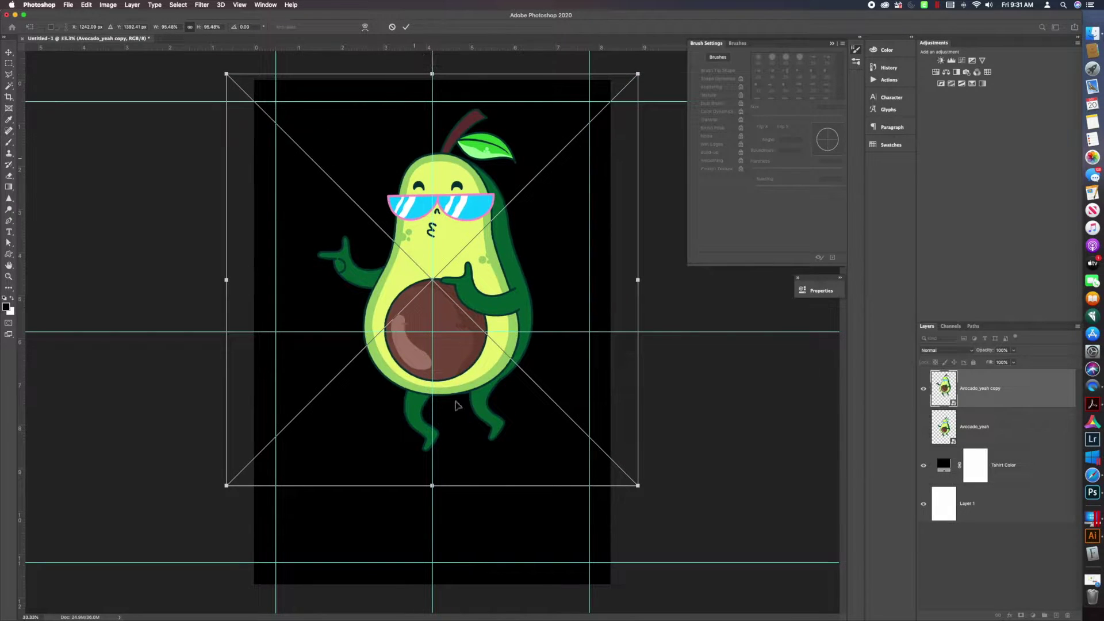
left_click_drag(435, 487, 426, 605)
left_click_drag(434, 75, 436, 59)
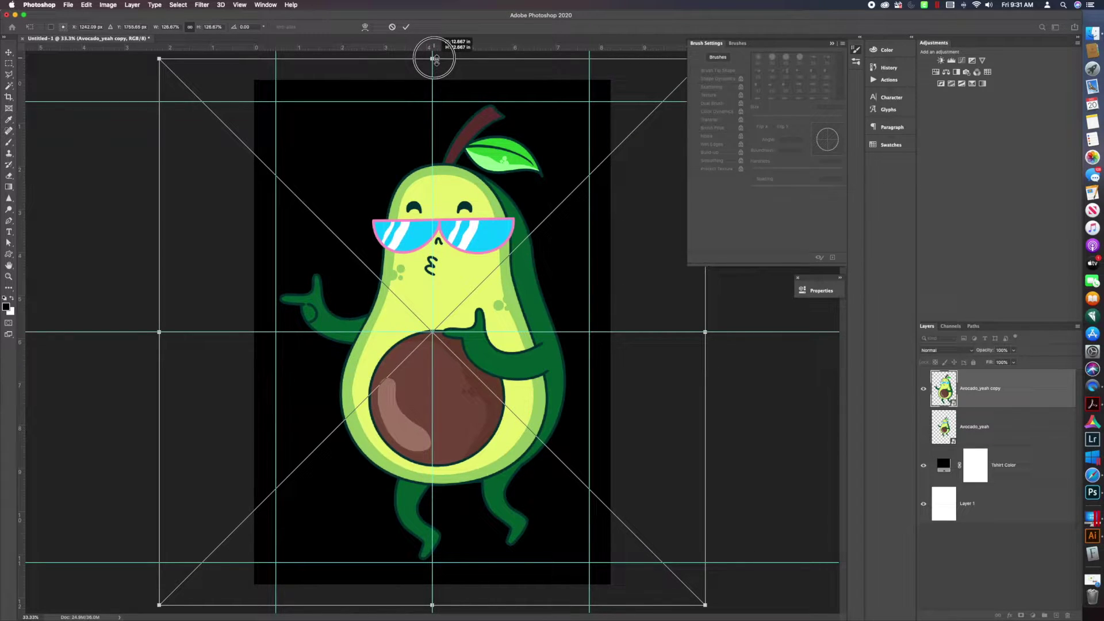
left_click_drag(435, 58, 436, 59)
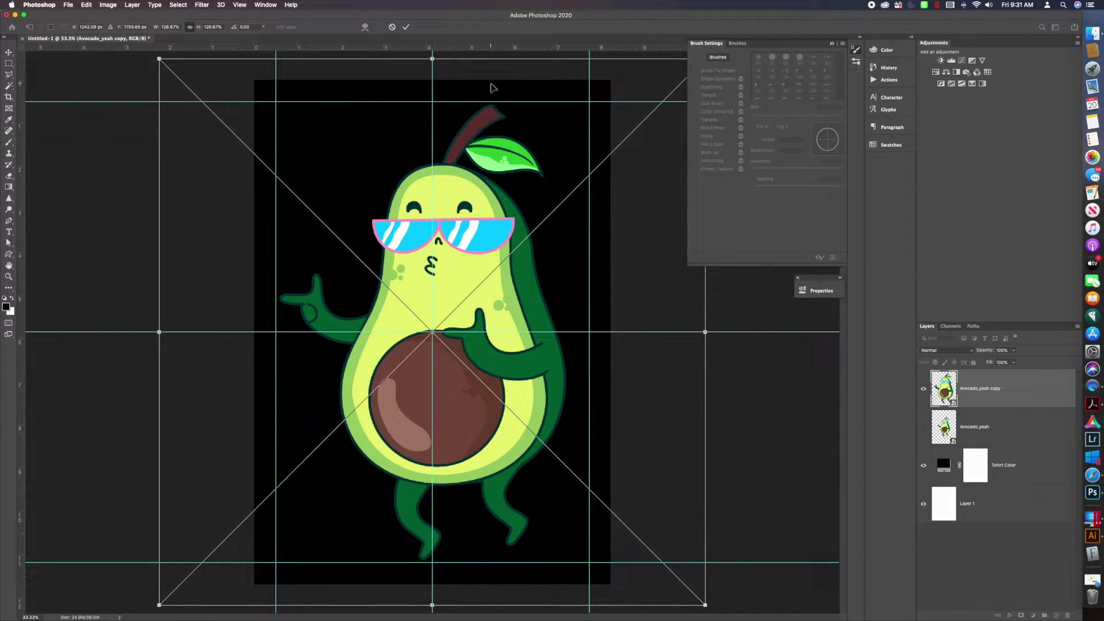
key("Return")
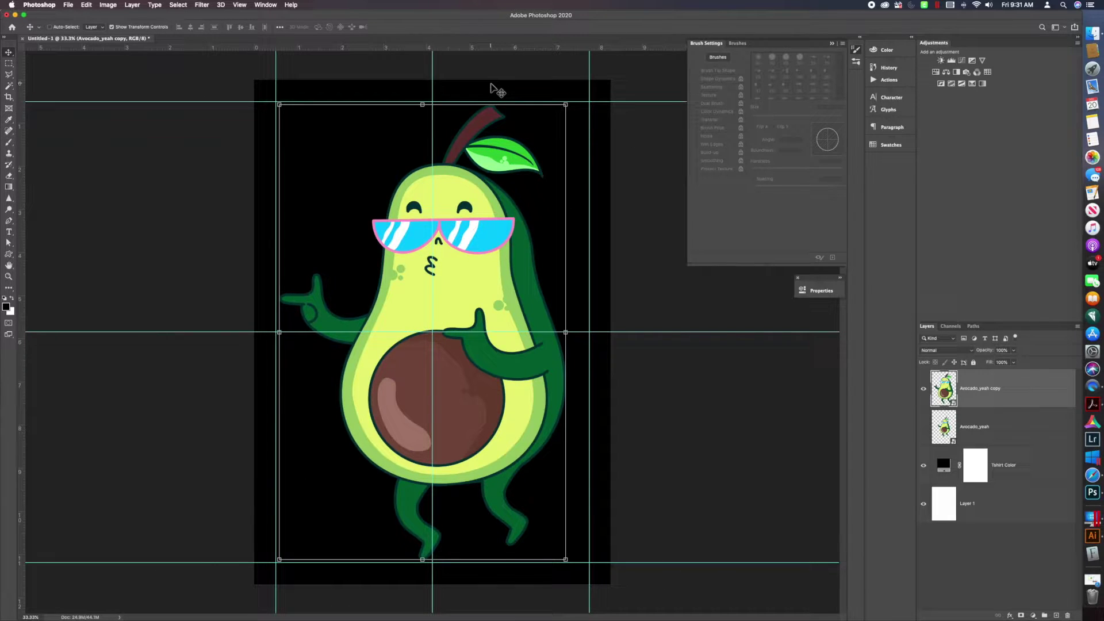
Nudge the enlarged avocado to the right until it is centered on the middle vertical guide
key("Right")
key("Right")
key("Right")
key("Right")
key("Right")
key("Right")
key("Right")
key("Right")
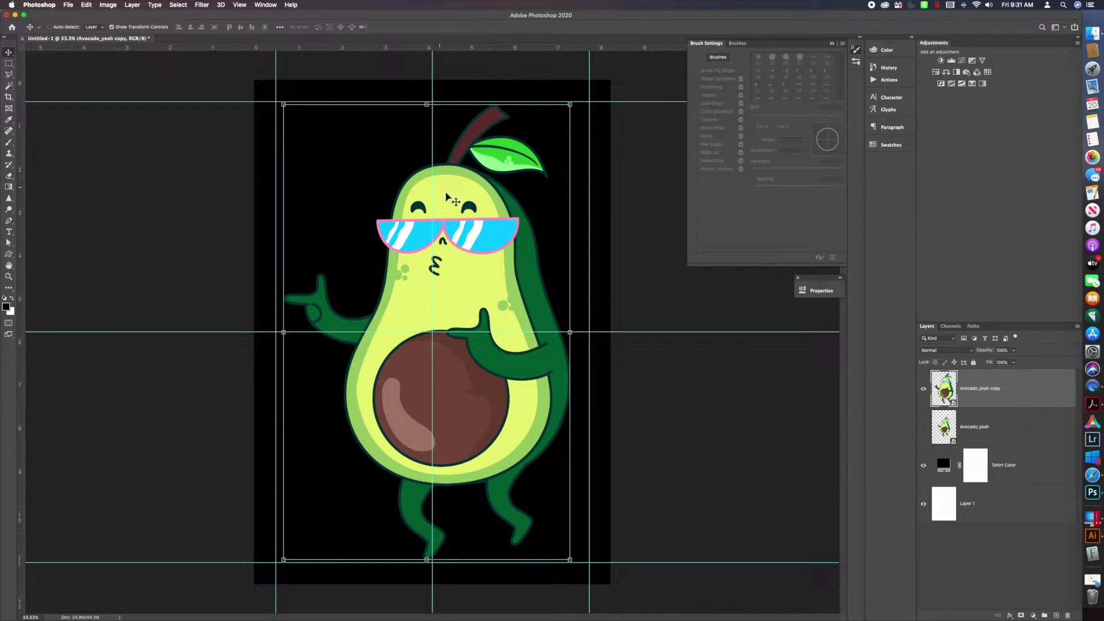
key("Right")
key("Right")
key("Right")
key("Right")
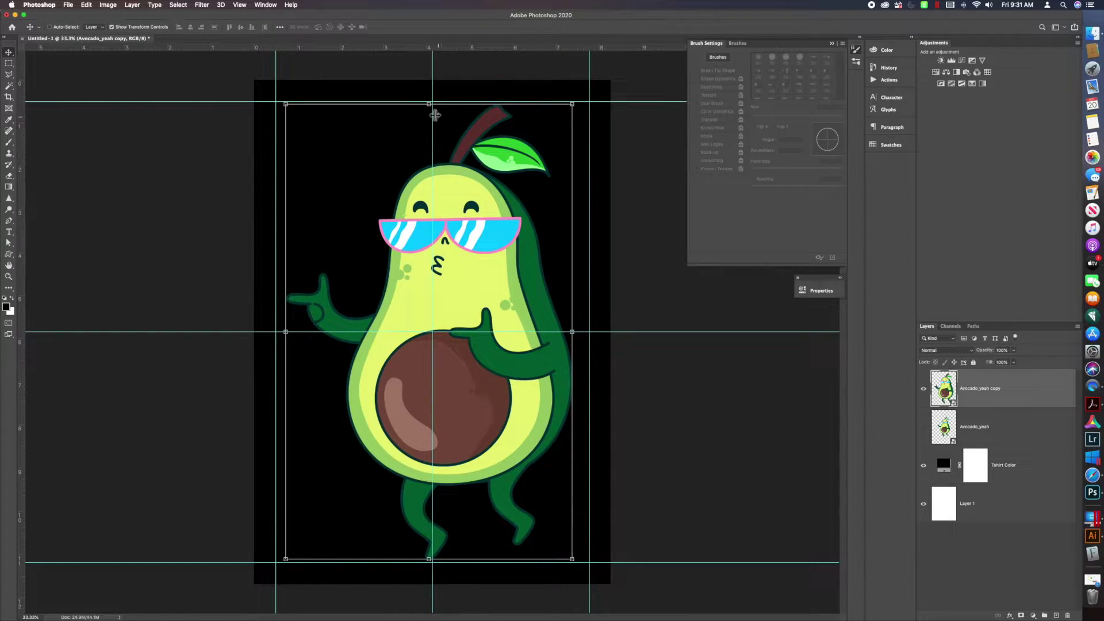
key("Right")
key("Right")
key("Right")
key("Right")
key("Right")
key("Right")
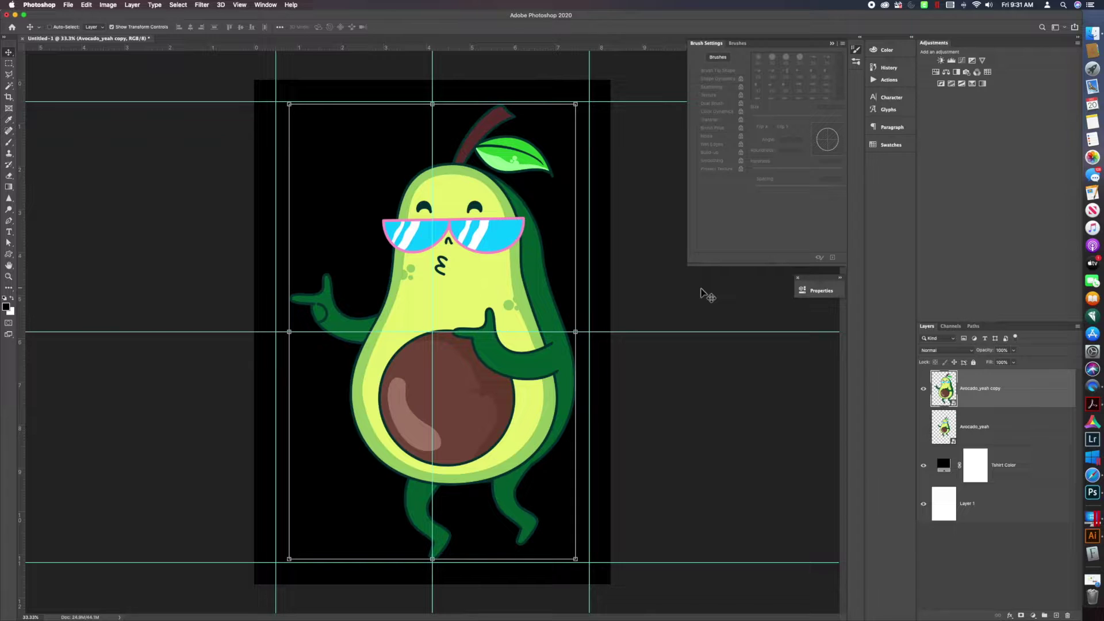
Delete the hidden original Avocado_yeah layer
left_click(999, 427)
left_click_drag(999, 428, 1075, 617)
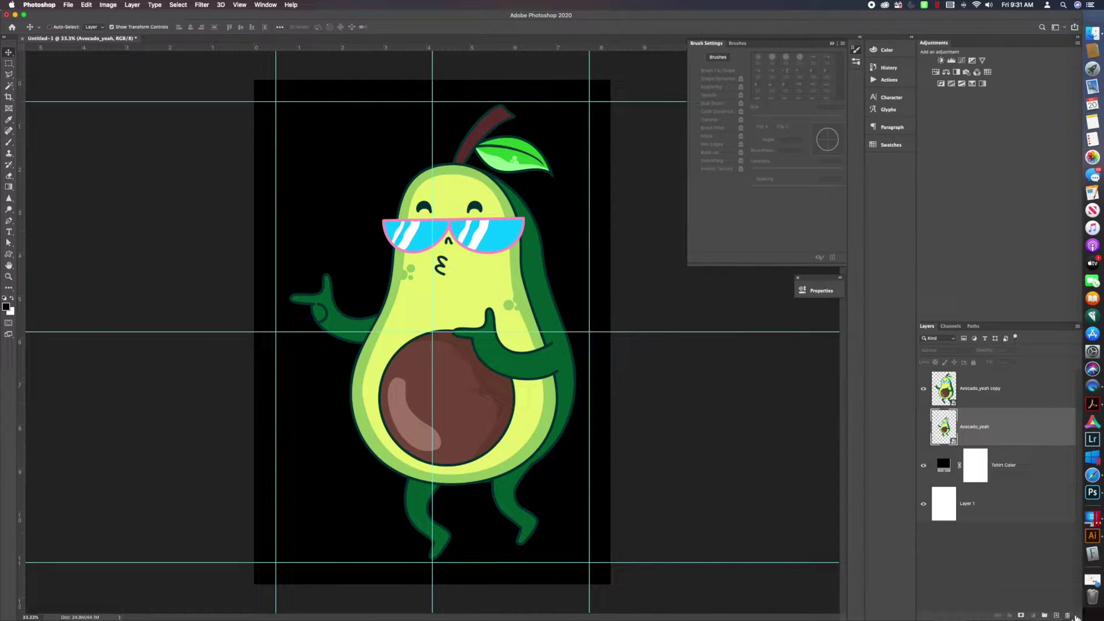
left_click_drag(1016, 423, 1072, 617)
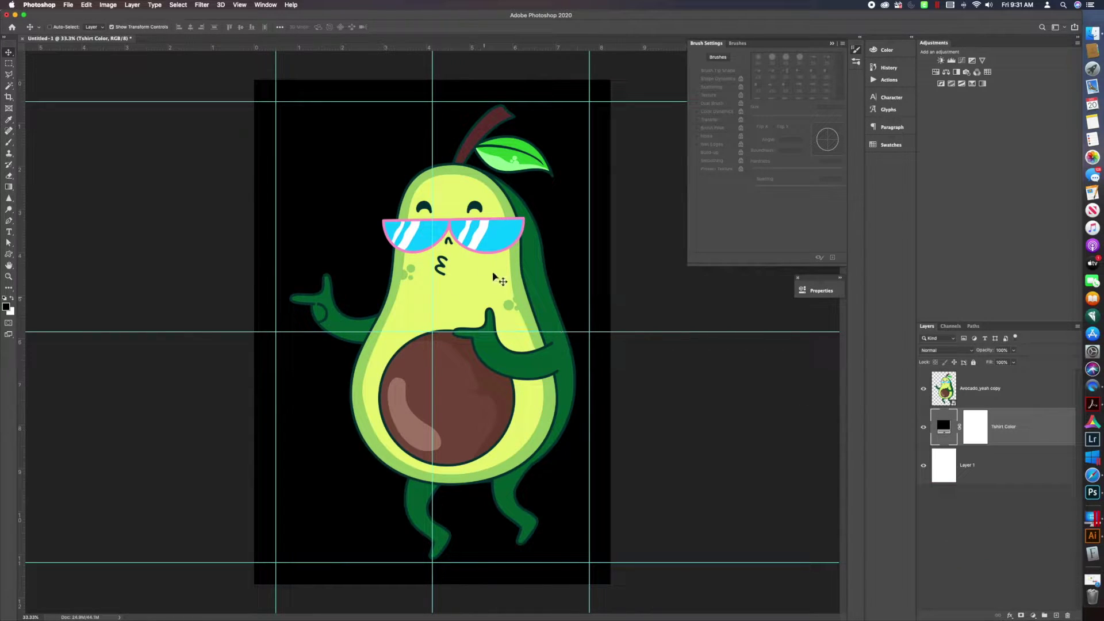
Duplicate the Avocado_yeah copy layer as Avocado_yeah copy 2 and hide the Avocado_yeah copy layer
left_click(988, 386)
right_click(989, 387)
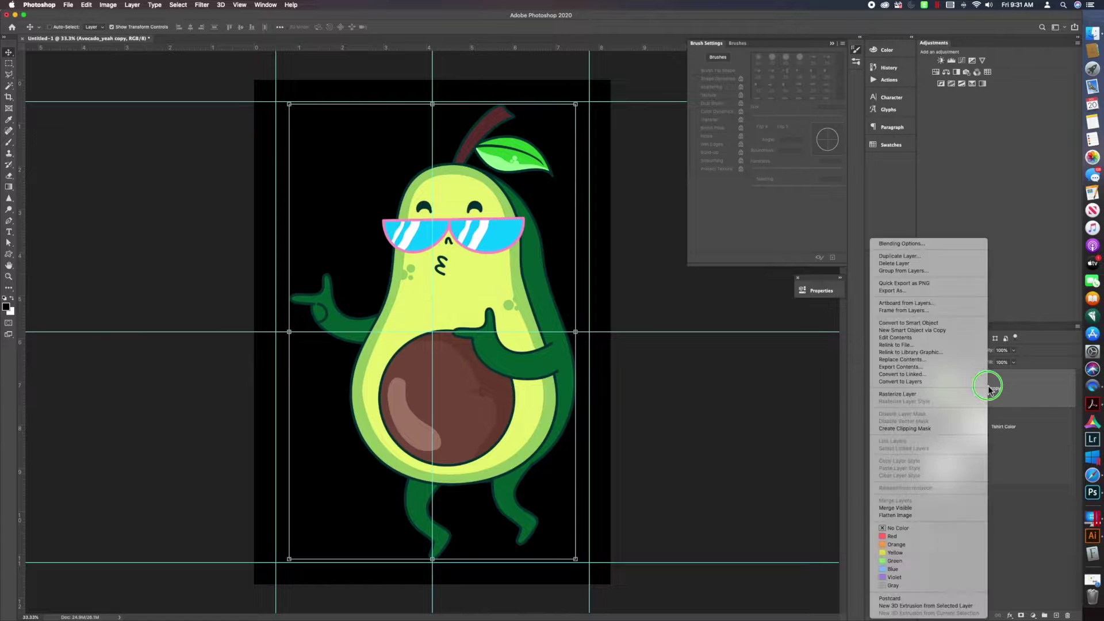
left_click(909, 256)
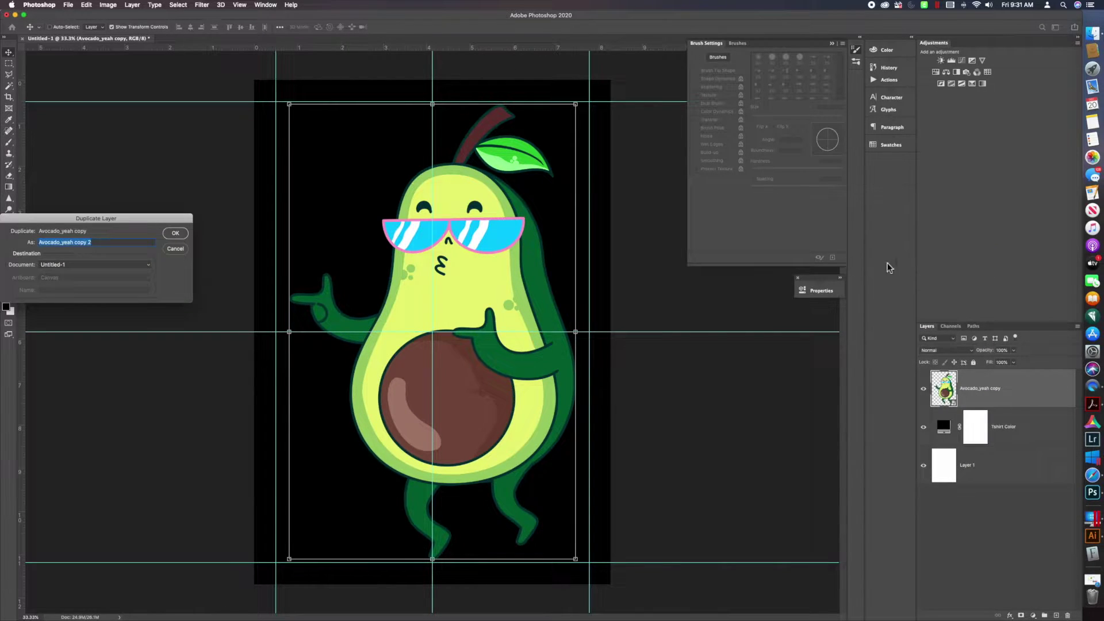
left_click(176, 233)
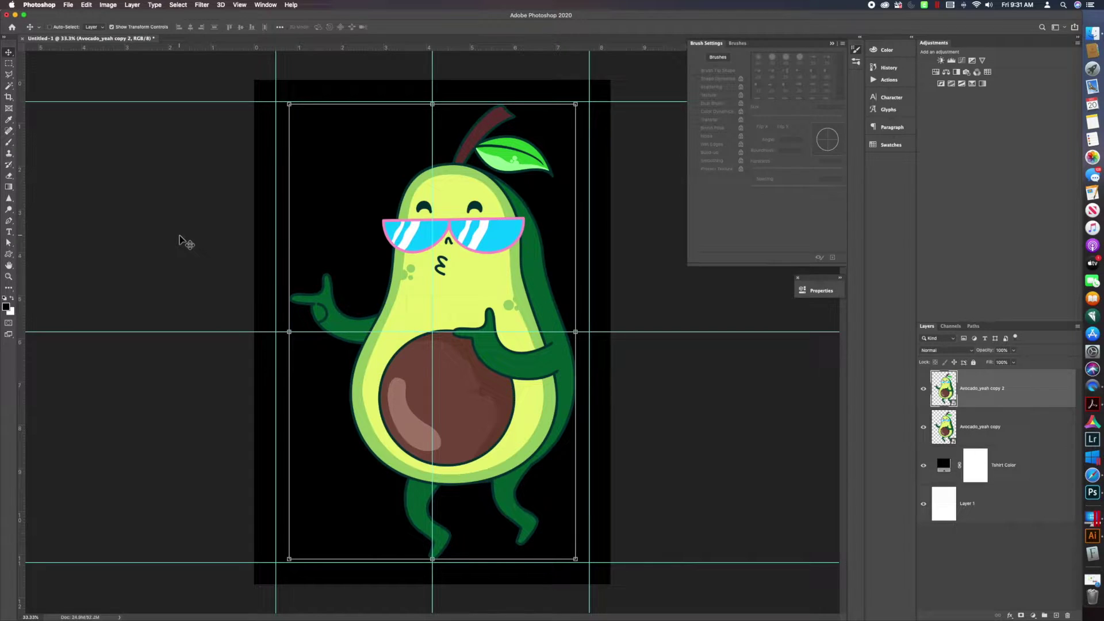
left_click(923, 427)
Add a layer mask to the Avocado_yeah copy 2 layer and delete that mask again
left_click(1022, 615)
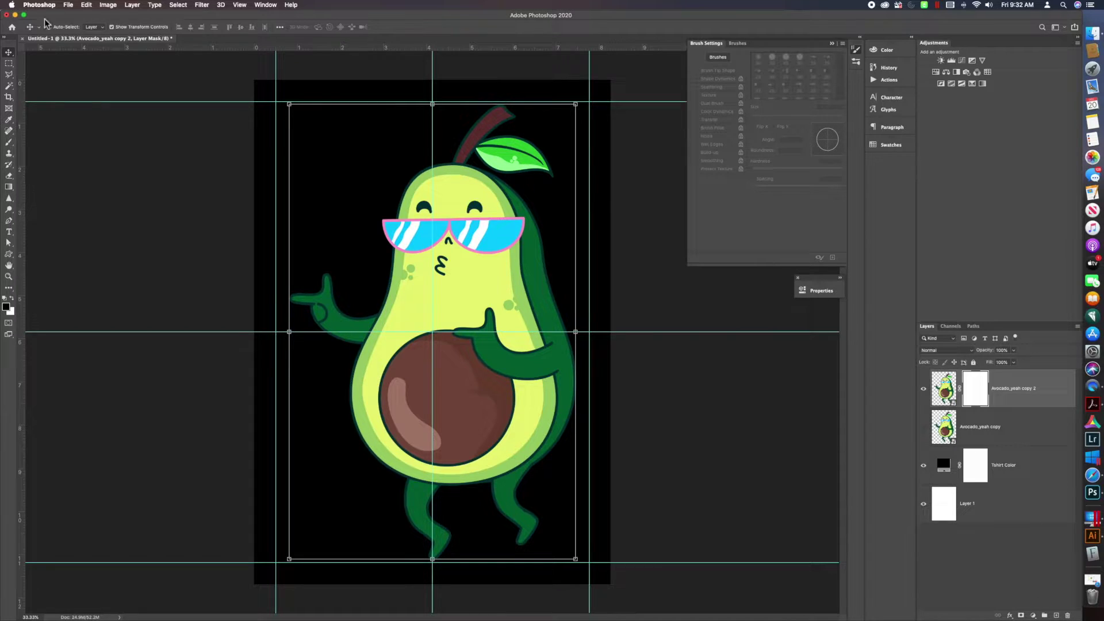
right_click(975, 393)
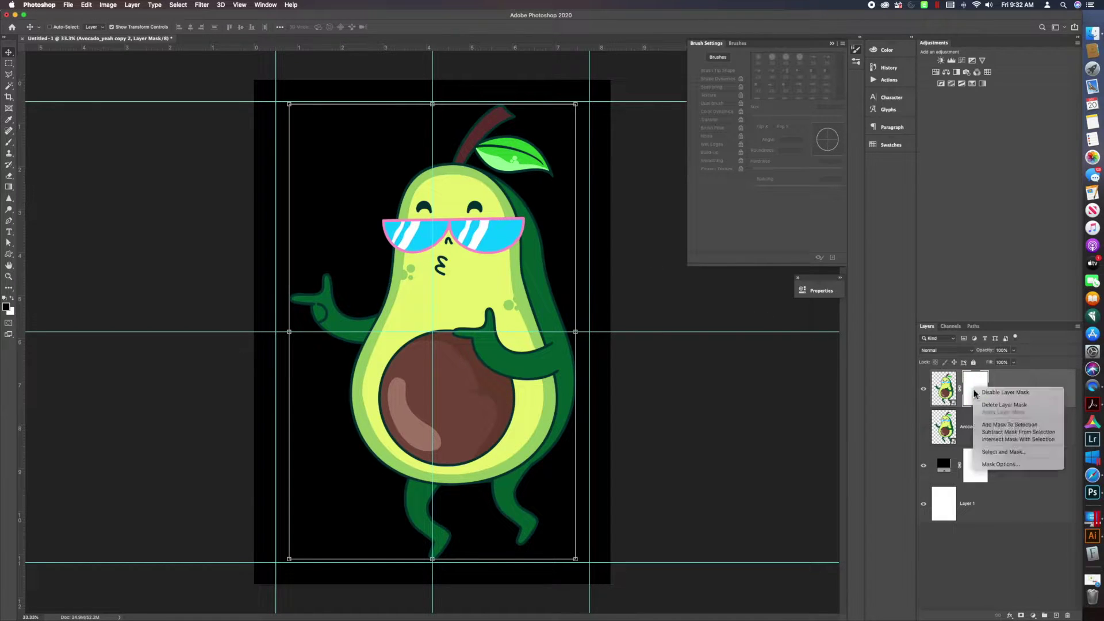
left_click(990, 405)
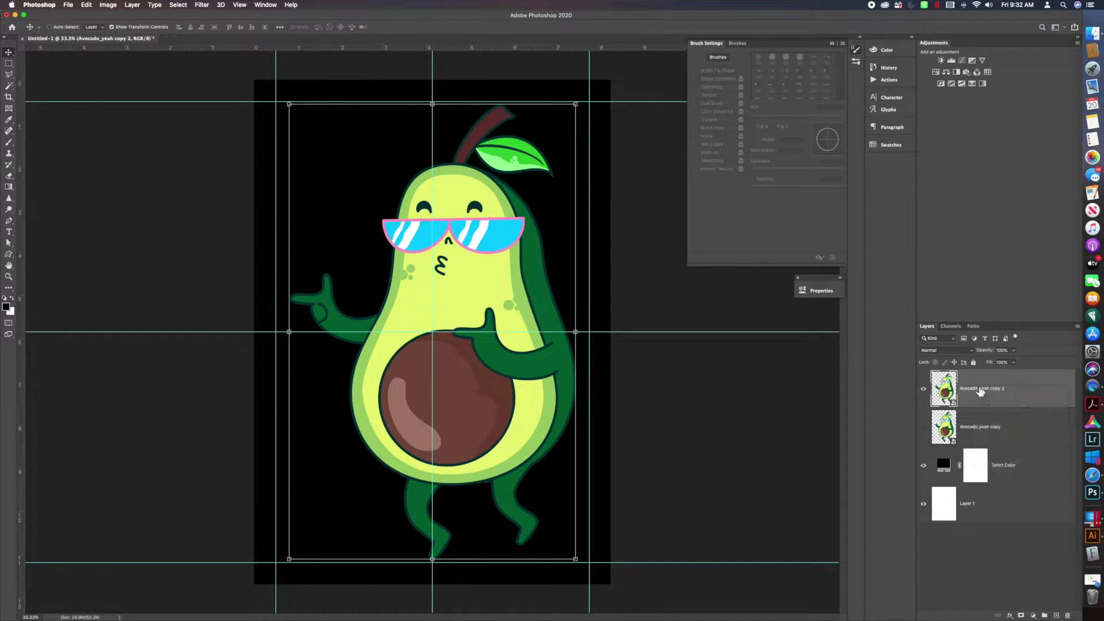
Add a Reveal All layer mask to Avocado_yeah copy 2 and make the layer's artwork active instead of its mask
left_click(134, 7)
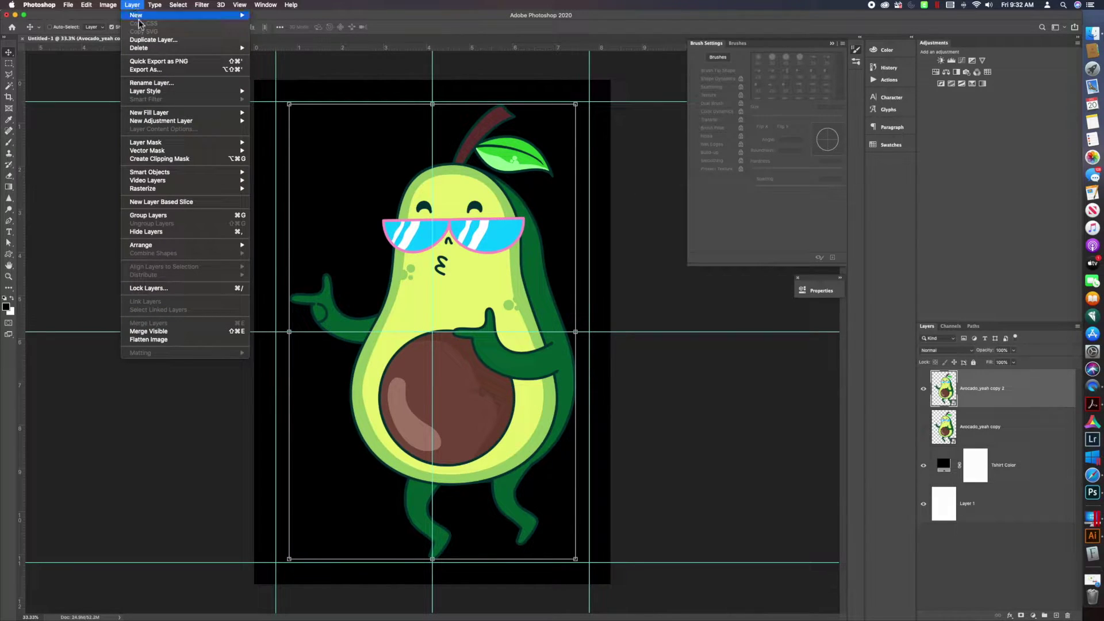
mouse_move(157, 144)
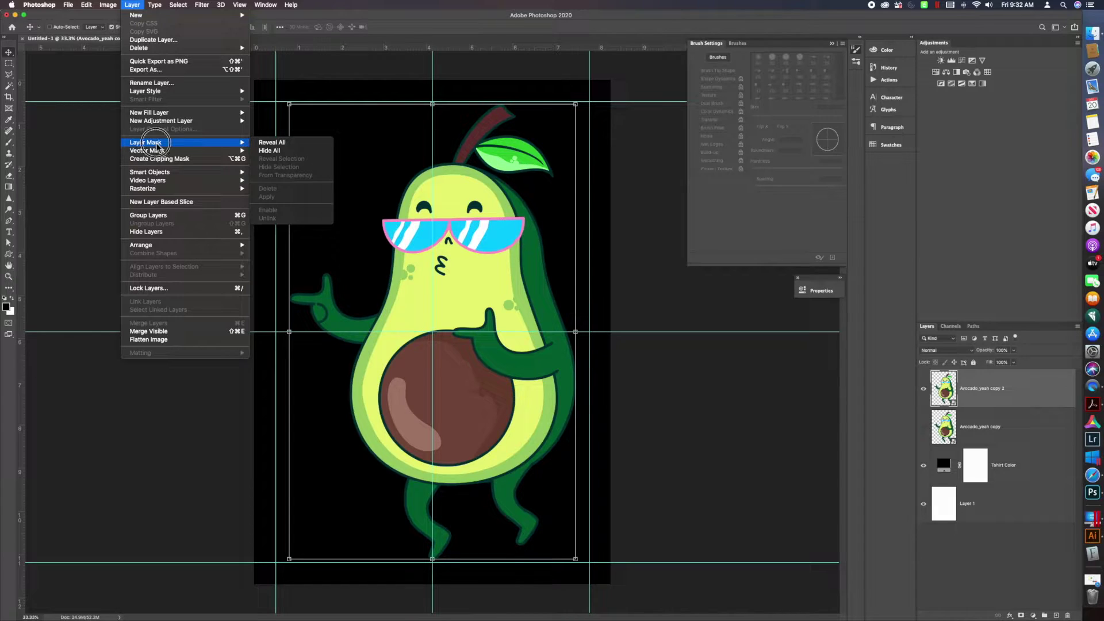
left_click(273, 143)
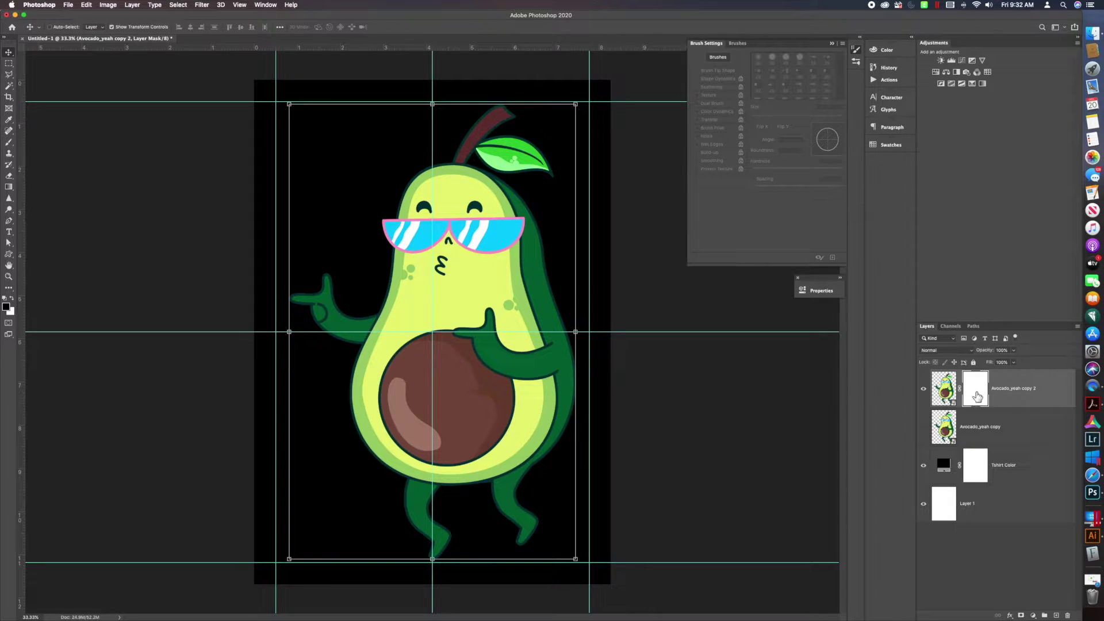
left_click(945, 394)
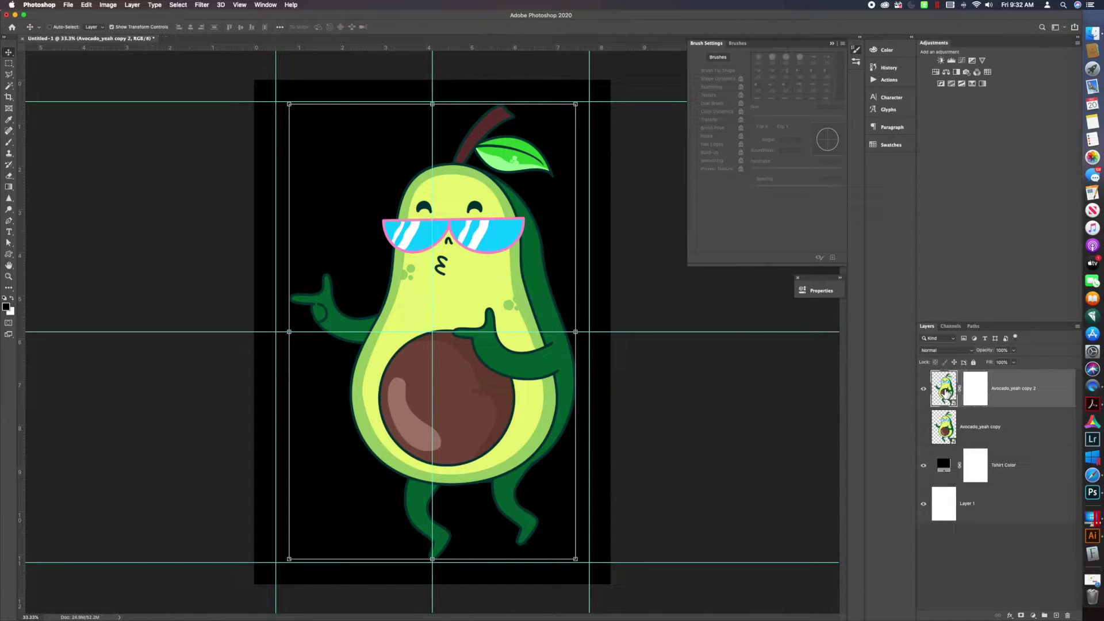
left_click(974, 390)
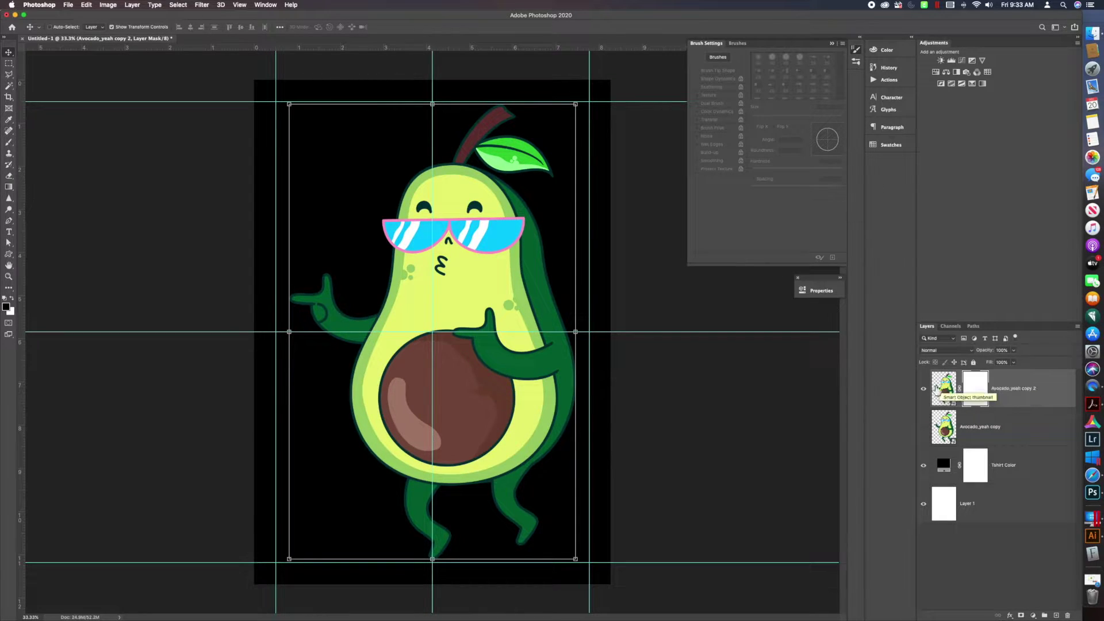
left_click(948, 389)
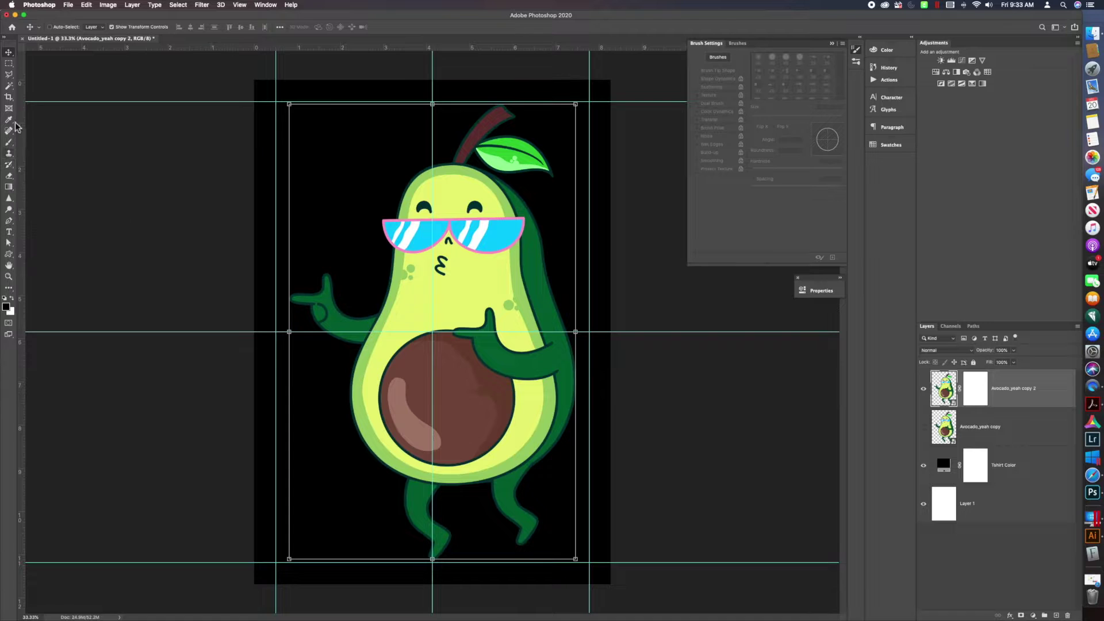
Select the avocado's light yellow flesh on the Avocado_yeah copy 2 artwork with the Magic Wand tool
left_click(10, 88)
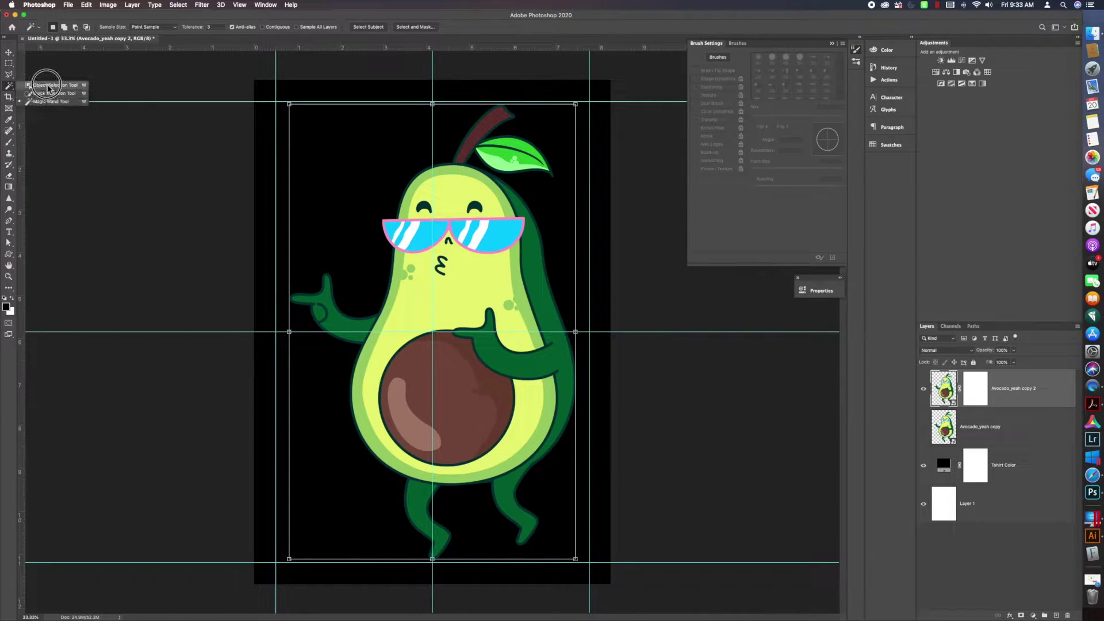
left_click(47, 102)
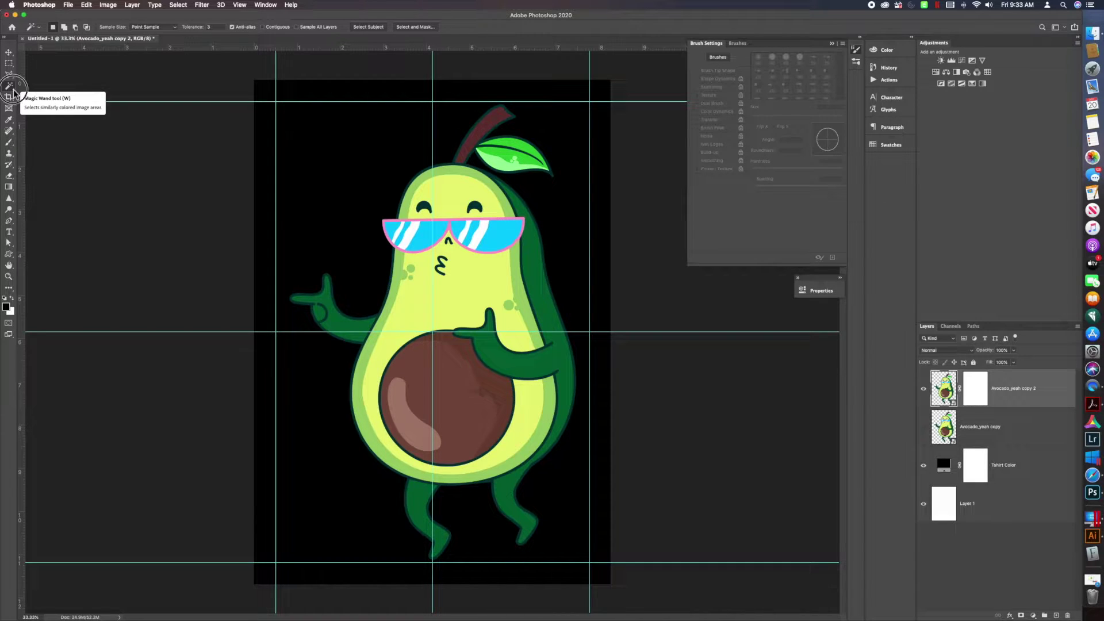
right_click(12, 90)
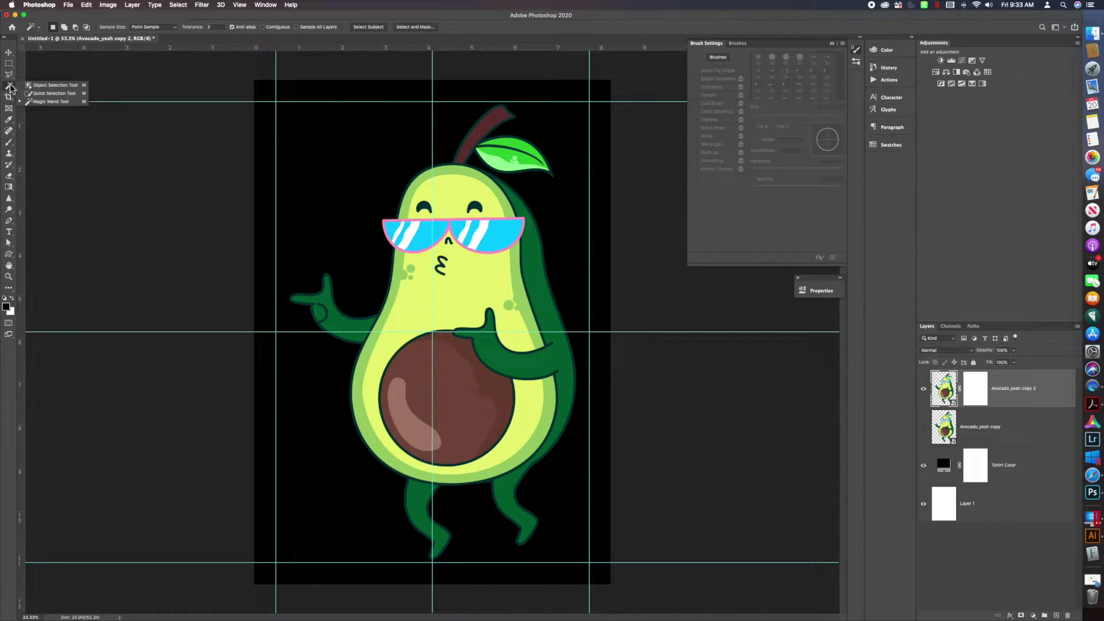
left_click(42, 102)
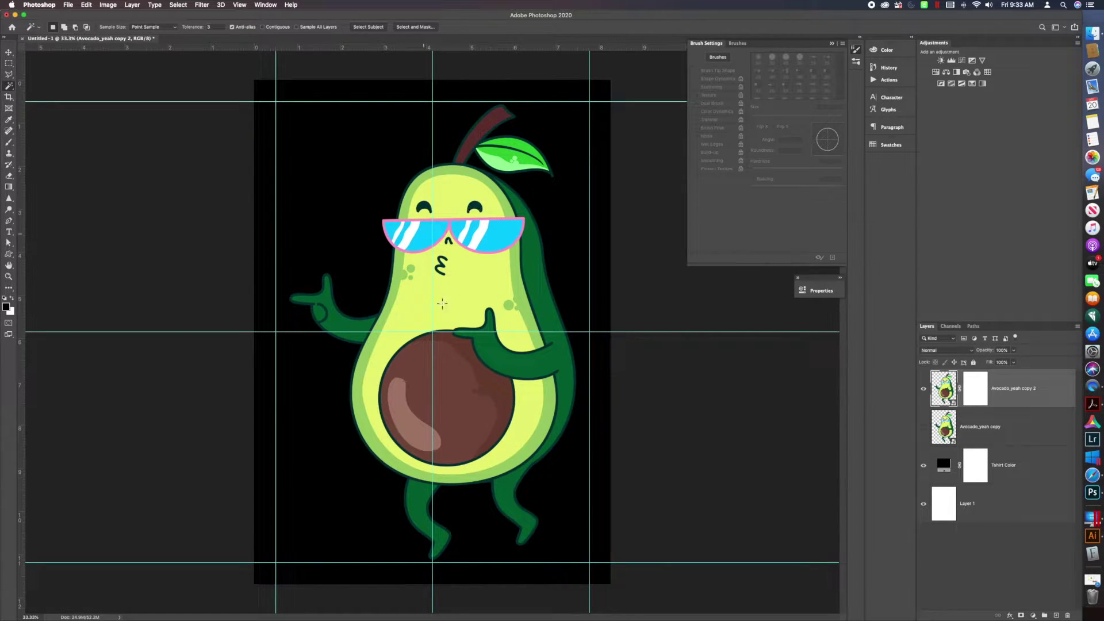
left_click(452, 205)
key("super+d")
left_click(452, 290)
Fill the selected flesh area with black on the Avocado_yeah copy 2 layer mask and deselect
left_click(976, 393)
key("shift+BackSpace")
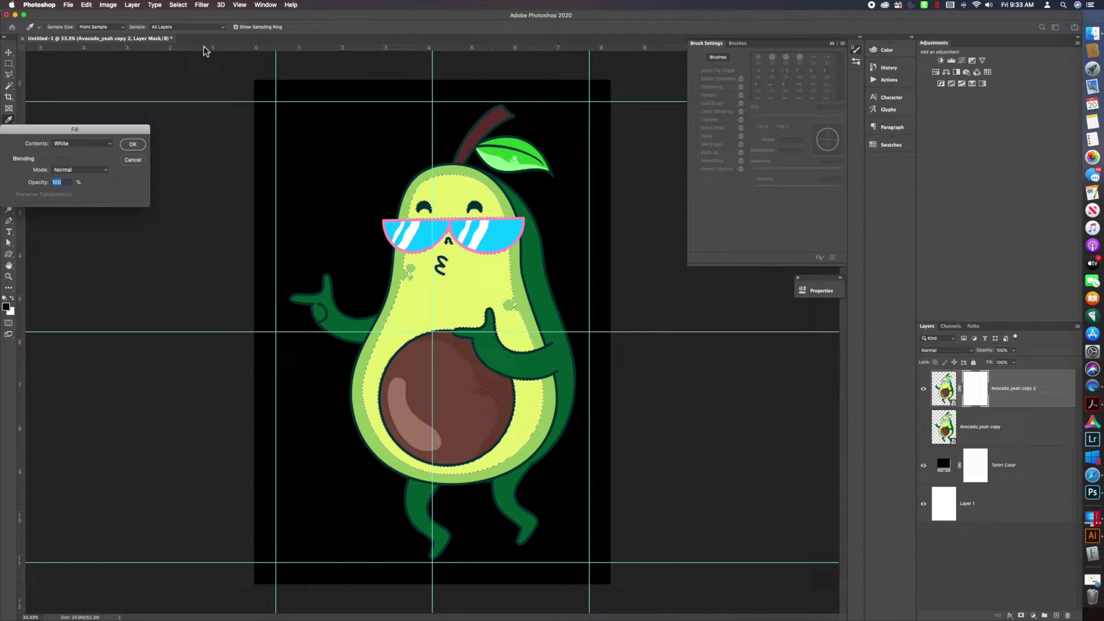
left_click(112, 144)
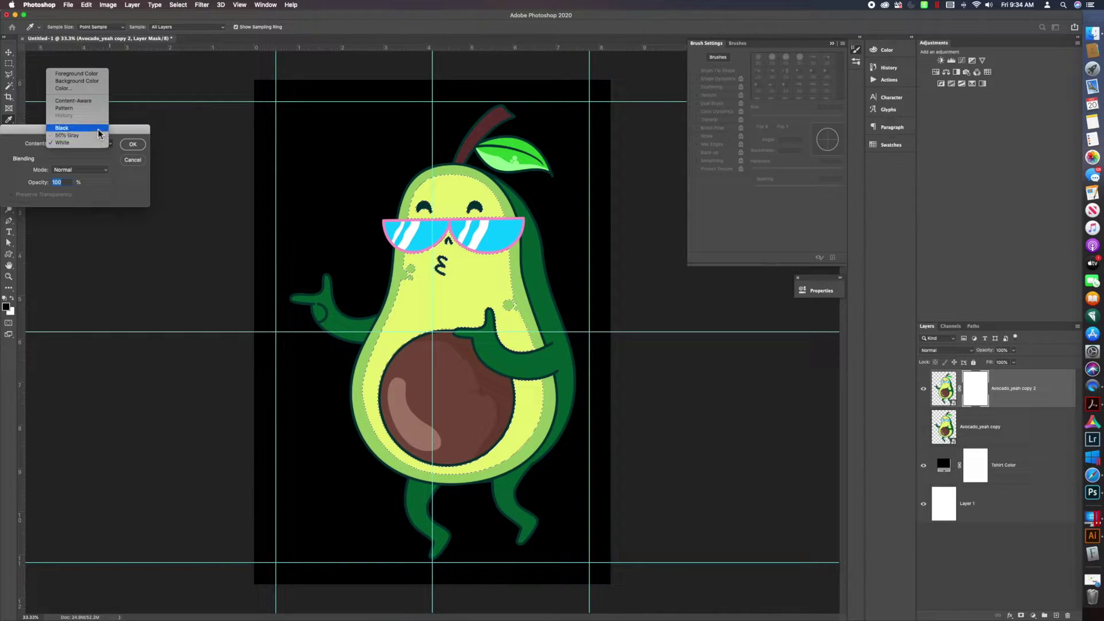
left_click(92, 128)
left_click(131, 144)
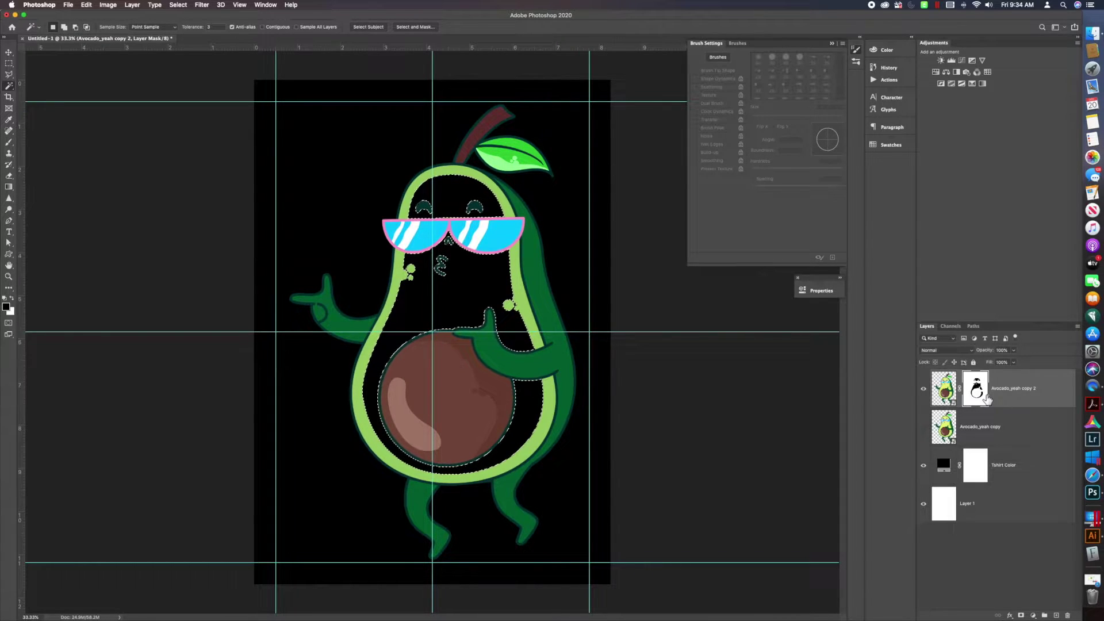
key("super+d")
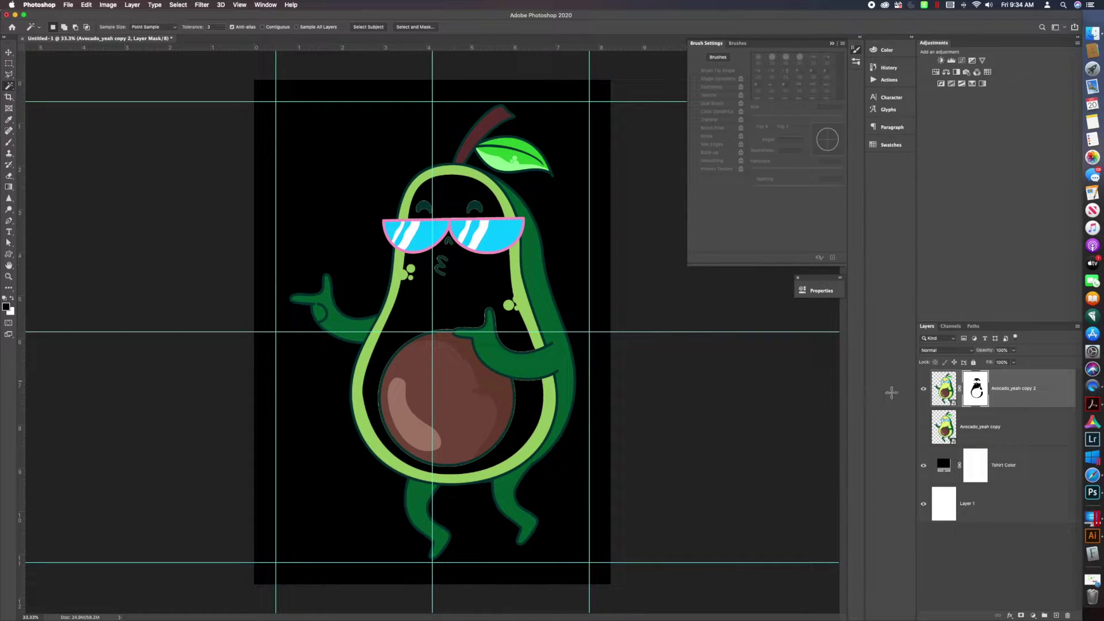
Select the main brown area of the avocado's pit on the Avocado_yeah copy 2 artwork with the Magic Wand tool
left_click(944, 389)
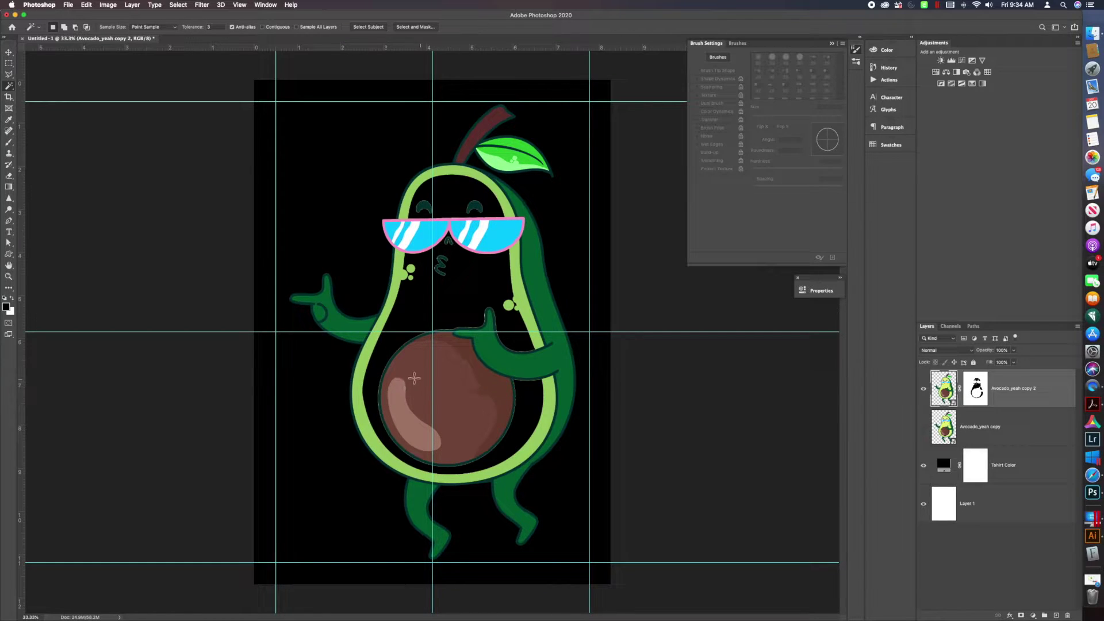
left_click(450, 402)
key("super+d")
left_click(452, 396)
Fill the selected pit area with black on the Avocado_yeah copy 2 layer mask and deselect
left_click(88, 6)
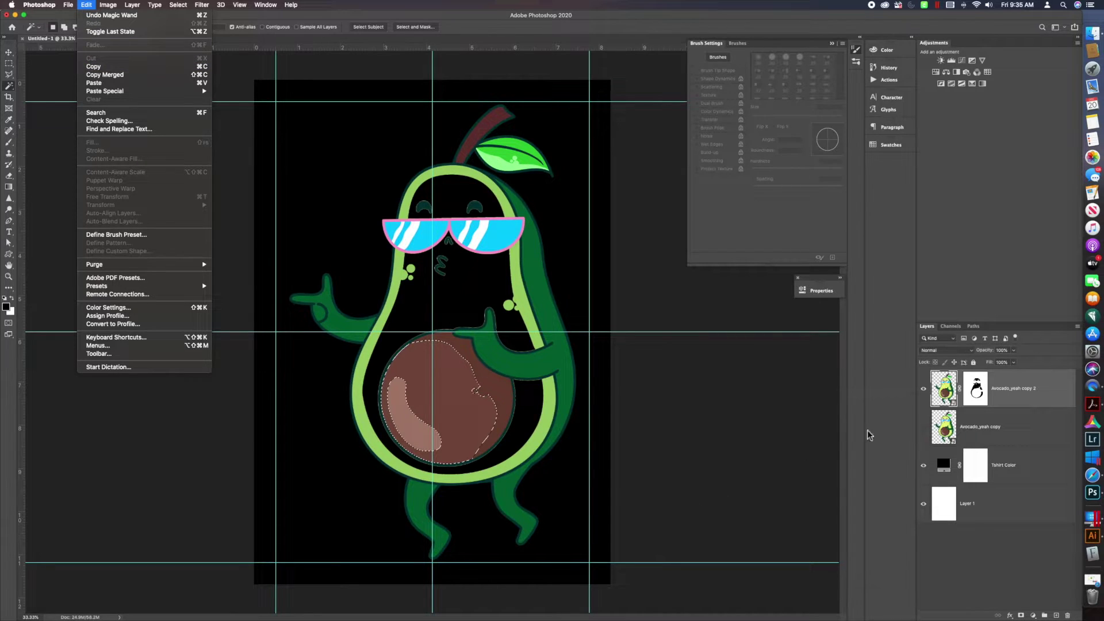
left_click(973, 397)
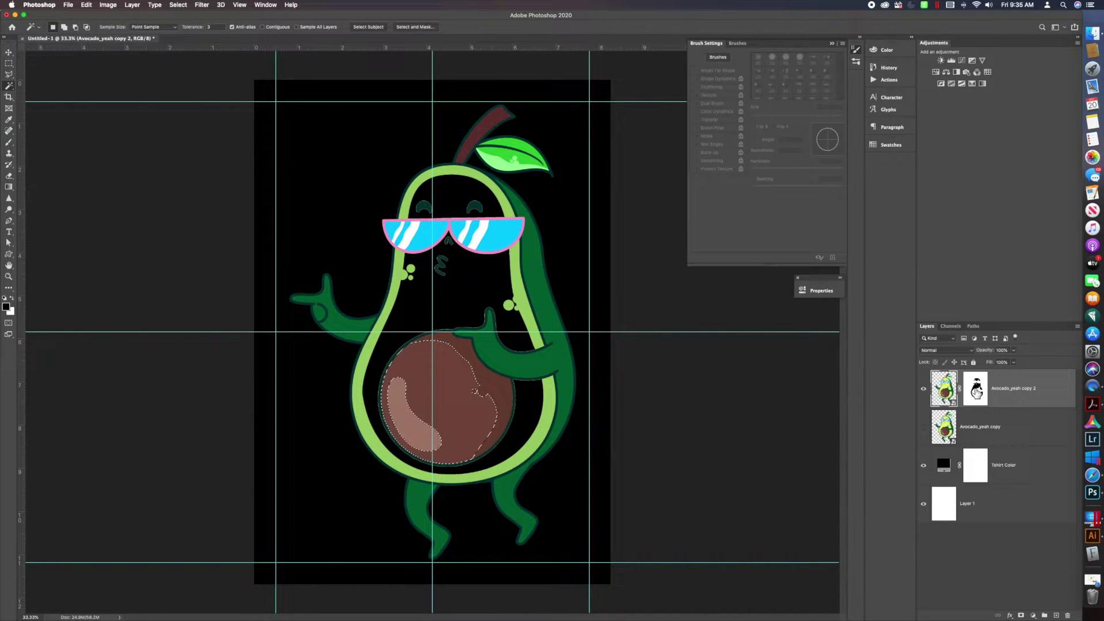
left_click(976, 394)
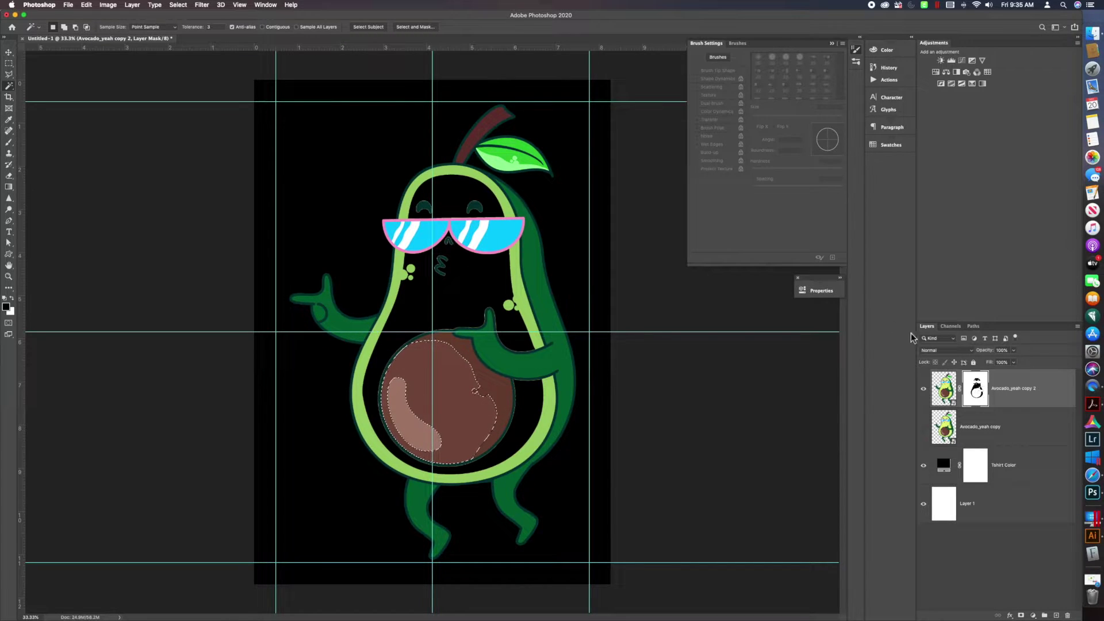
left_click(87, 5)
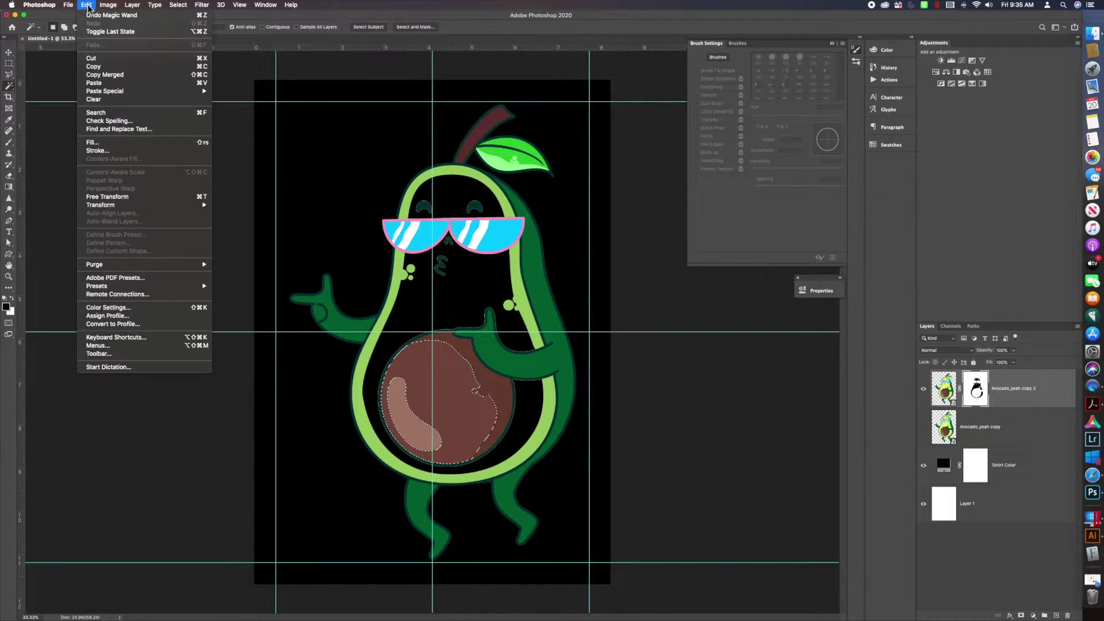
left_click(103, 143)
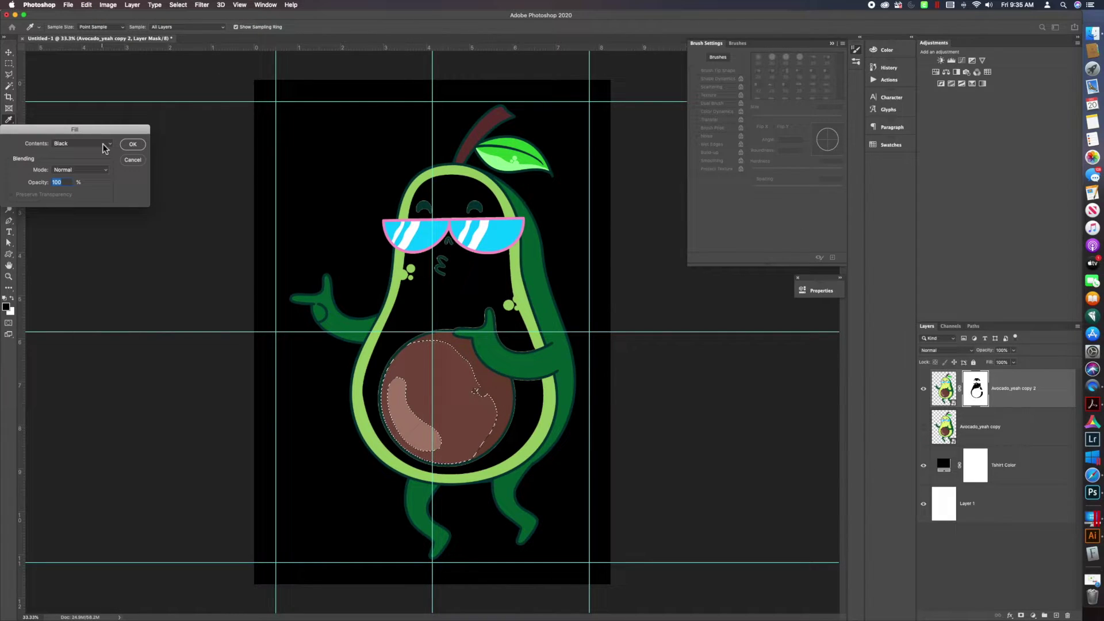
left_click(133, 145)
key("w")
key("super+d")
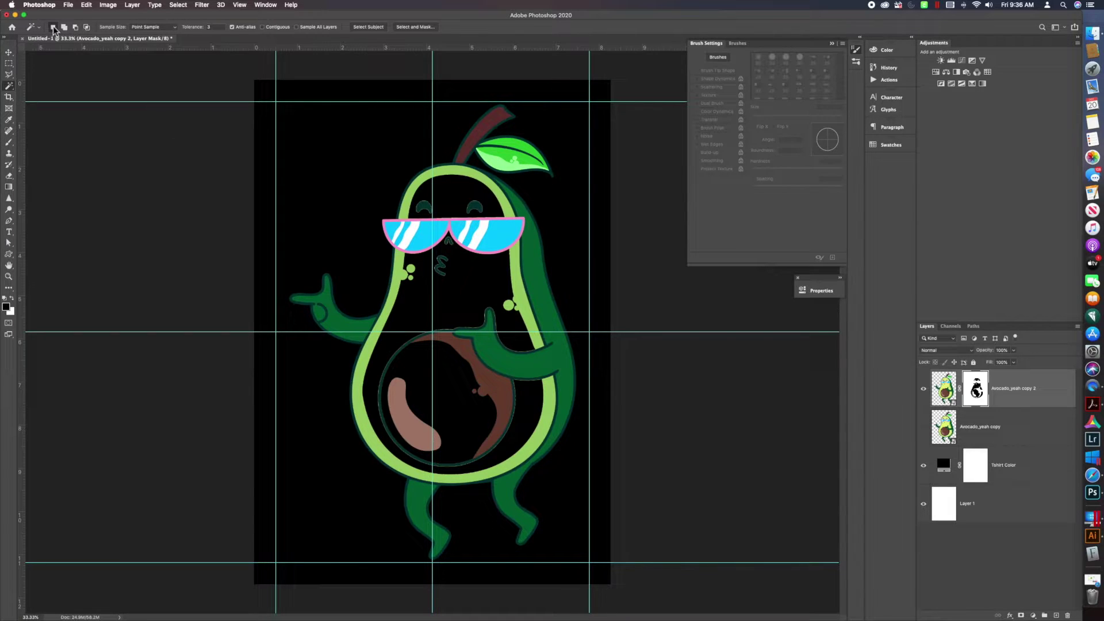
Fill the whole Avocado_yeah copy 2 layer mask with white at 80% opacity
left_click(87, 5)
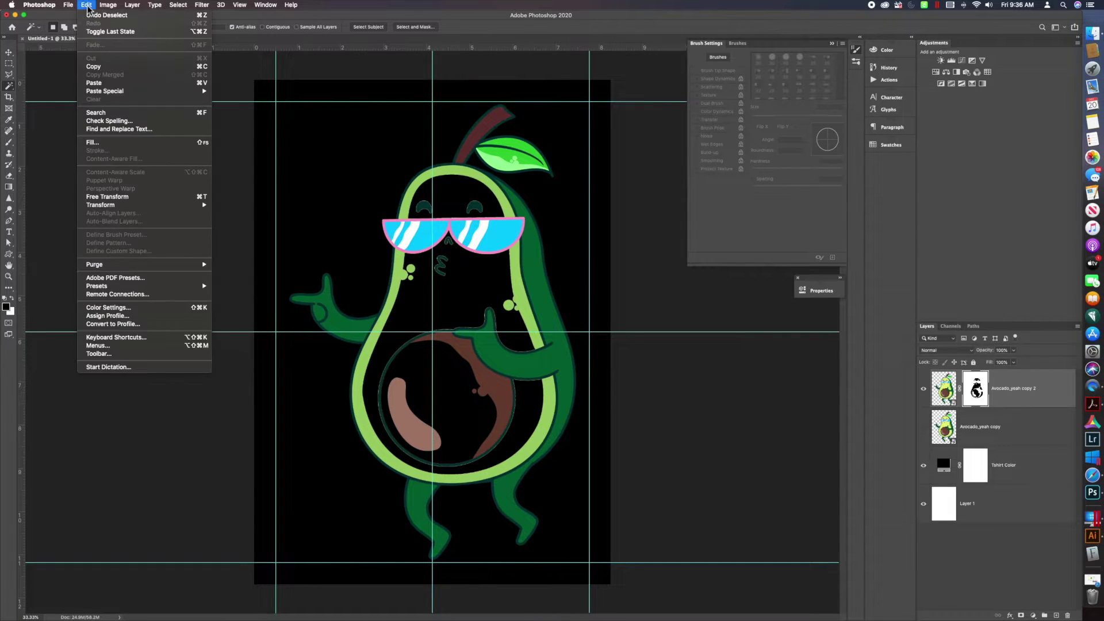
left_click(125, 144)
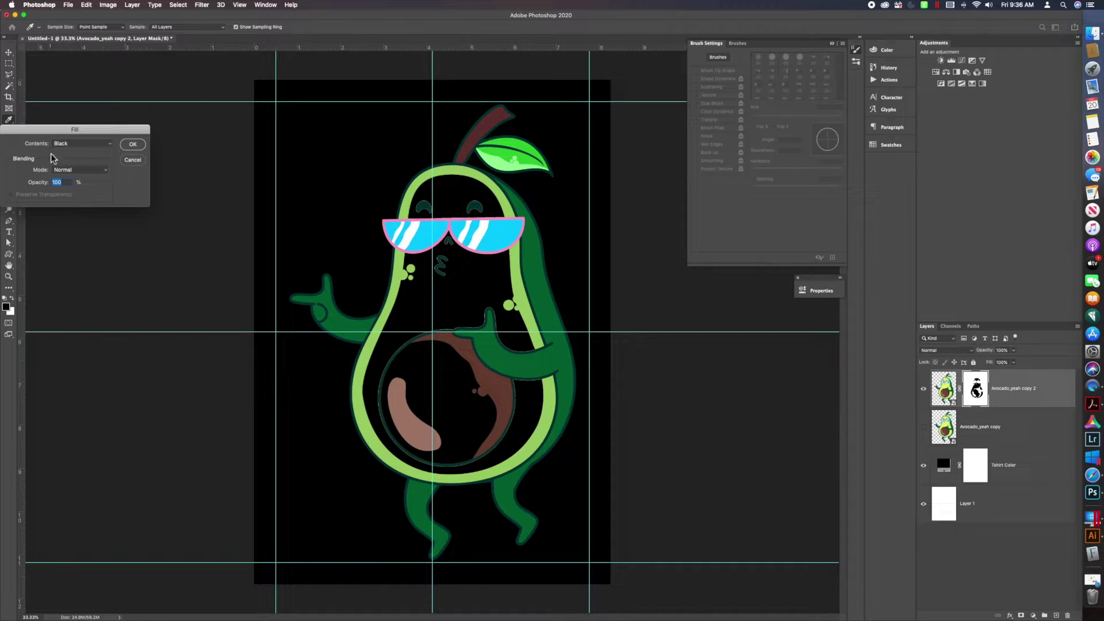
left_click(92, 143)
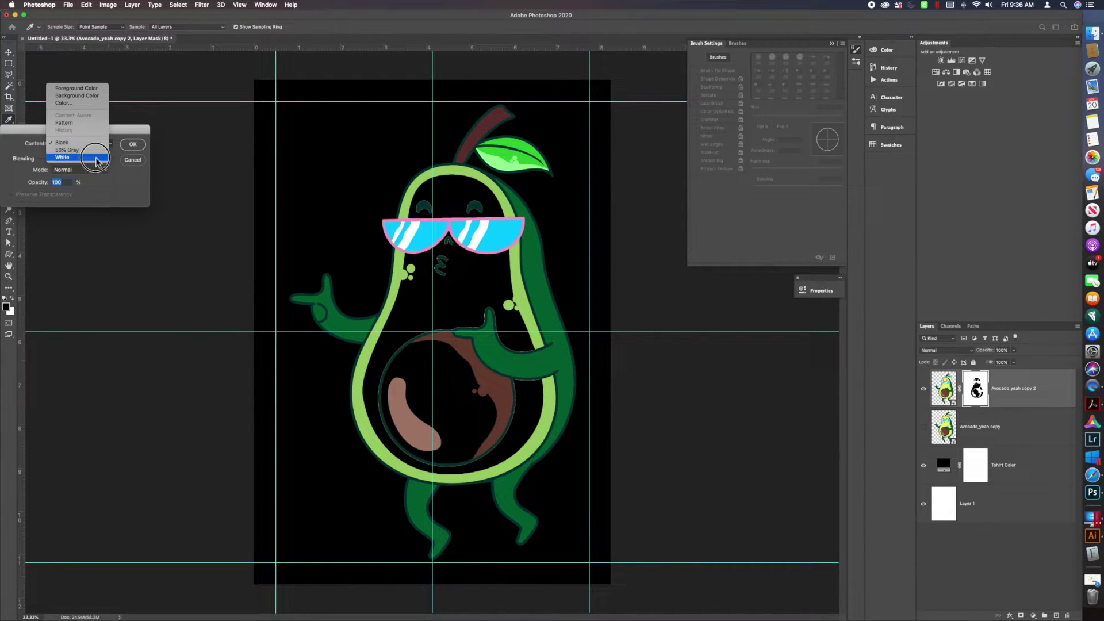
left_click(97, 163)
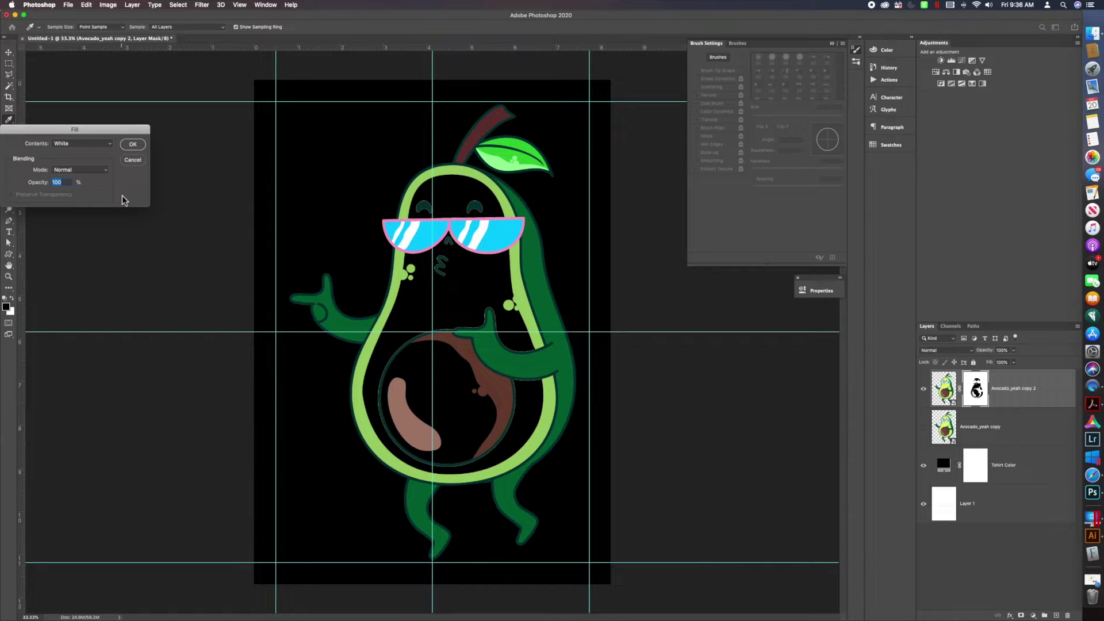
type("80")
left_click(131, 148)
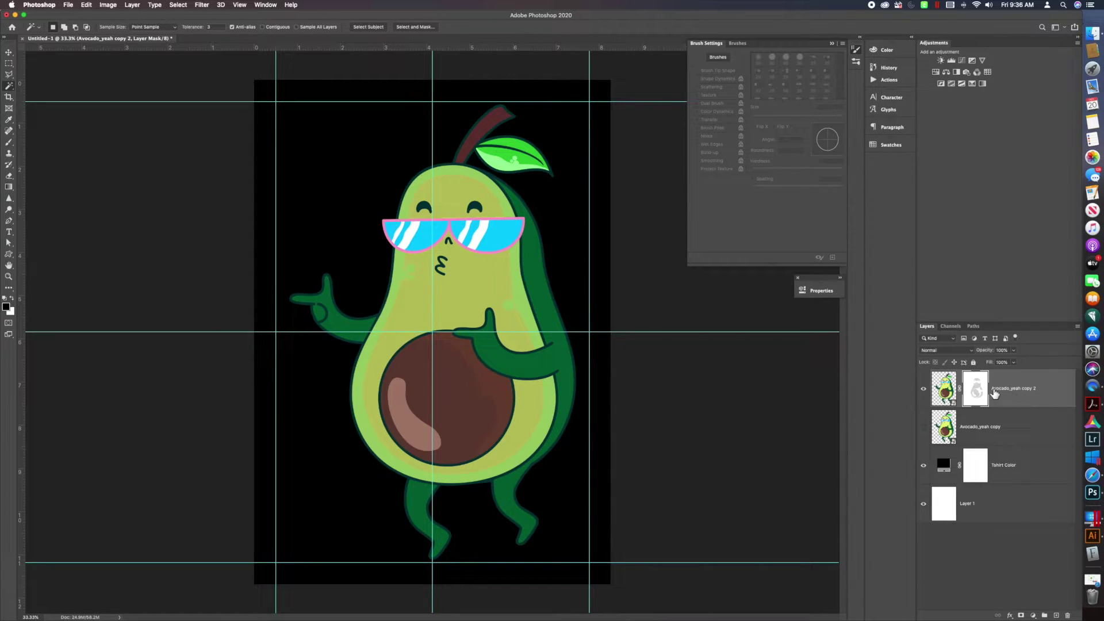
Undo and restore the white mask fill to compare the artwork before and after it
key("alt+BackSpace")
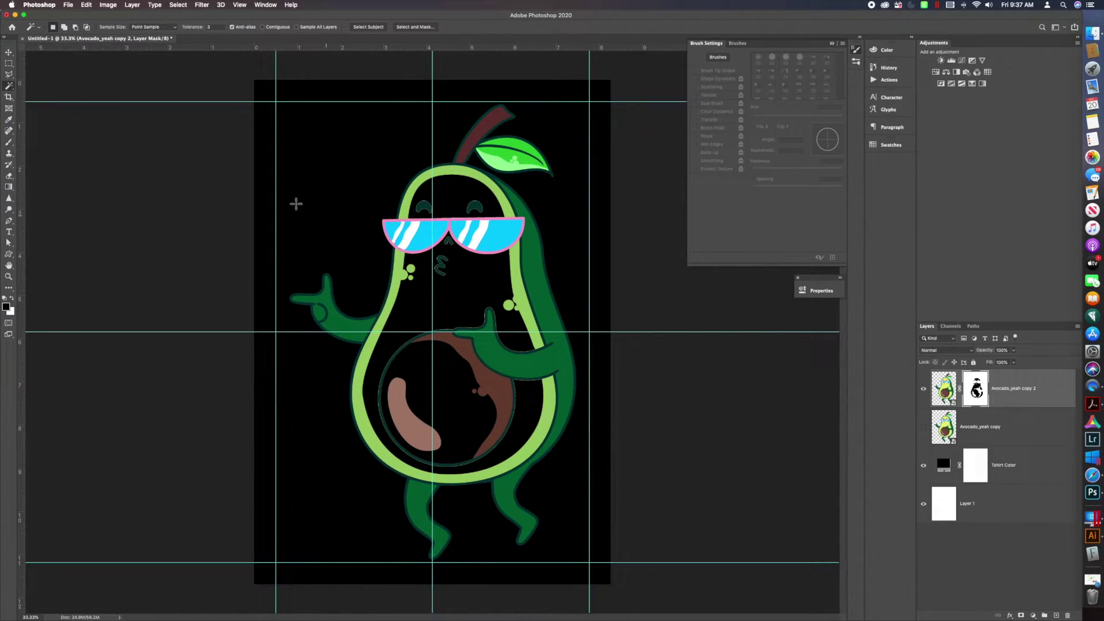
left_click(86, 5)
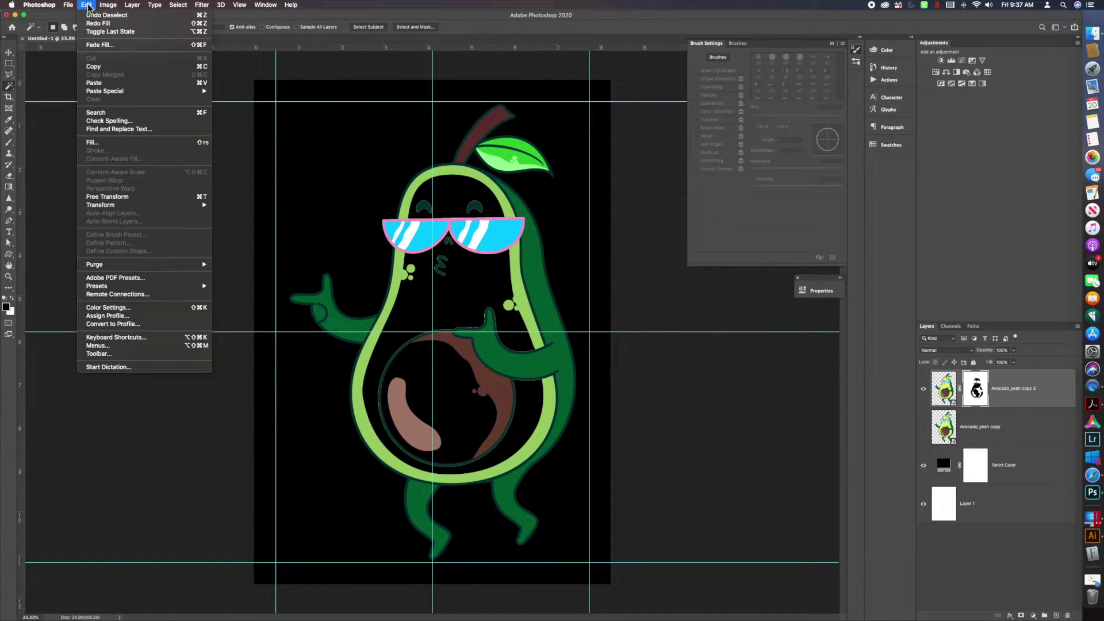
left_click(98, 31)
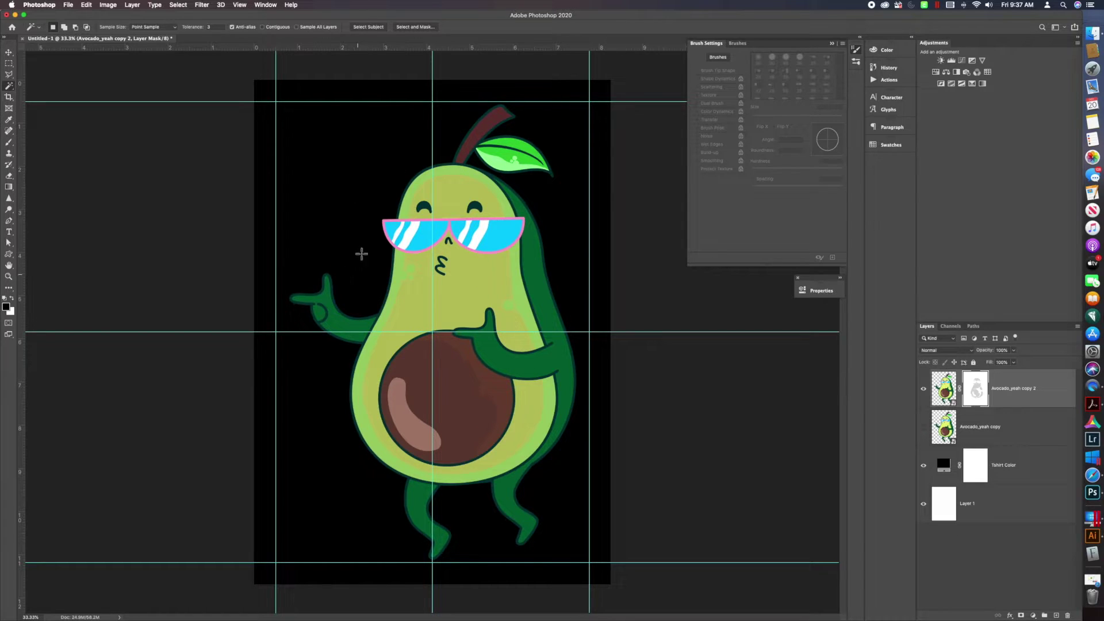
Examine the transparency of the pit and flesh up close with Tshirt Color and Layer 1 temporarily hidden
left_click(925, 466)
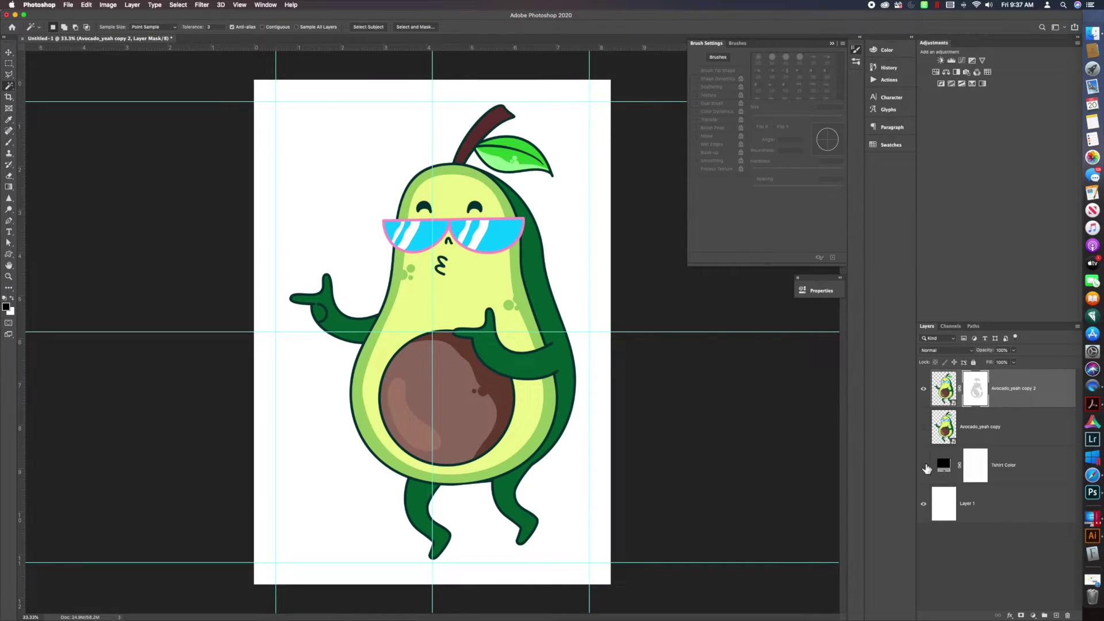
left_click(924, 505)
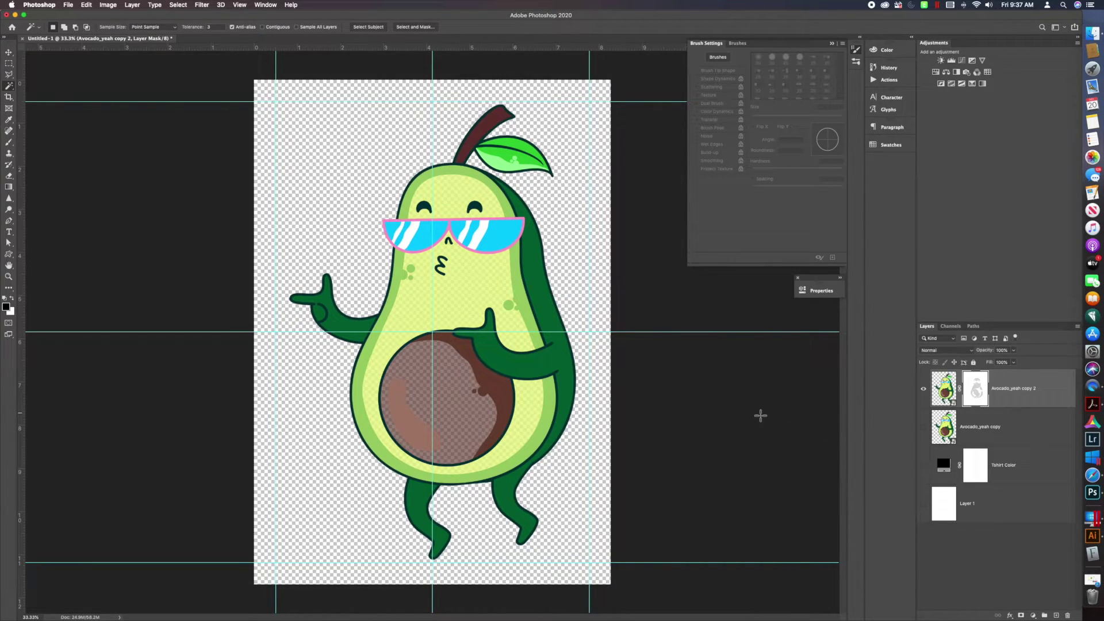
left_click(9, 276)
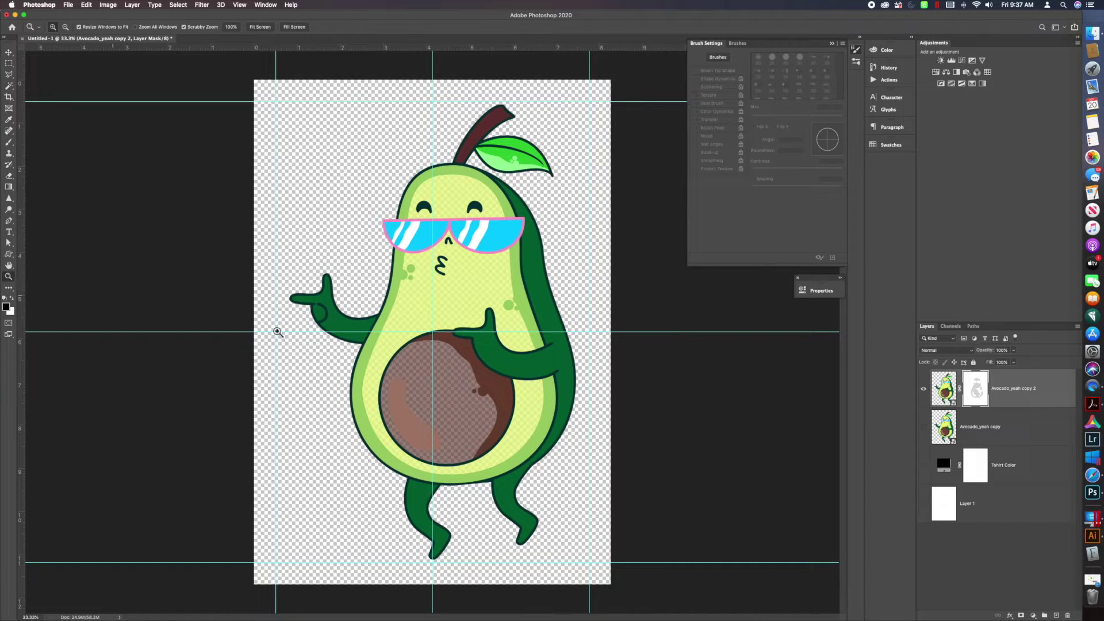
left_click(471, 367)
left_click(471, 367)
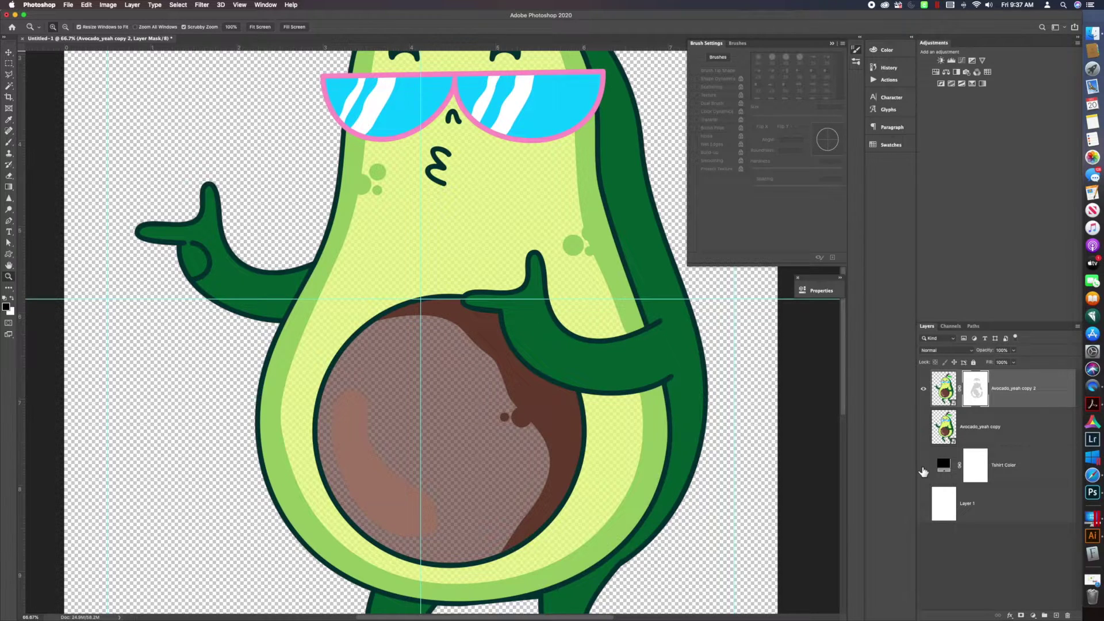
left_click(924, 465)
left_click(924, 505)
left_click(260, 27)
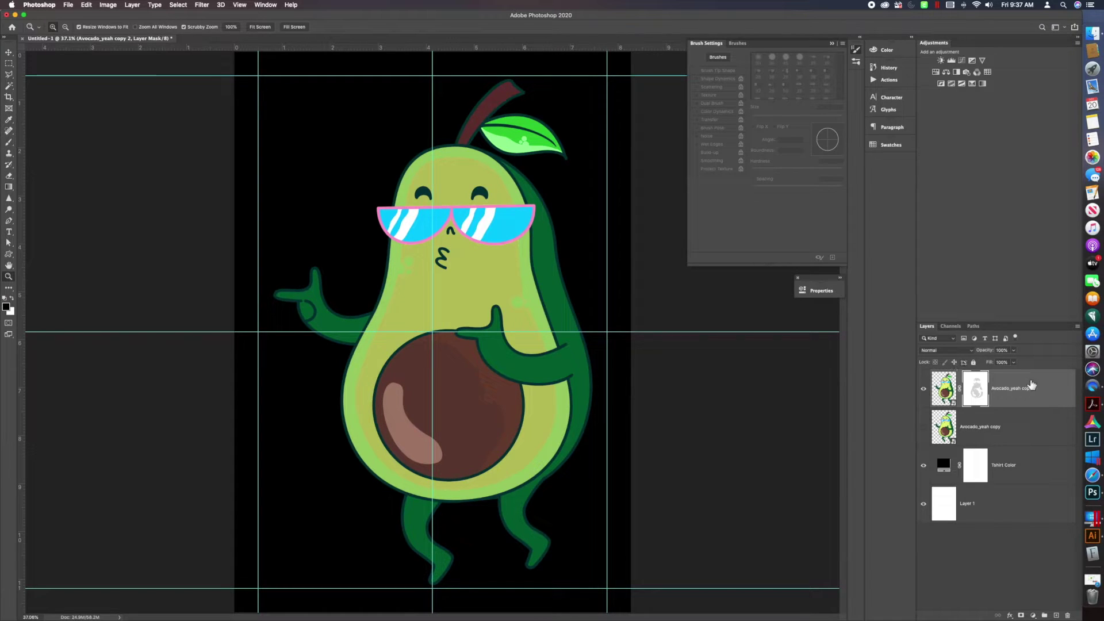
Rasterize the Avocado_yeah copy 2 layer and apply its layer mask
right_click(1004, 396)
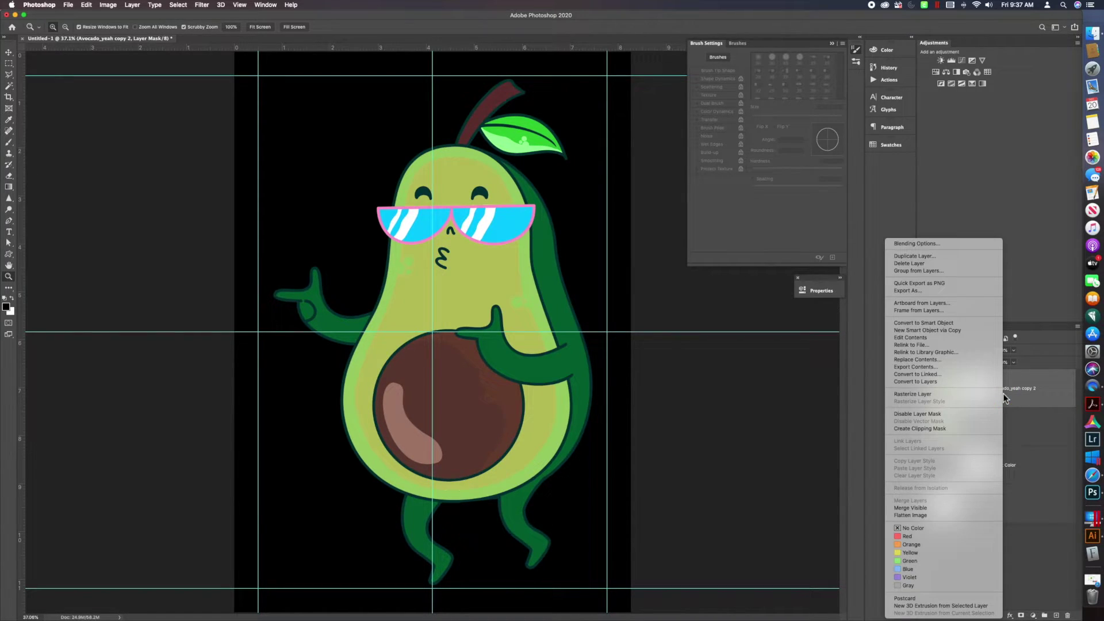
left_click(954, 395)
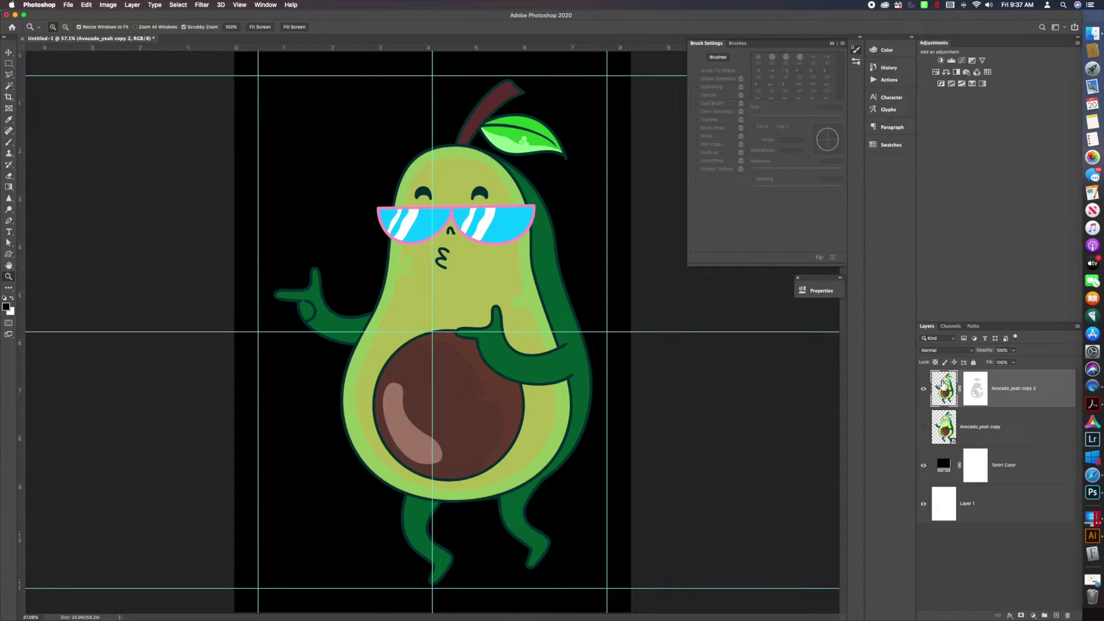
left_click(977, 391)
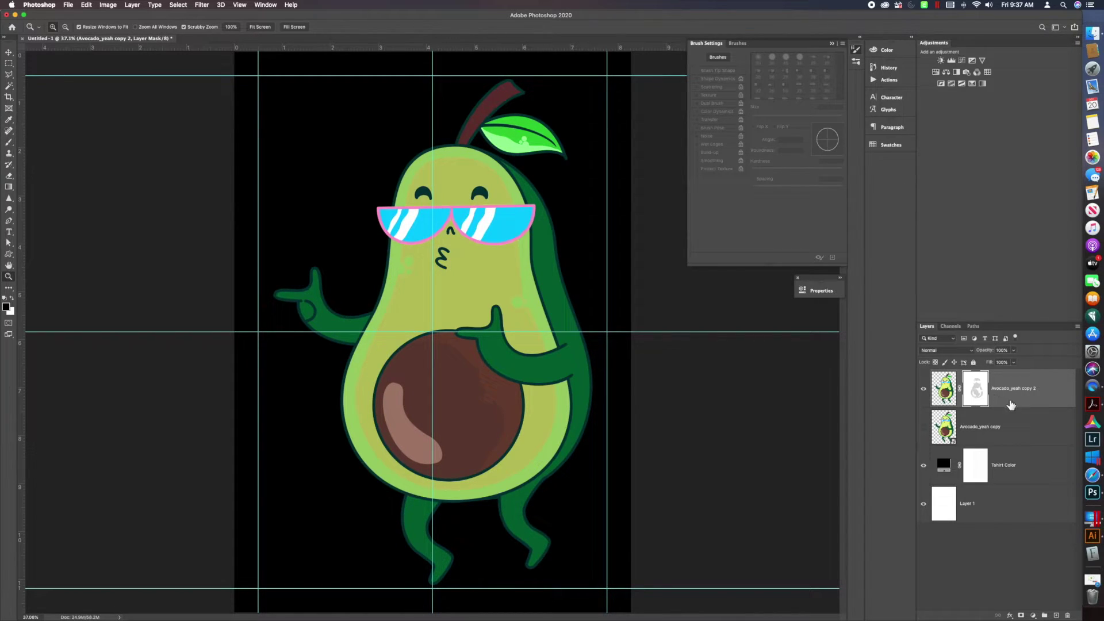
right_click(976, 387)
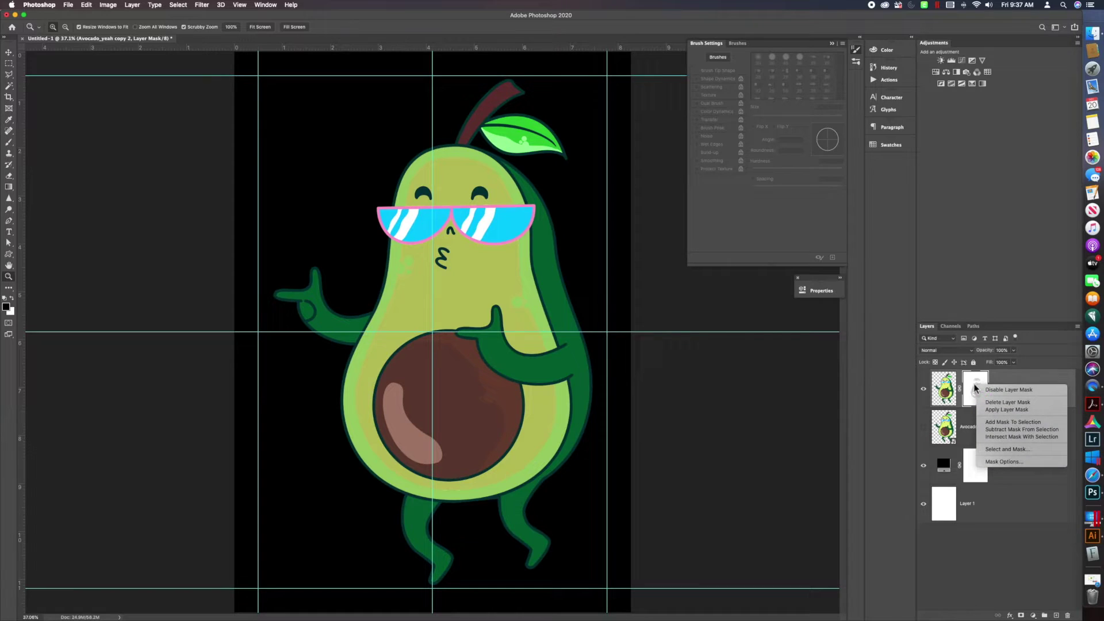
left_click(991, 411)
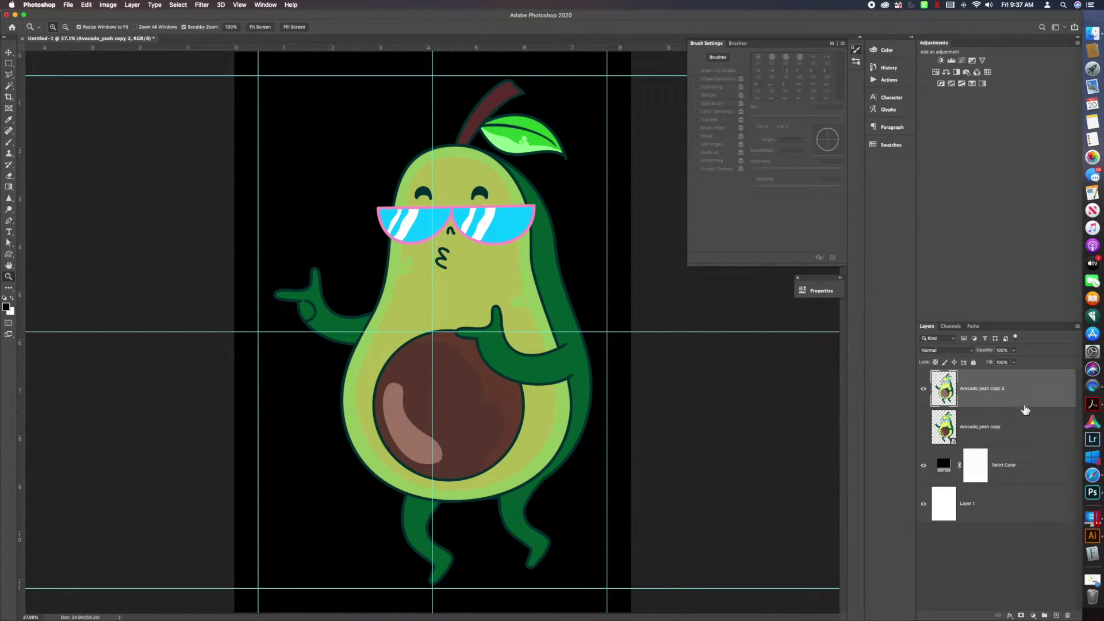
Hide the Tshirt Color and Layer 1 layers so only the avocado artwork stays displayed
left_click(924, 466)
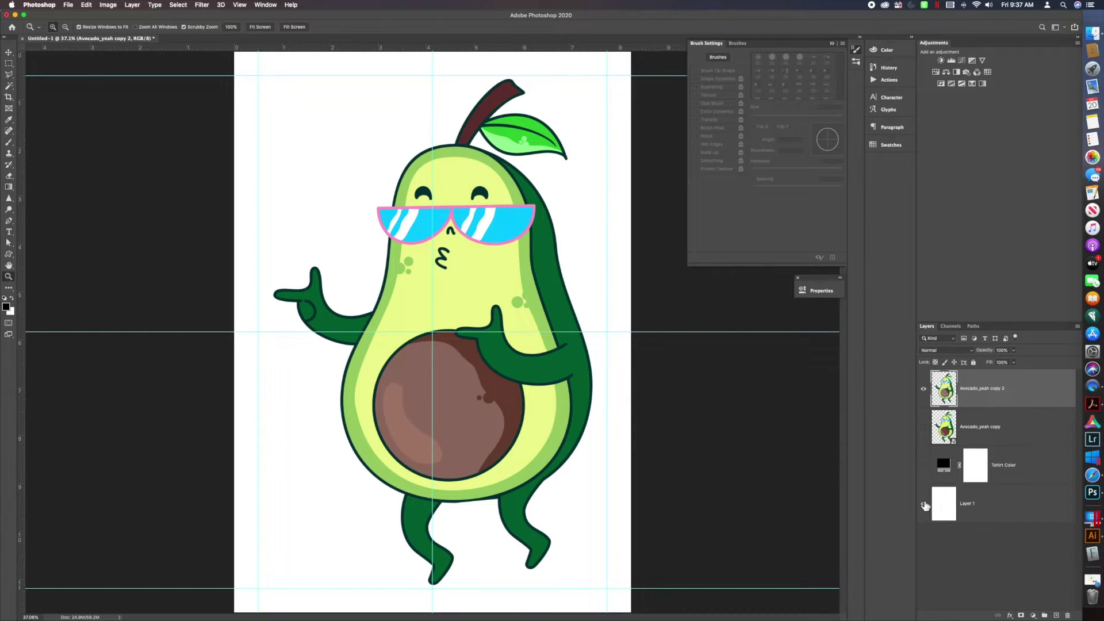
left_click(924, 504)
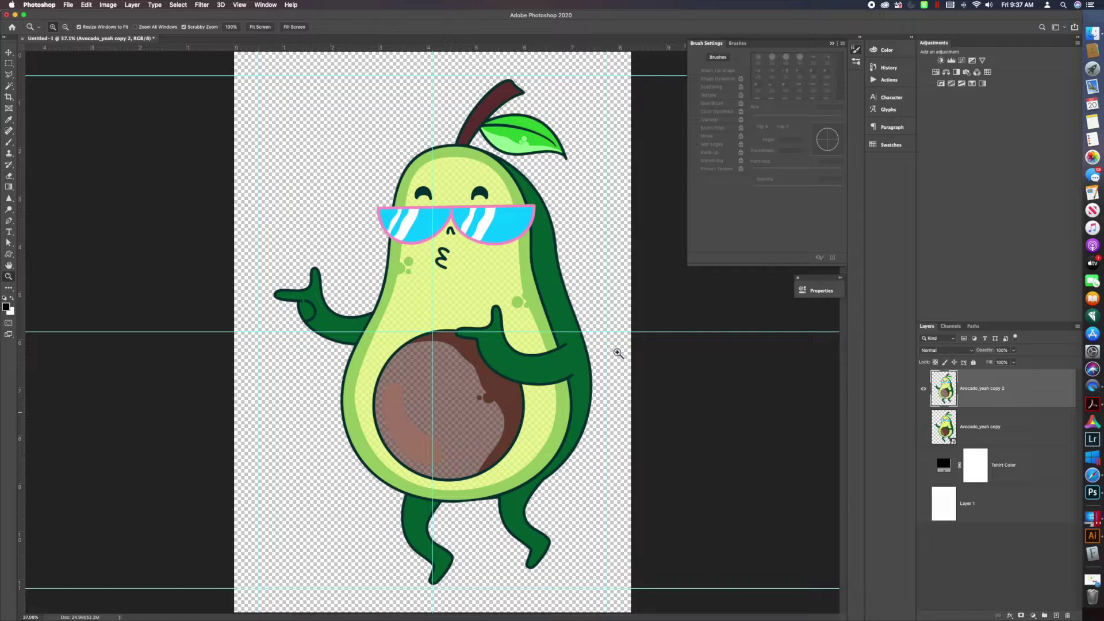
Try a Hue/Saturation adjustment layer with Saturation +50 over the semi-transparent avocado artwork, and discard it
left_click(436, 311)
left_click(436, 311)
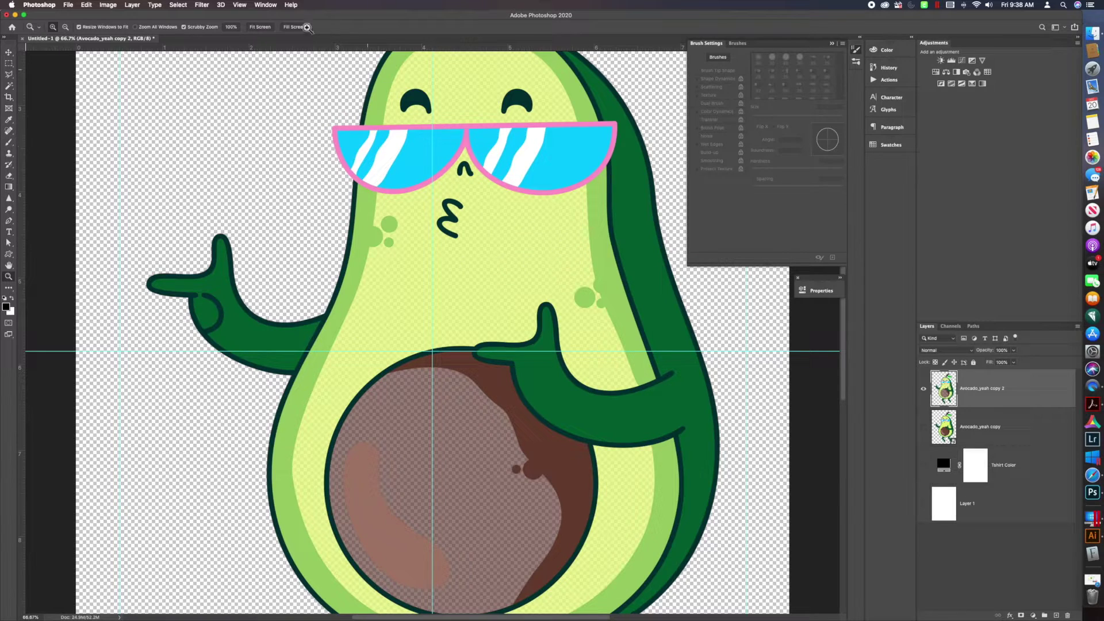
left_click(262, 27)
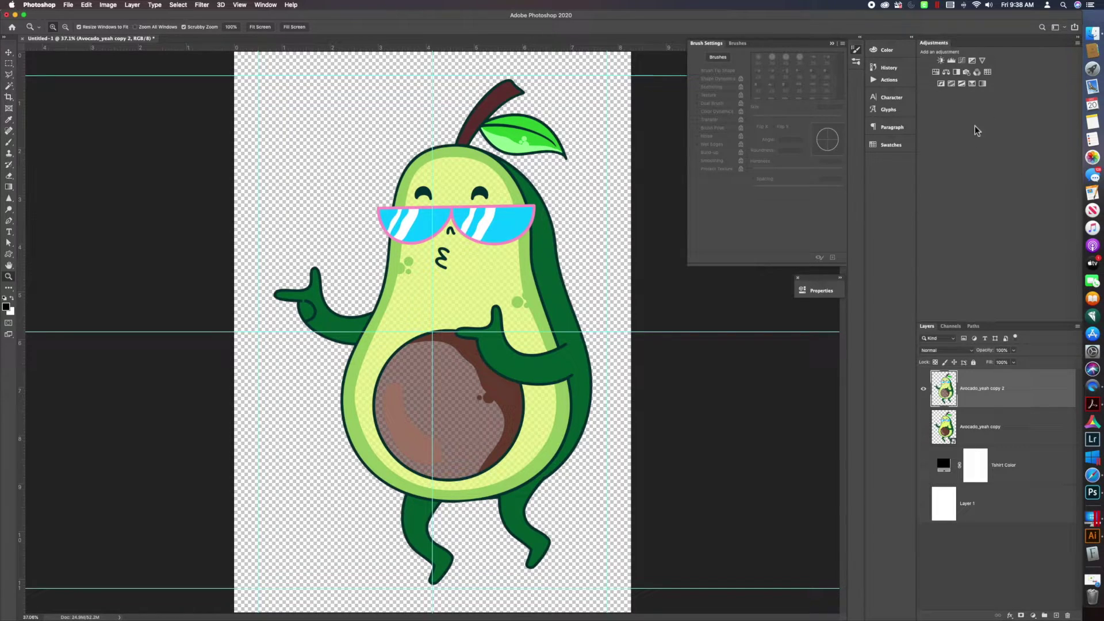
left_click(937, 72)
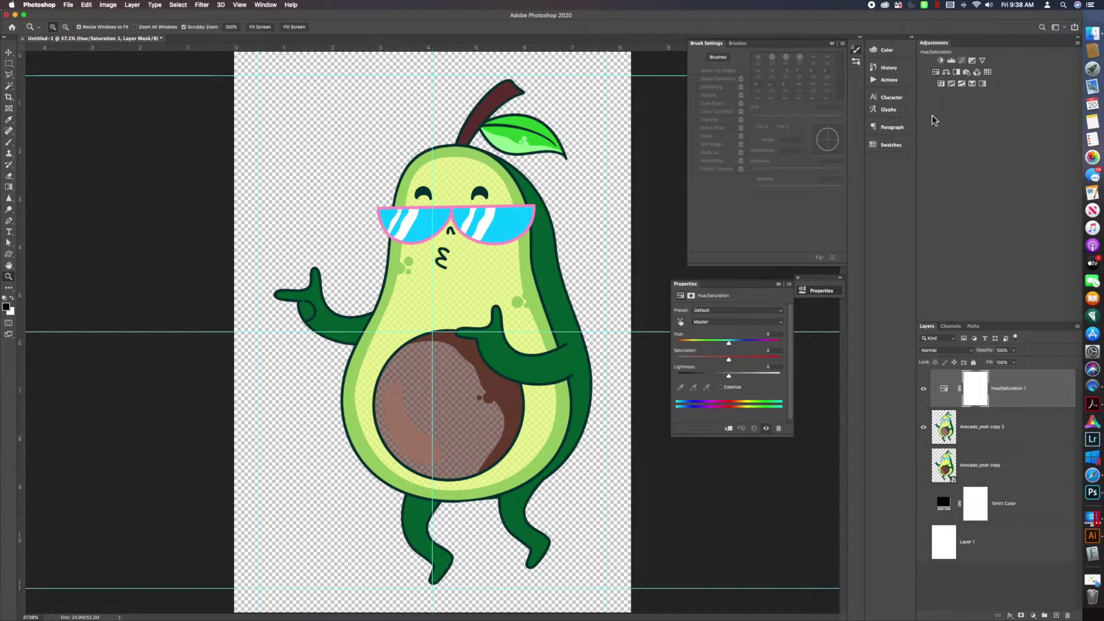
left_click_drag(730, 363, 756, 364)
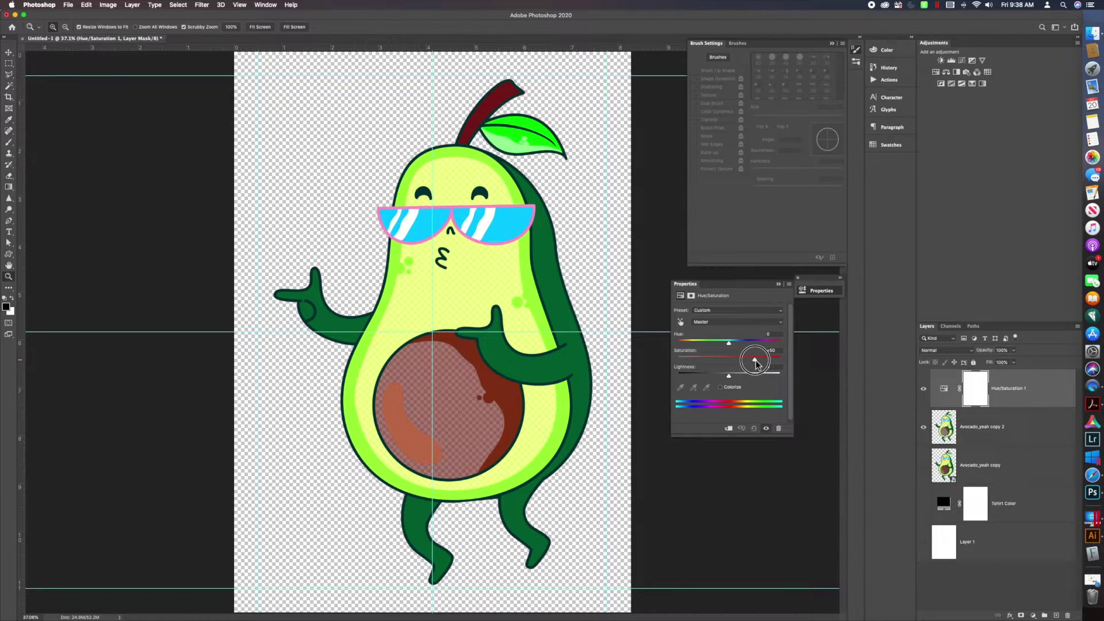
left_click_drag(756, 361, 756, 362)
key("super+z")
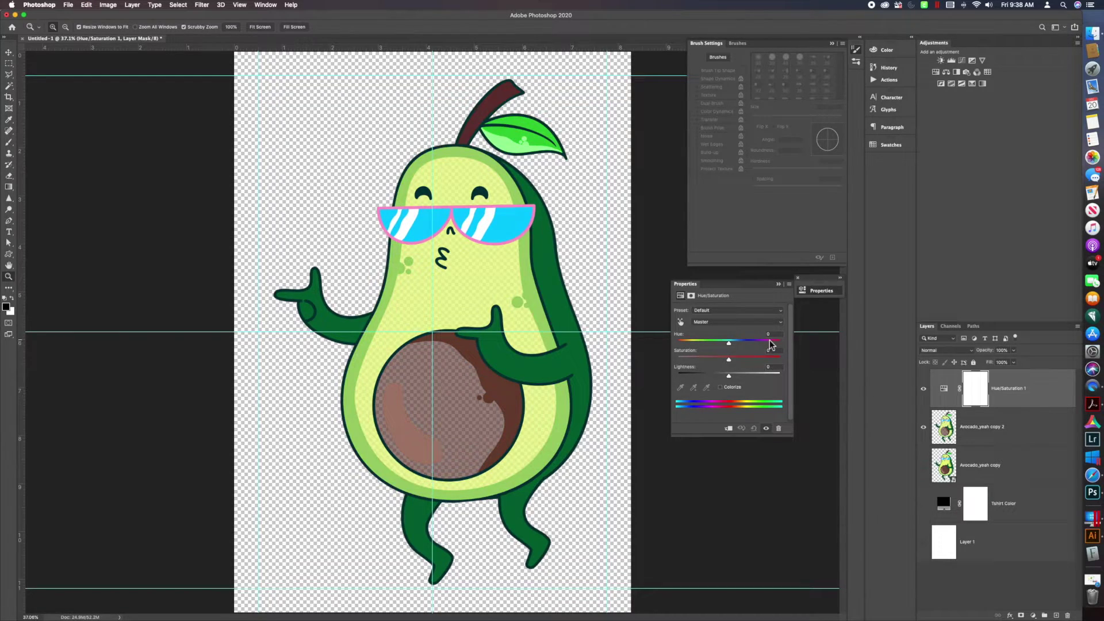
left_click_drag(1013, 388, 1068, 616)
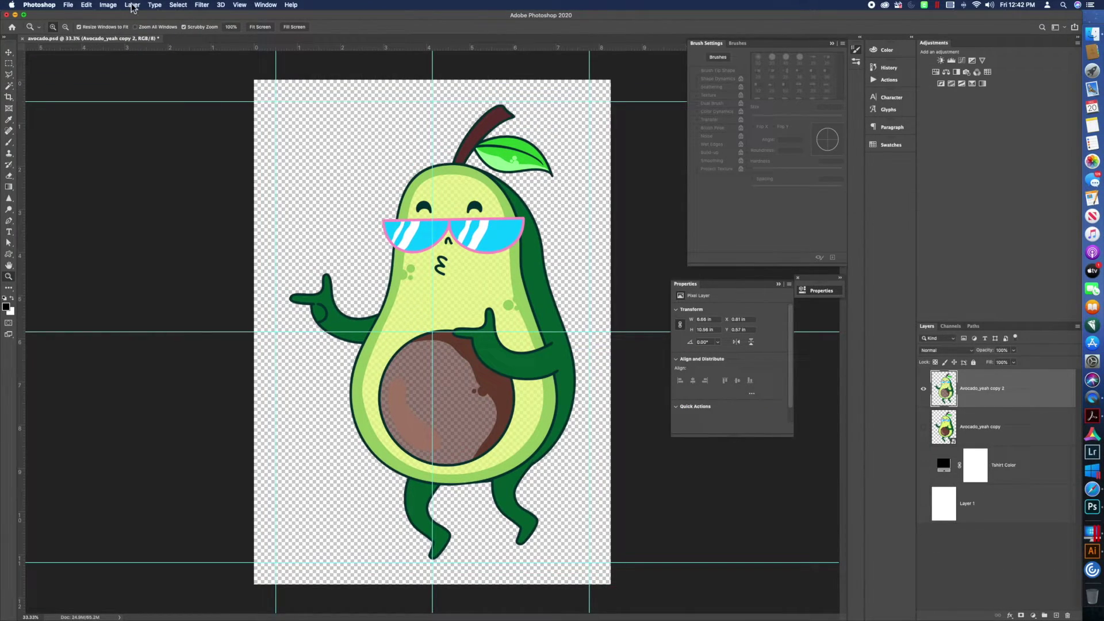
Add a Hue/Saturation adjustment layer above the Avocado_yeah copy 2 layer, keeping the default name and options
left_click(132, 6)
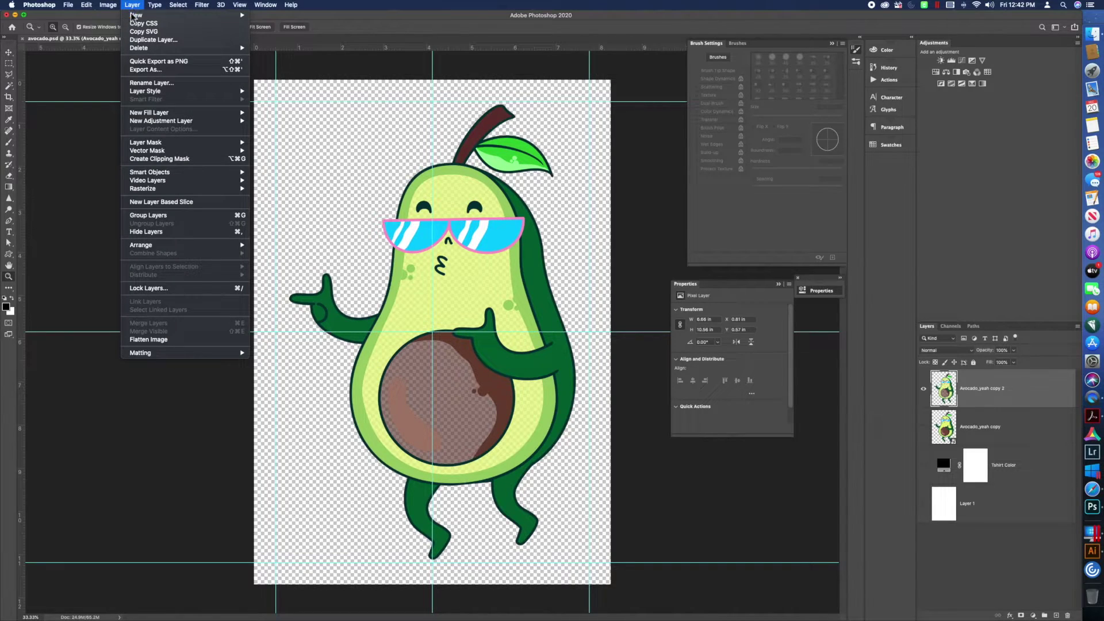
mouse_move(151, 116)
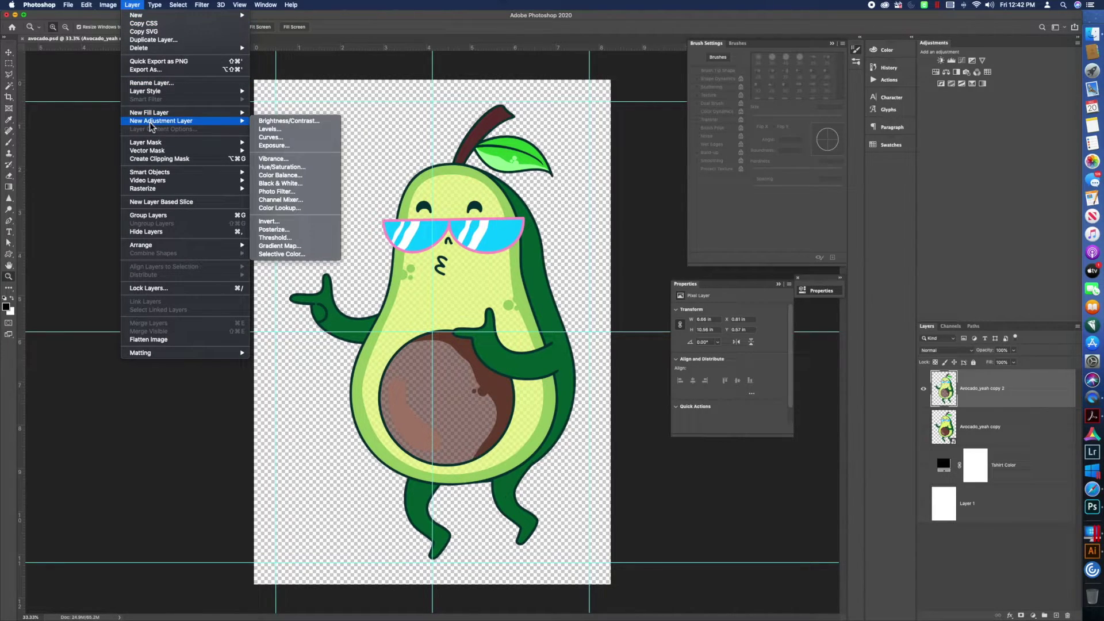
left_click(277, 168)
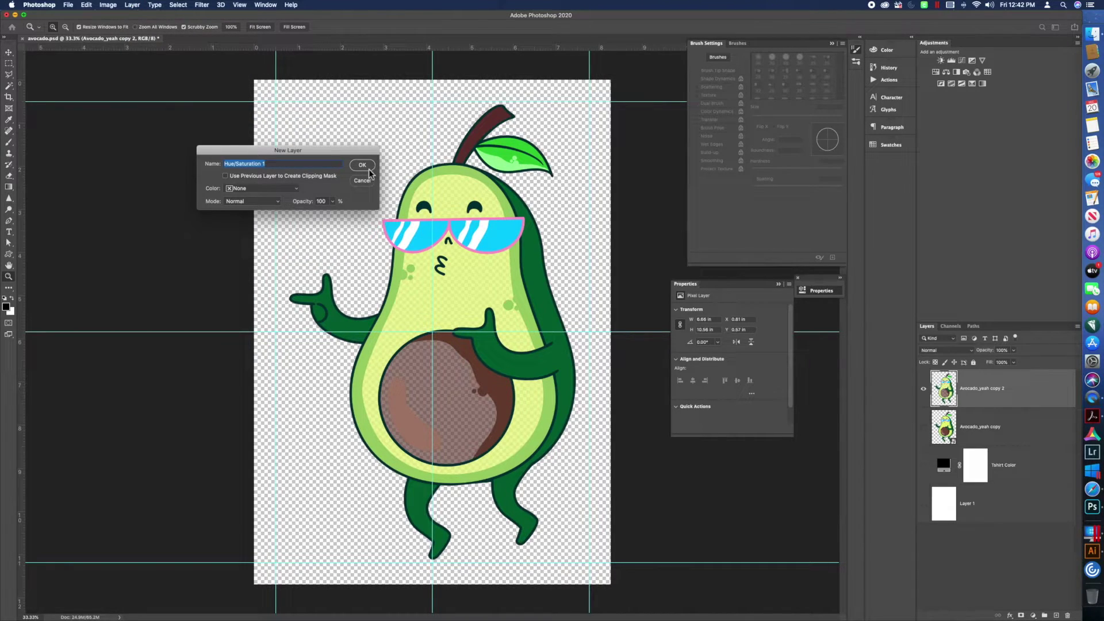
left_click(365, 170)
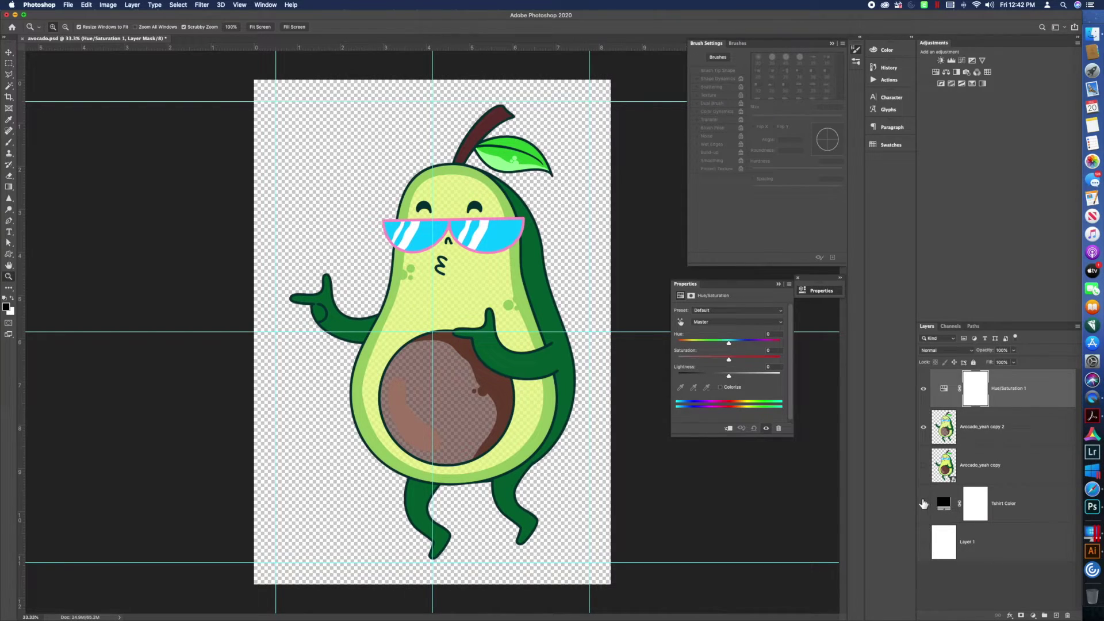
Show the Tshirt Color layer and set the Hue/Saturation adjustment's Saturation to +50
left_click(924, 504)
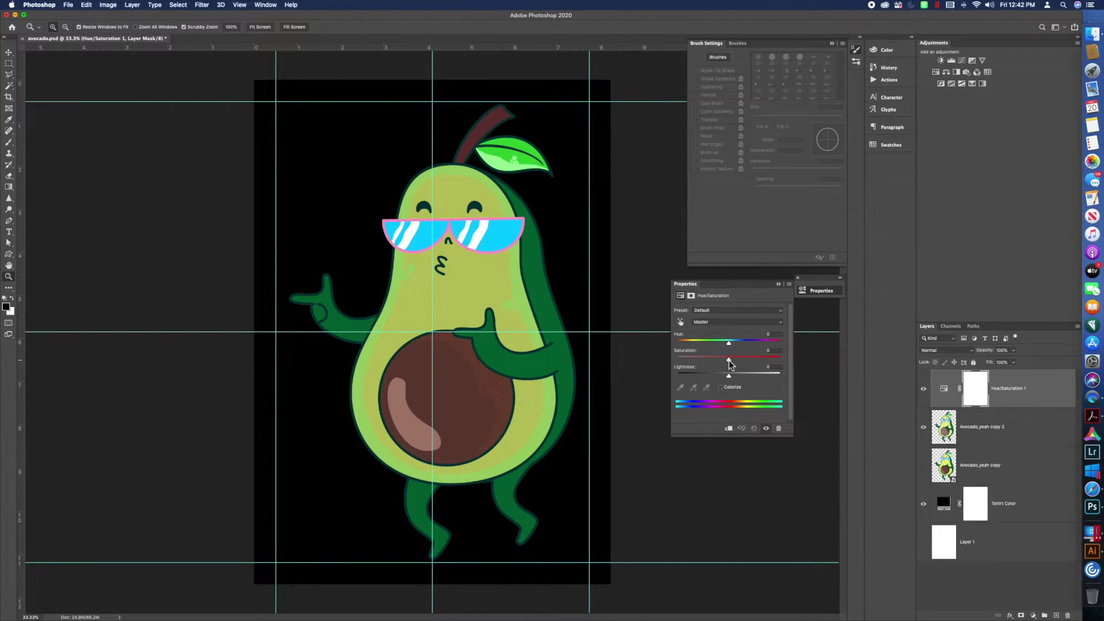
left_click_drag(730, 362, 756, 361)
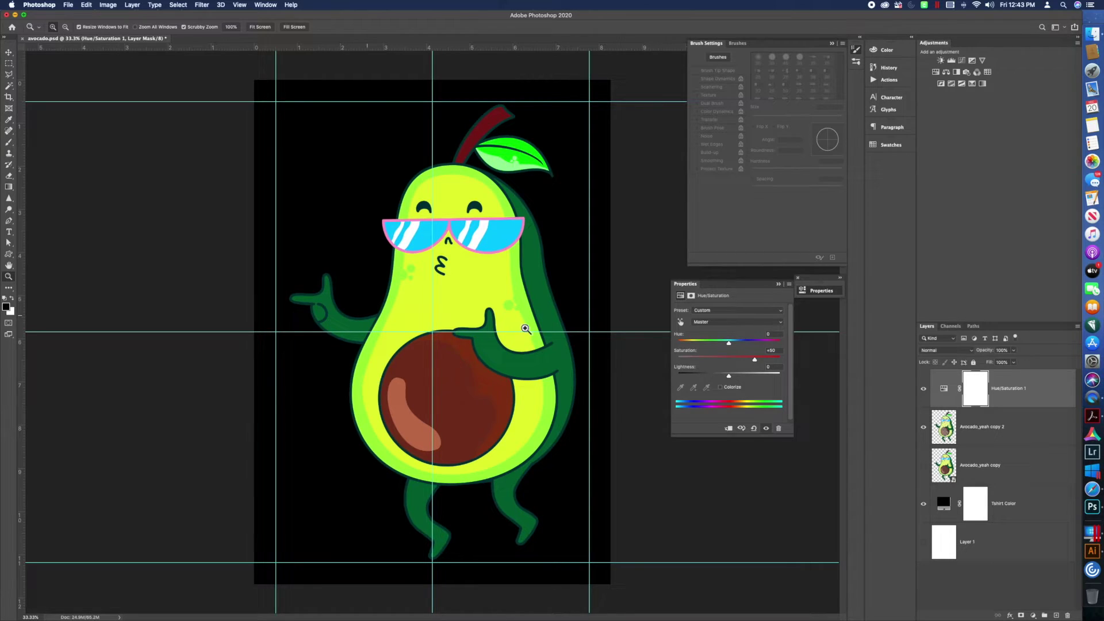
left_click(778, 285)
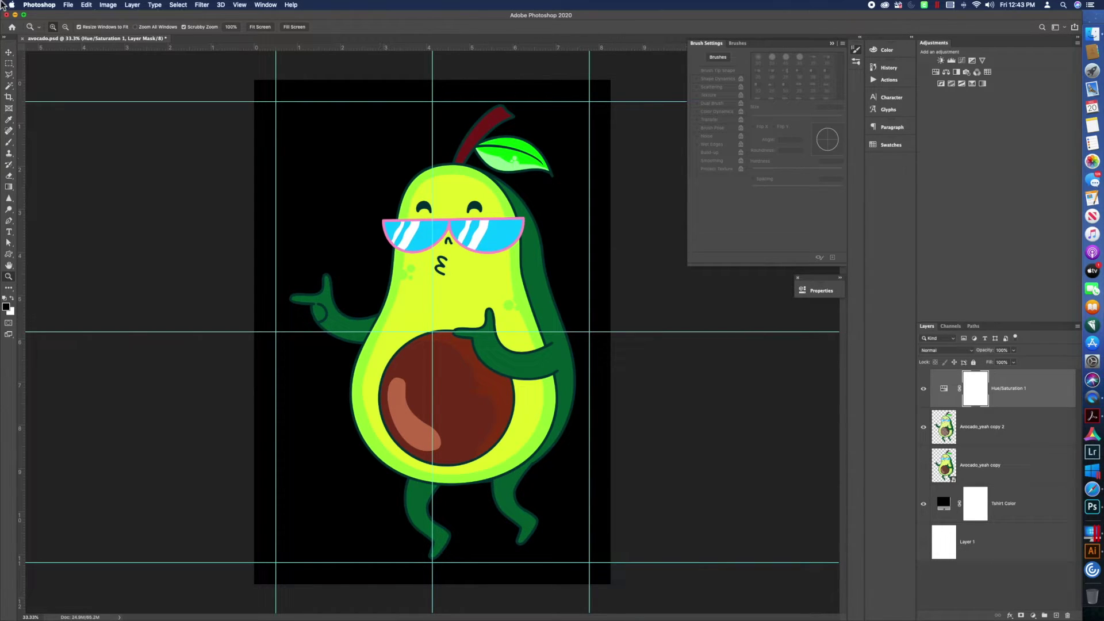
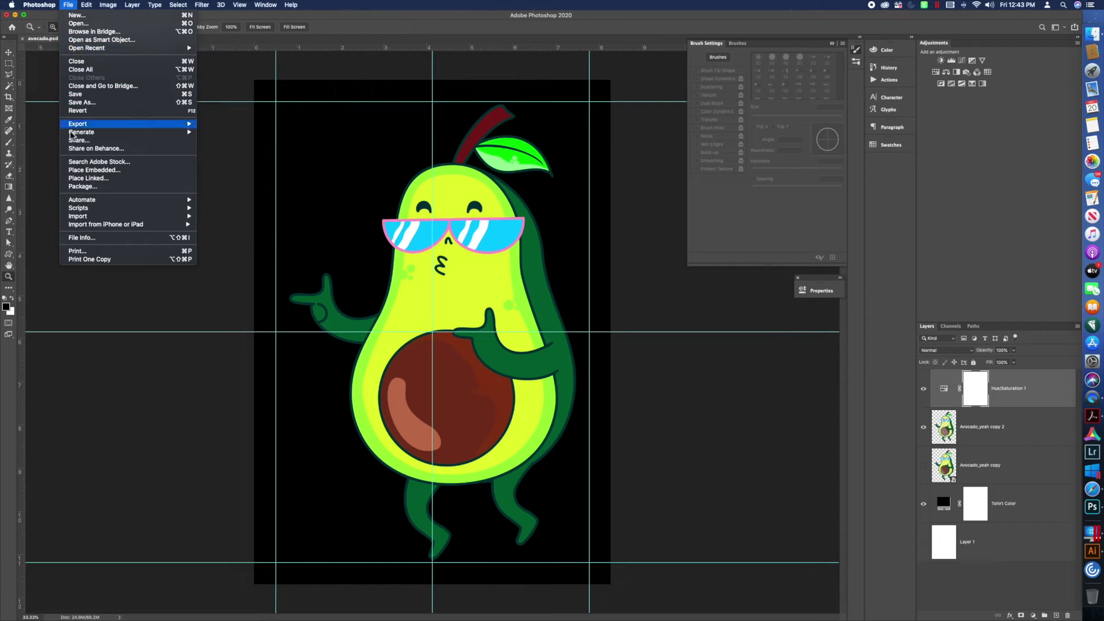
Quick-export the design as avocado.png to the Desktop, replacing the existing file
mouse_move(81, 125)
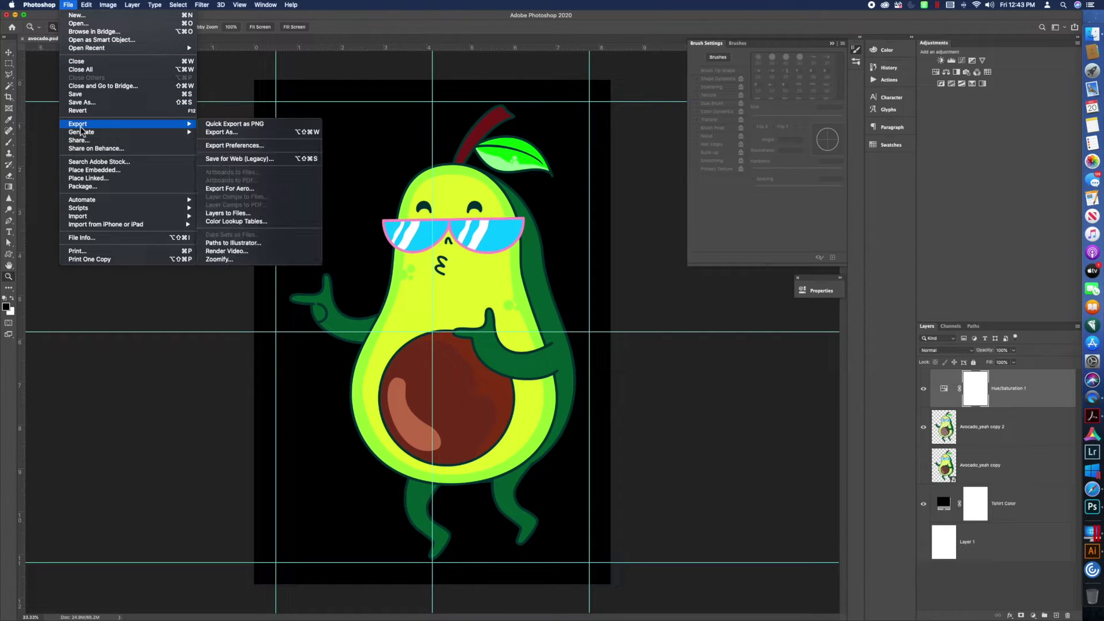
left_click(235, 125)
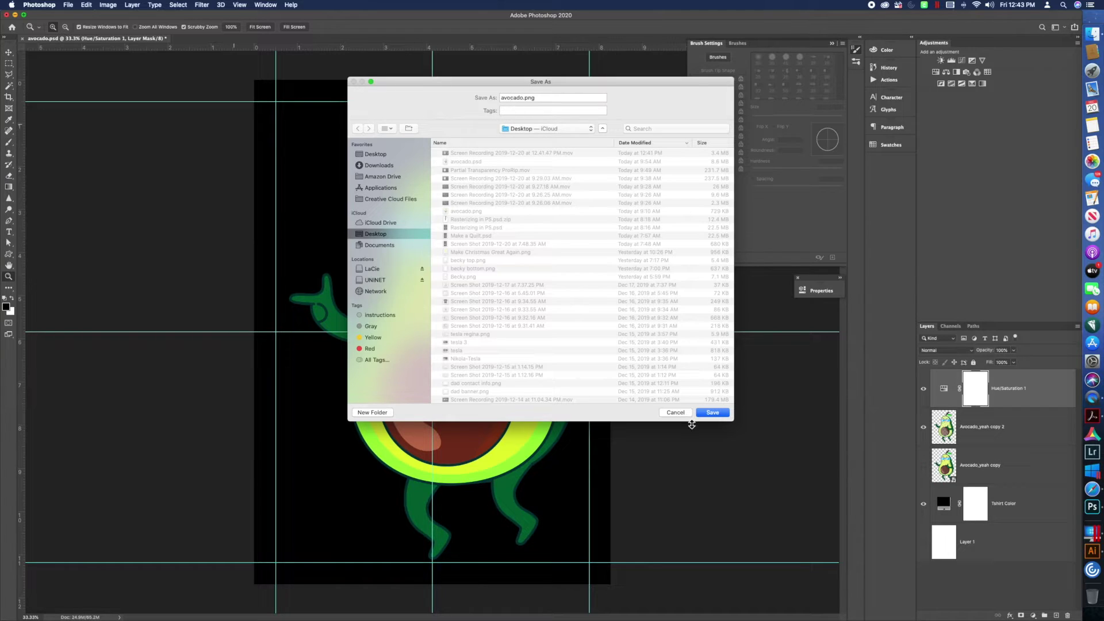
left_click(714, 413)
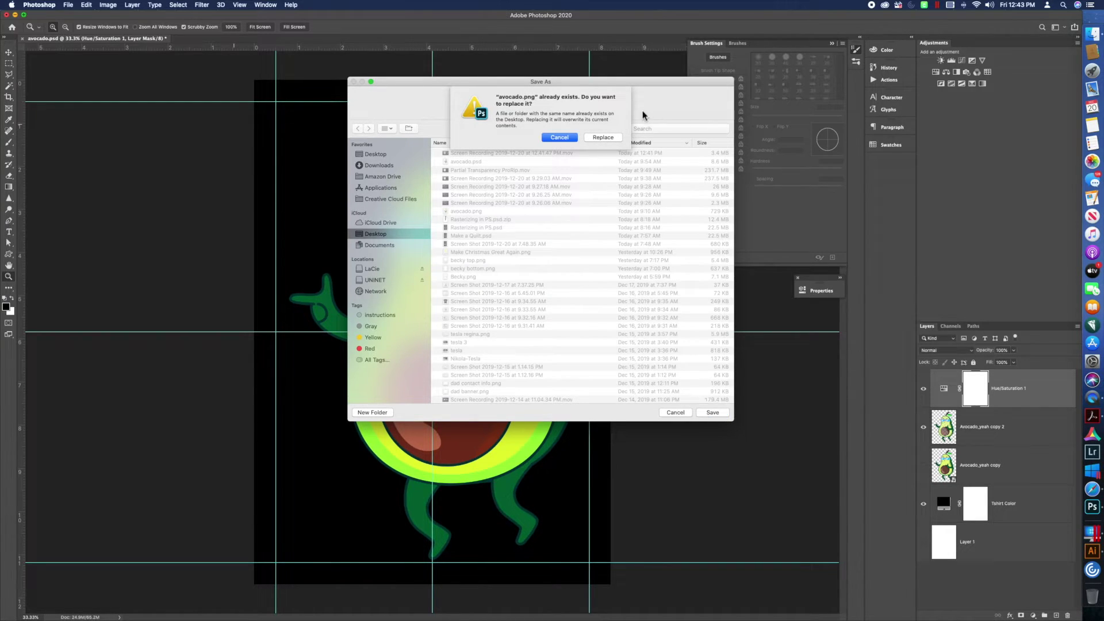
left_click(604, 140)
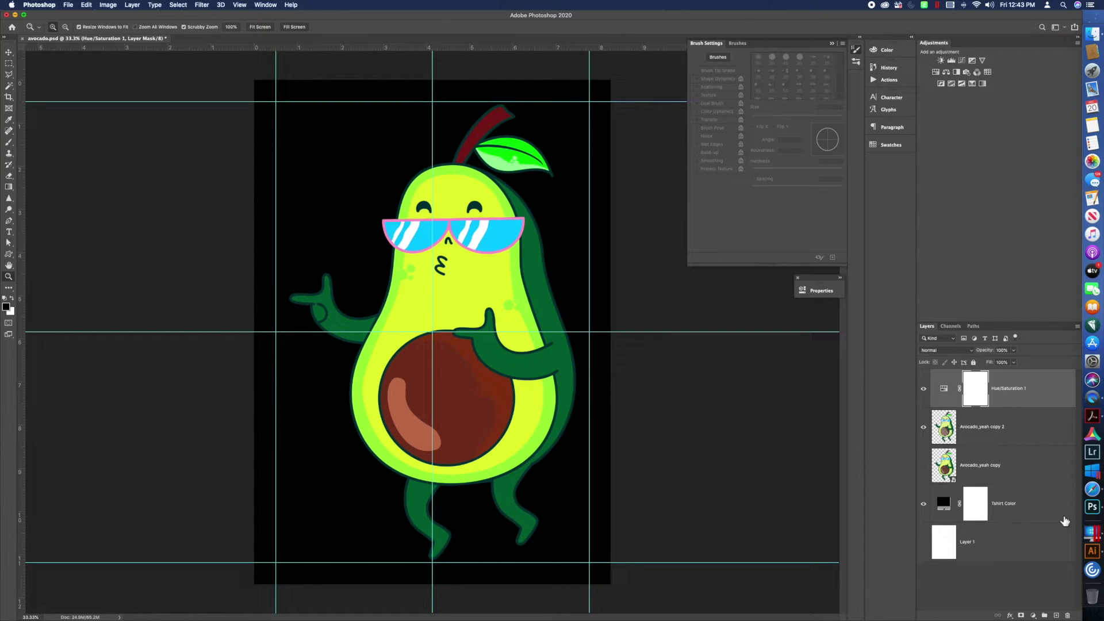
Switch to iColor ProRIP on the Windows desktop, close the UNINET (F:) folder window and bring the ProRIP window fully into view
left_click(1093, 473)
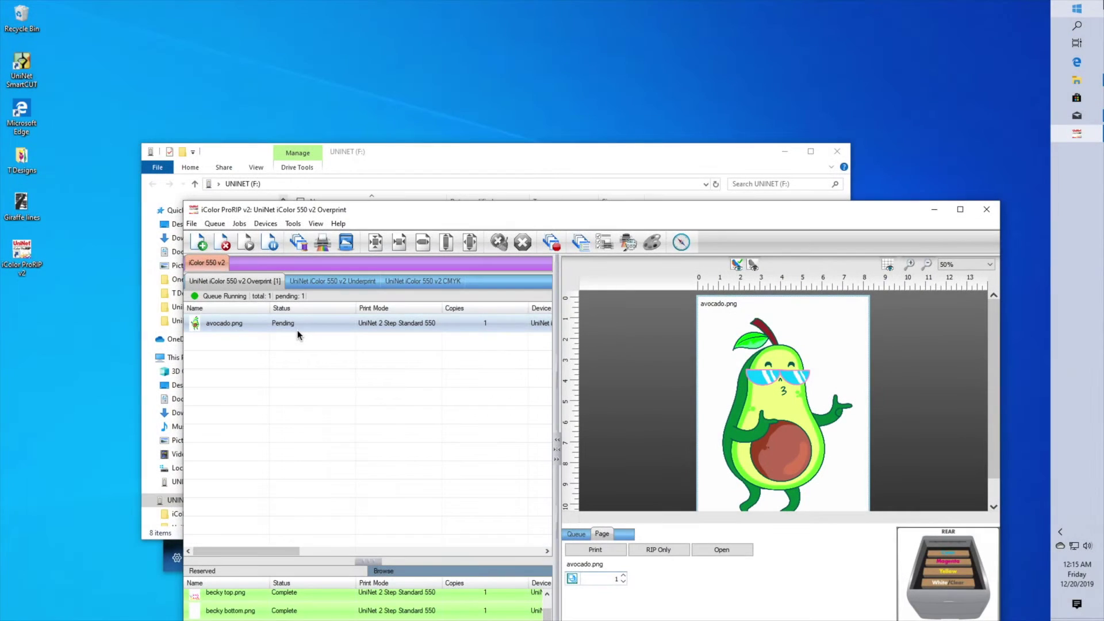
left_click(378, 197)
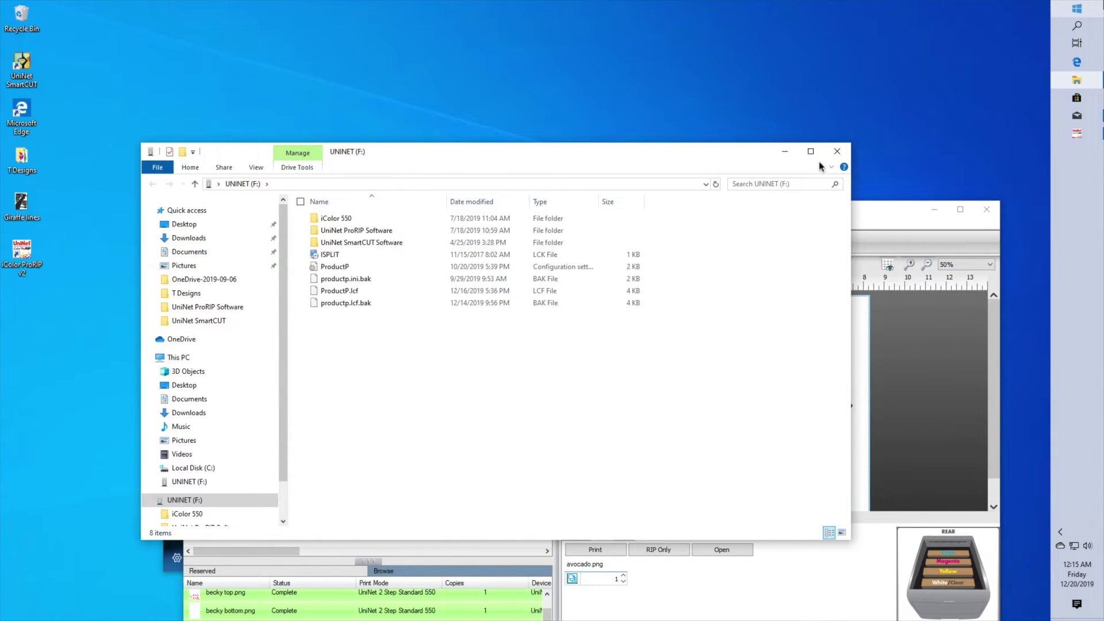
left_click(837, 152)
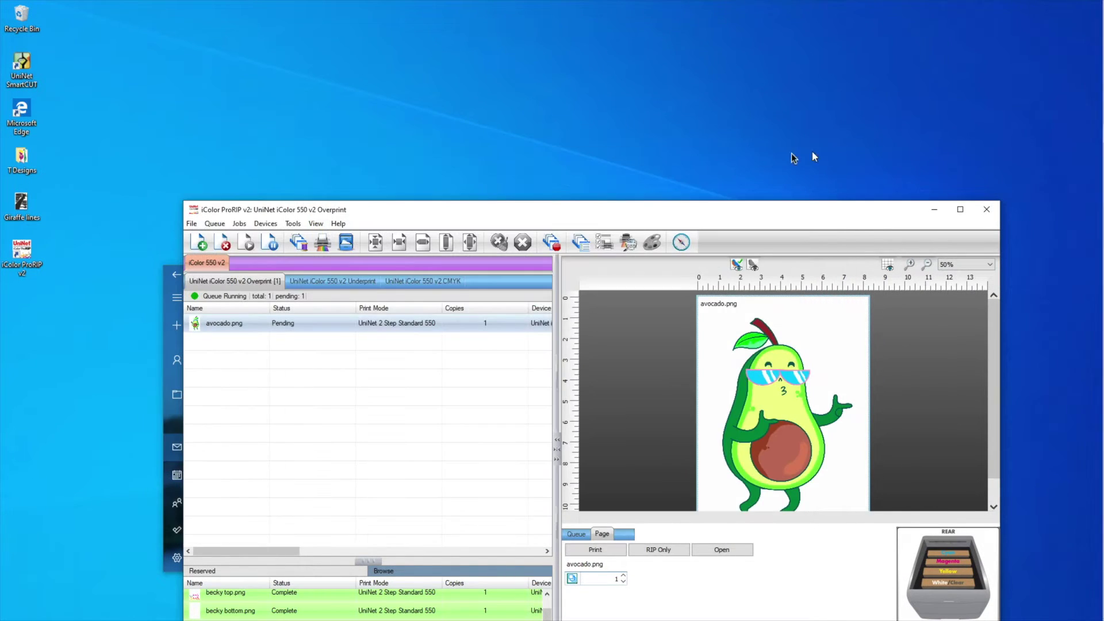
left_click_drag(564, 217, 529, 102)
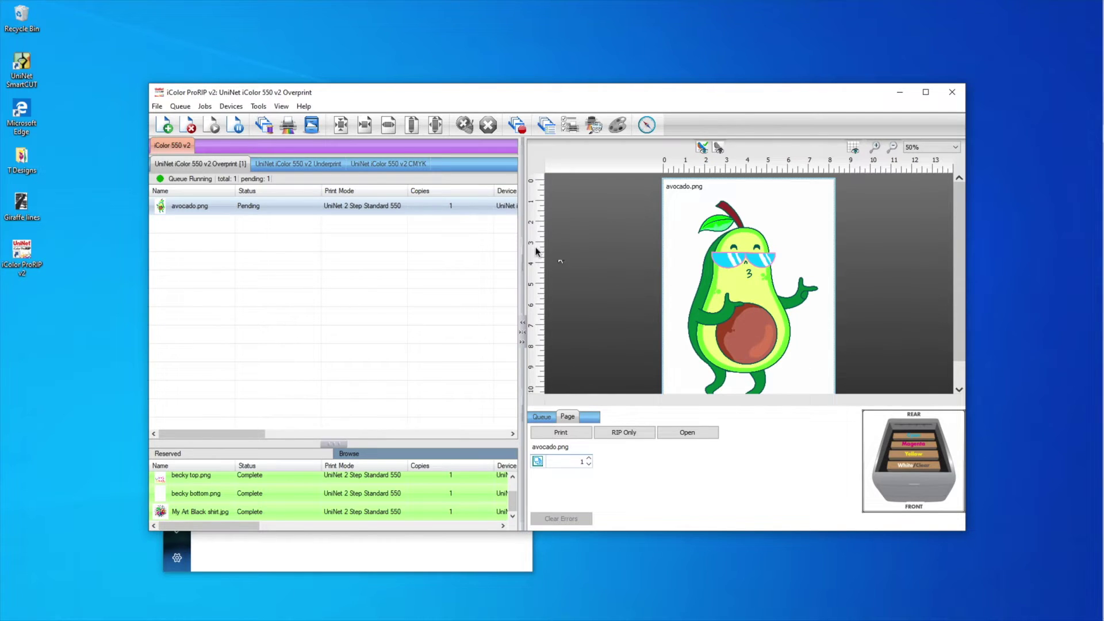
Remove the pending avocado.png job from the UniNet iColor 550 v2 Overprint queue
left_click(688, 434)
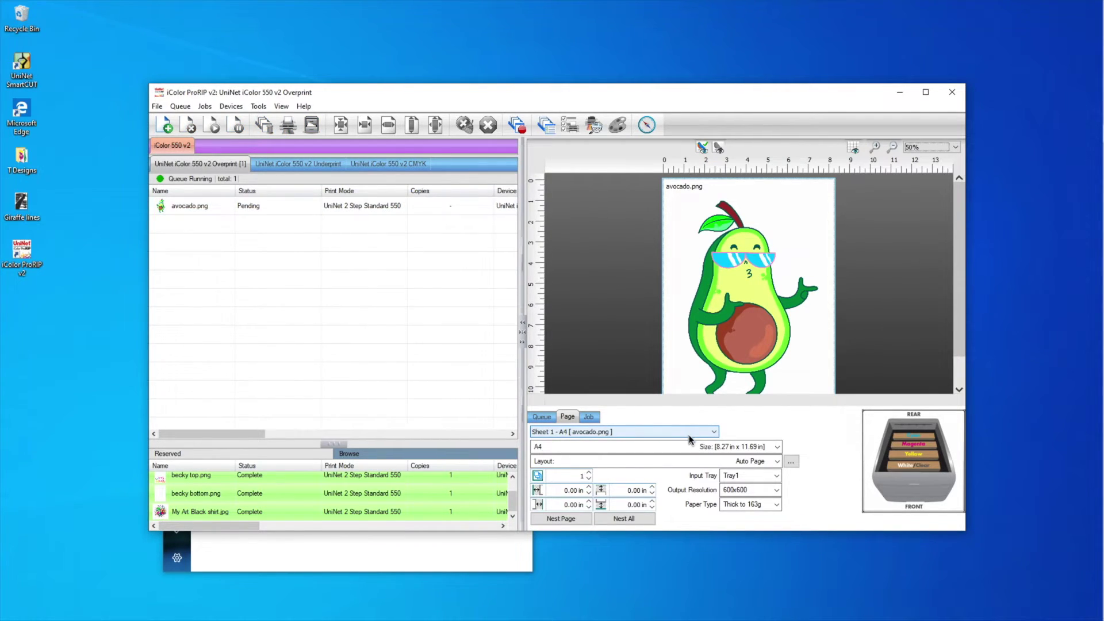
left_click(236, 206)
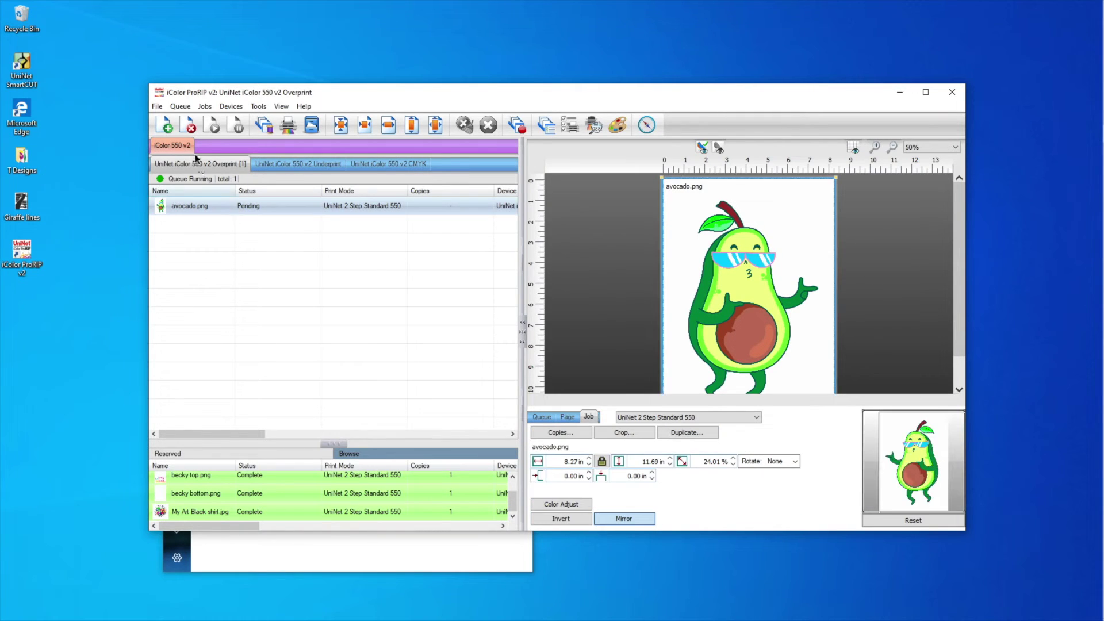
left_click(189, 124)
Import the avocado file from the T Designs folder into the Overprint queue
left_click(164, 125)
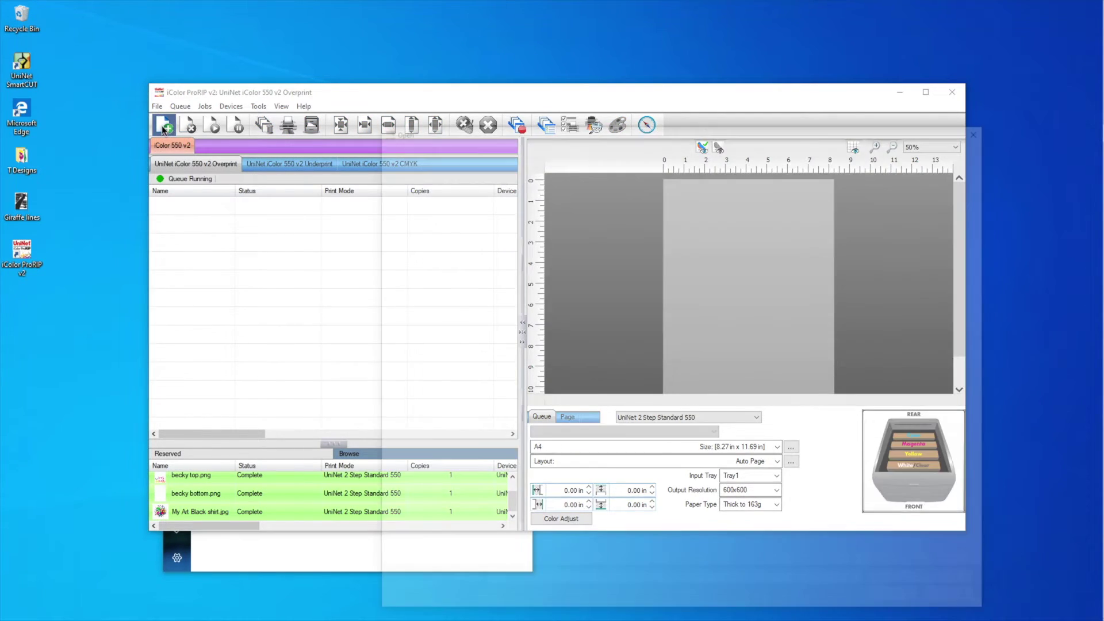
left_click(500, 196)
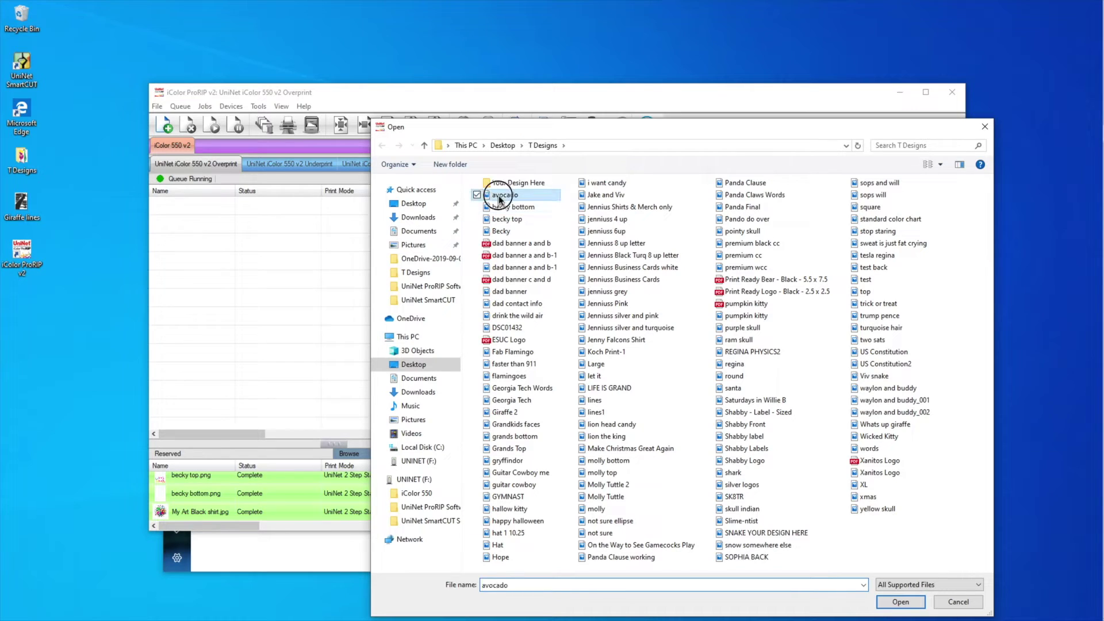
double_click(498, 196)
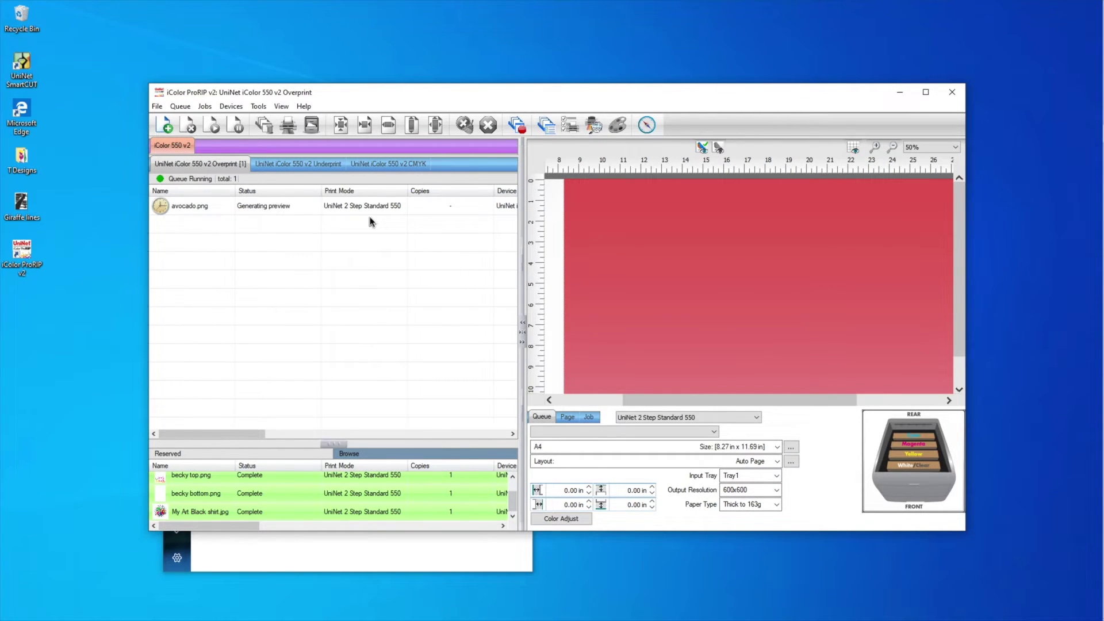
Set the avocado.png job's width to 8.27 in with the proportions locked
left_click(336, 207)
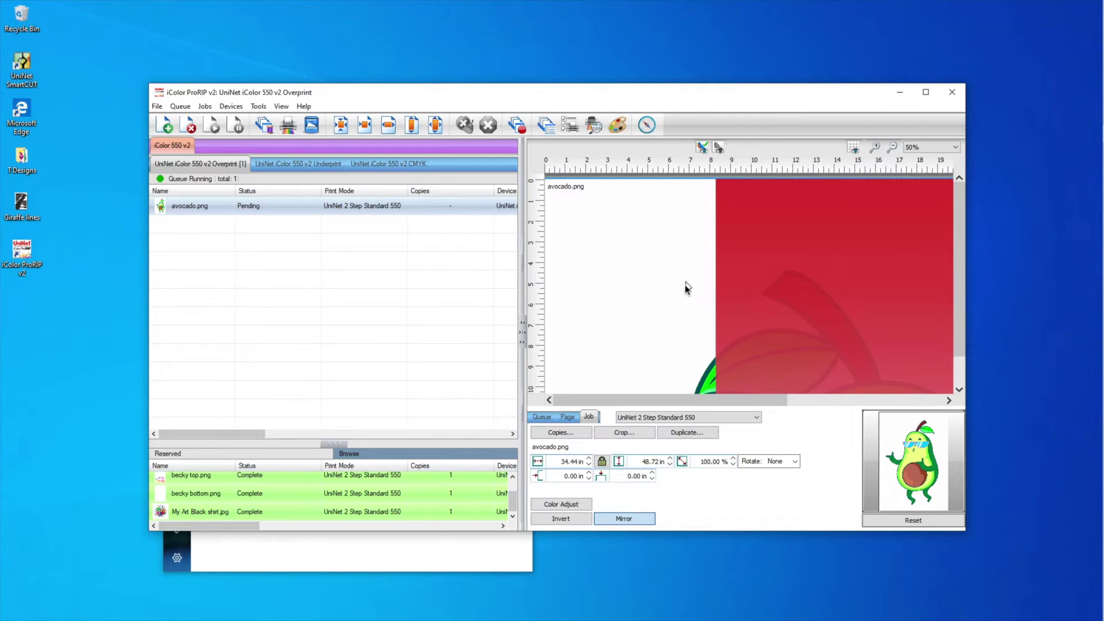
left_click_drag(572, 461, 604, 465)
type("8.27")
key("Return")
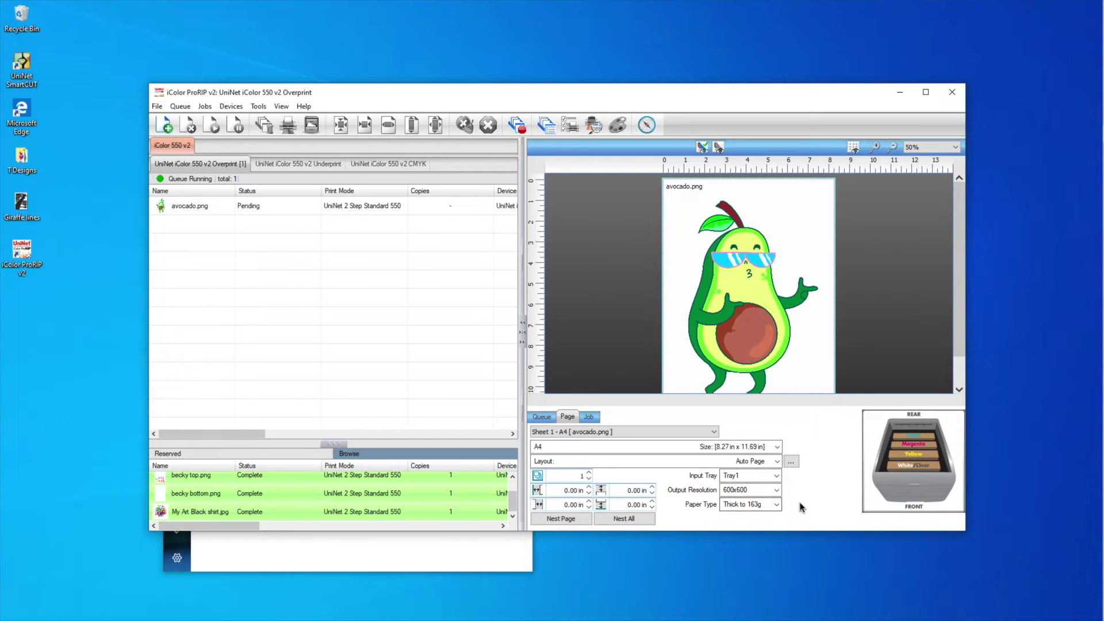
In the avocado job's color adjustments, set Coverage to 185% and raise the Saturation
left_click(592, 417)
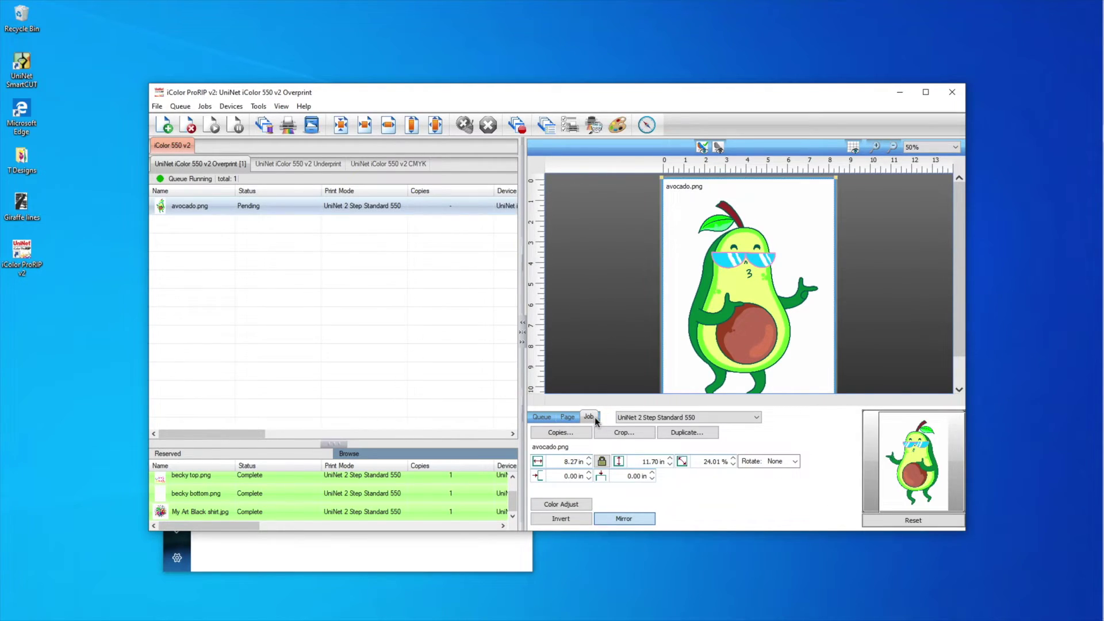
left_click(575, 505)
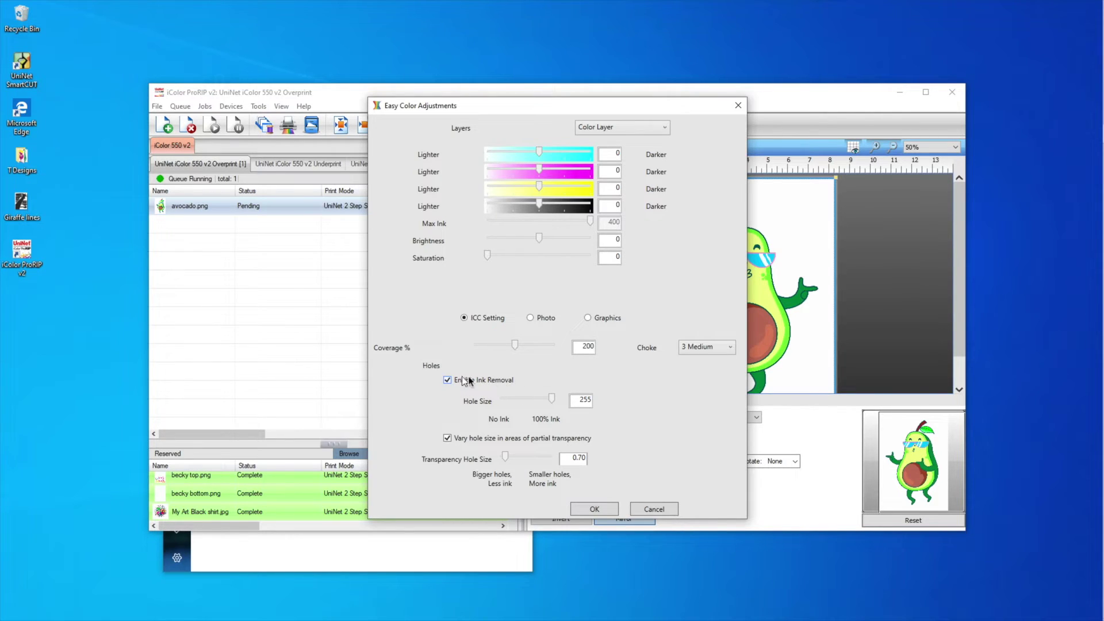
left_click_drag(572, 458, 602, 459)
left_click(568, 460)
left_click_drag(516, 346, 512, 345)
double_click(593, 346)
type("185")
key("Tab")
left_click_drag(489, 257, 552, 241)
left_click(595, 509)
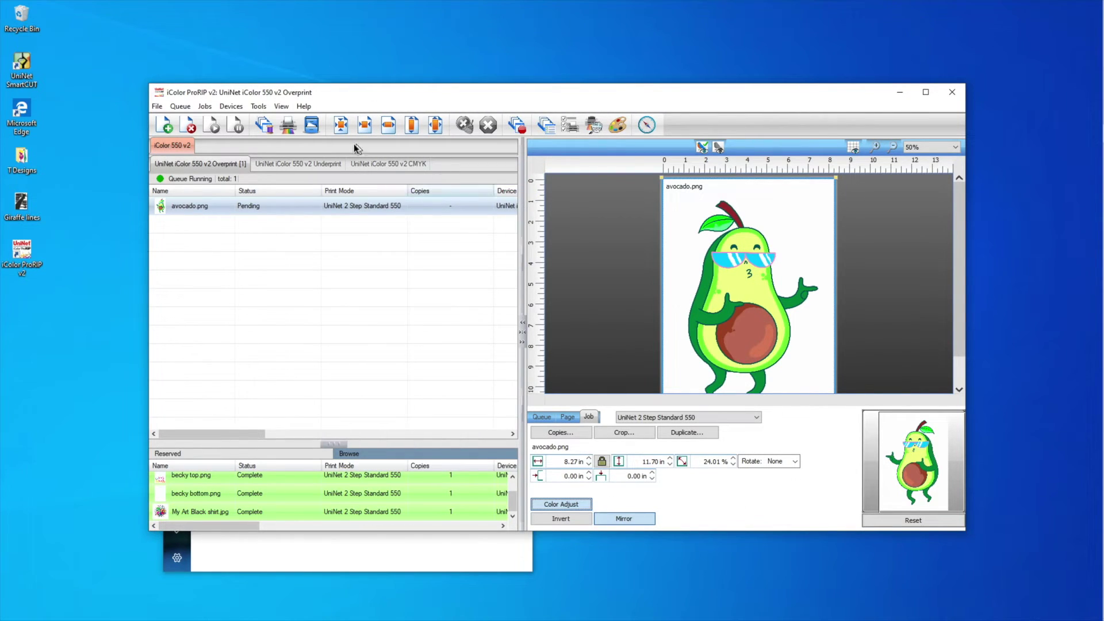
Examine the avocado job's print preview at 100% scale, starting from the top of the page
scroll(711, 278, "down", 5)
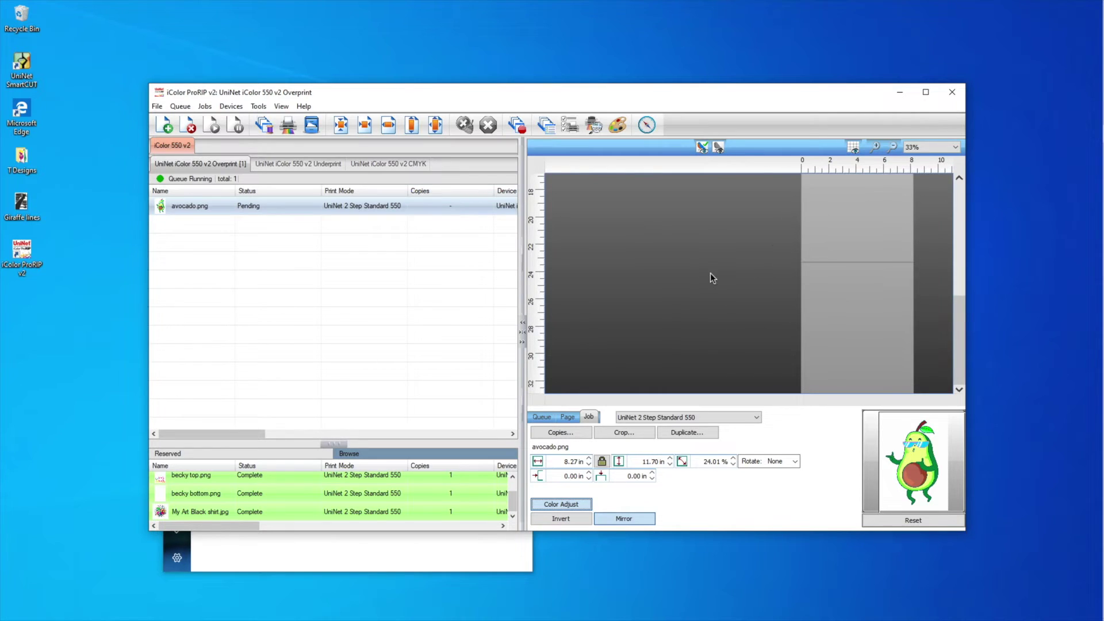
left_click(877, 148)
left_click(877, 147)
left_click(876, 147)
left_click(744, 272)
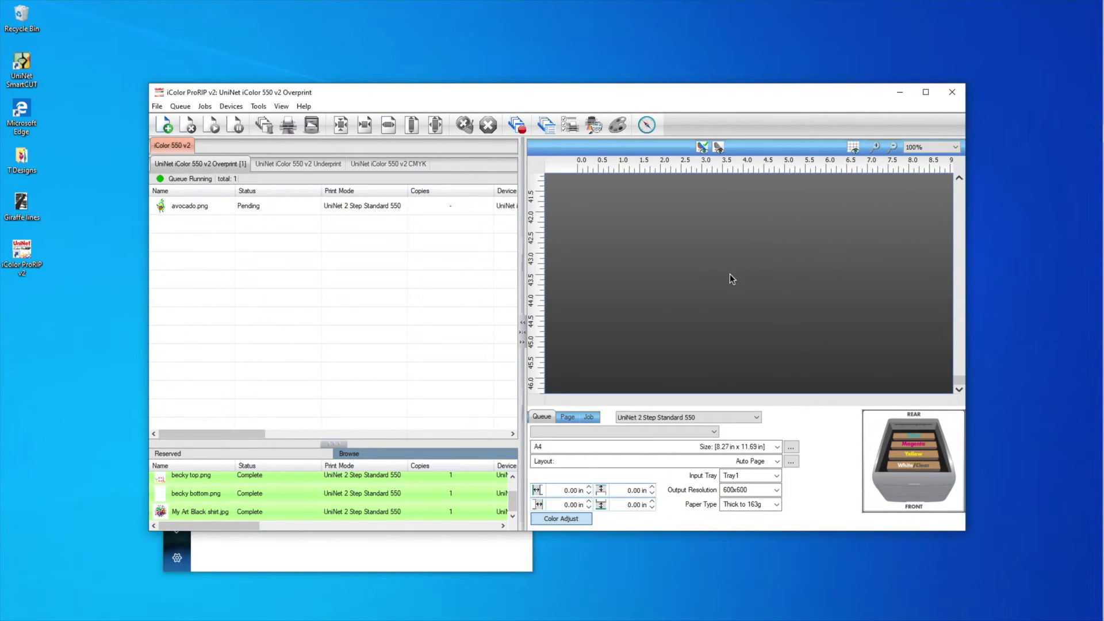
left_click_drag(957, 365, 947, 249)
left_click_drag(963, 301, 961, 188)
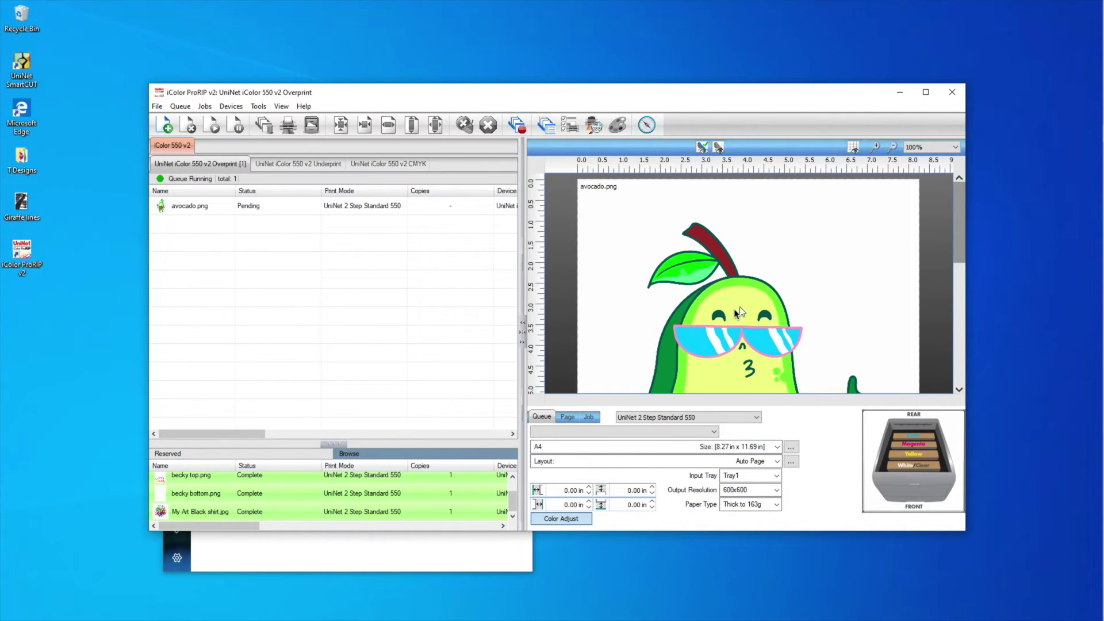
In the avocado job's Ink Removal settings, set Frequency to 28, Angle to 70 and Shape to Line
scroll(743, 298, "down", 3)
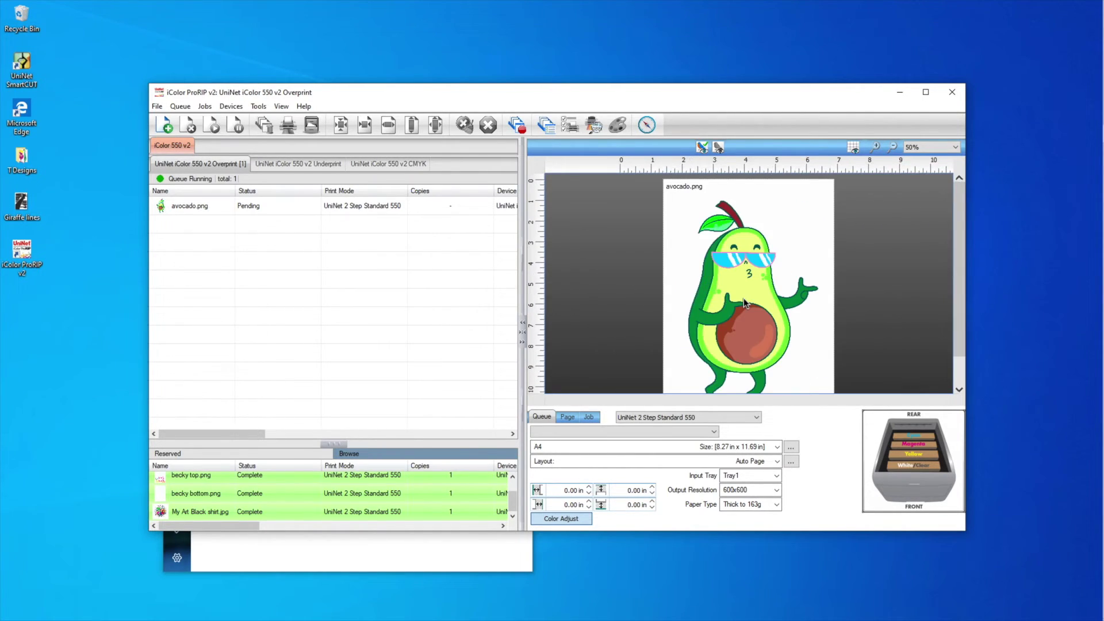
left_click(731, 271)
double_click(731, 275)
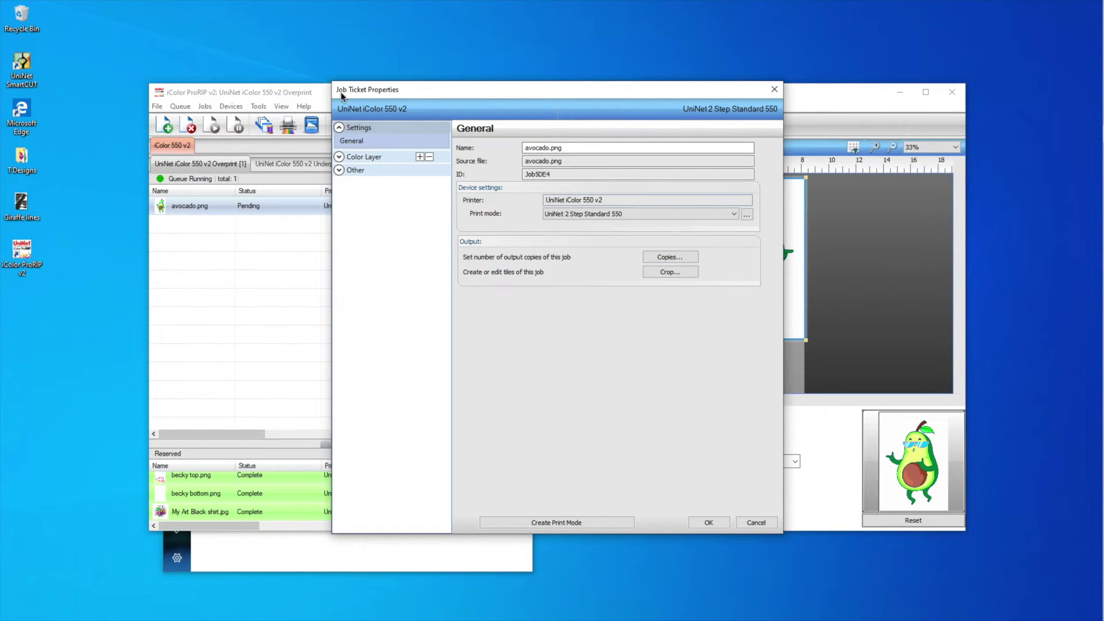
left_click(363, 159)
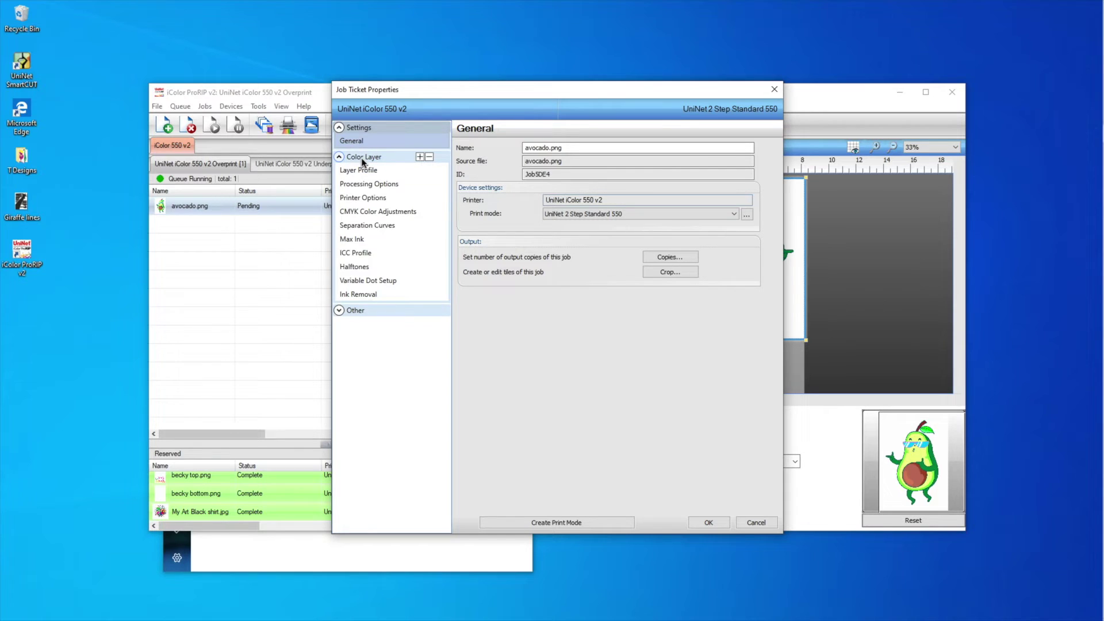
left_click(355, 295)
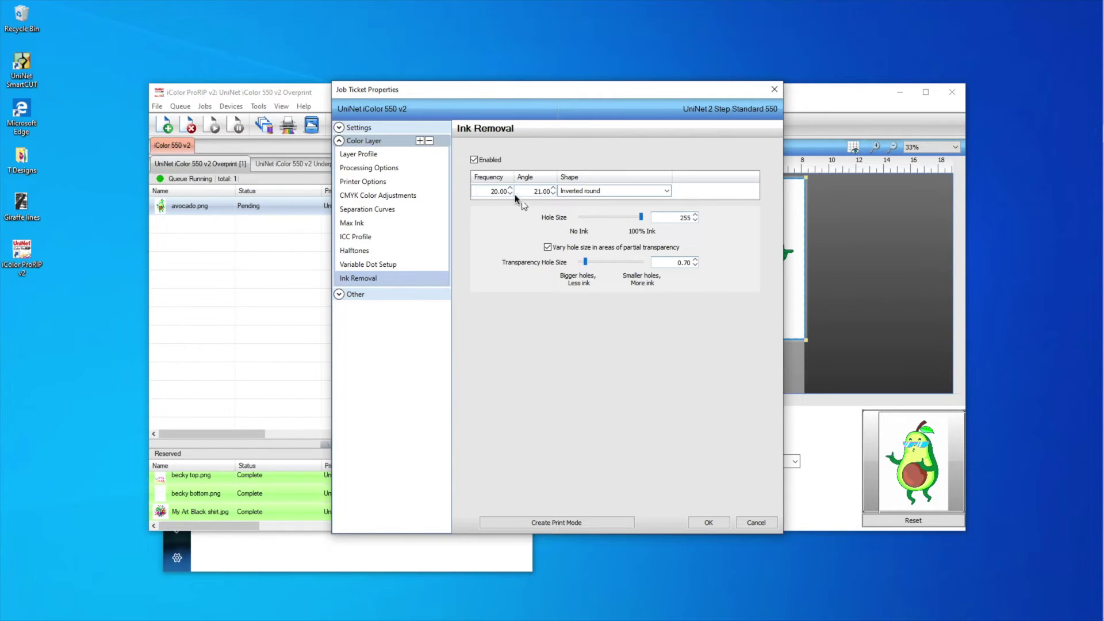
double_click(491, 192)
type("2")
double_click(543, 196)
key("Tab")
left_click(665, 191)
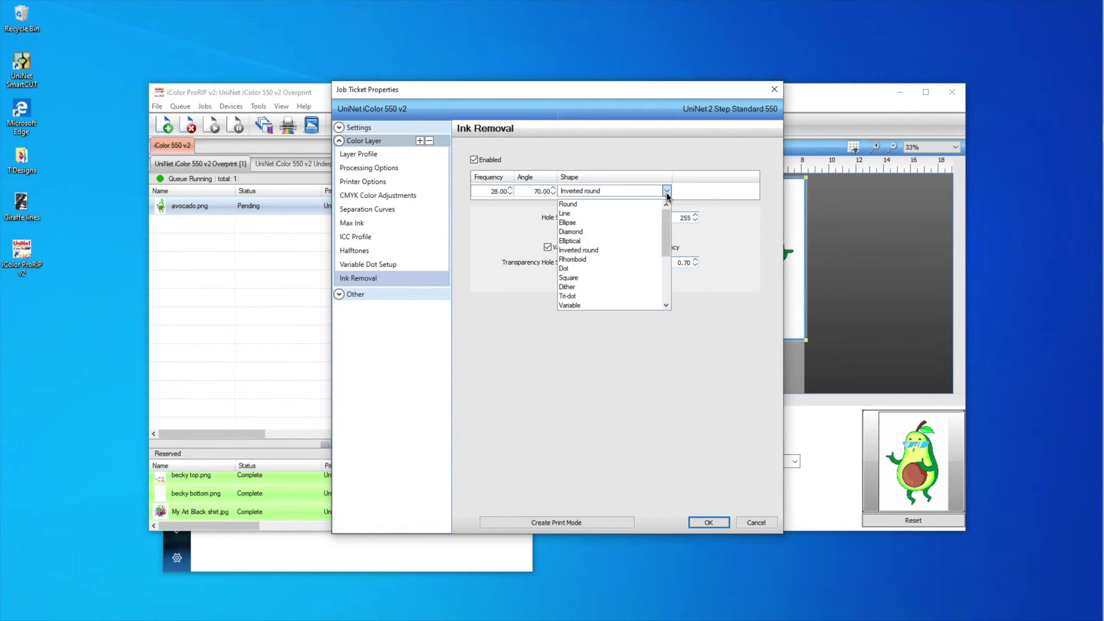
left_click(595, 214)
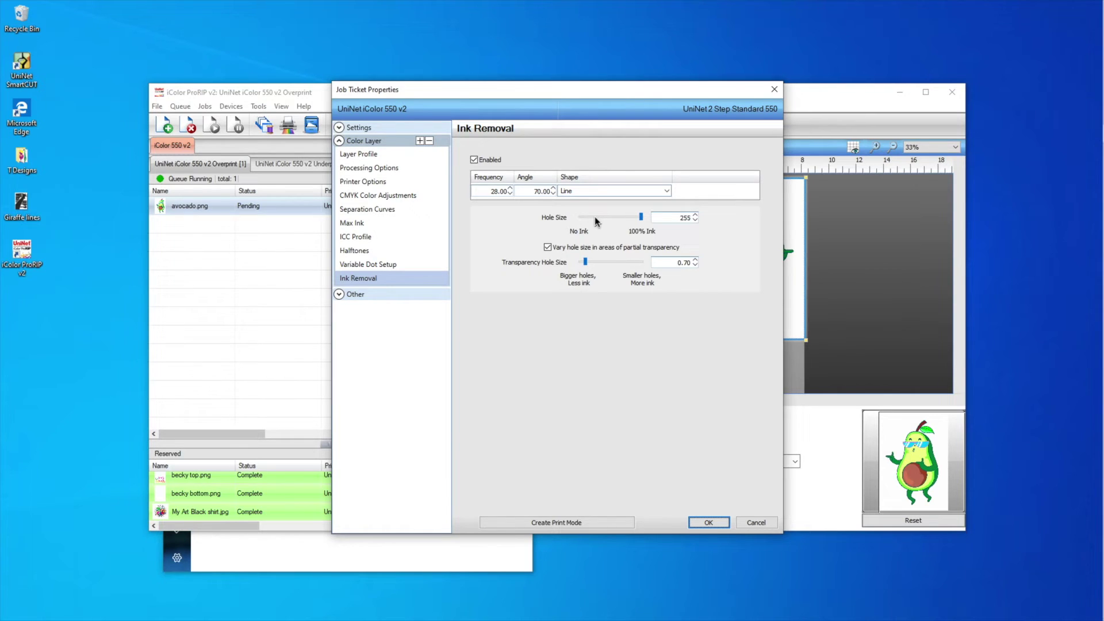
left_click(709, 523)
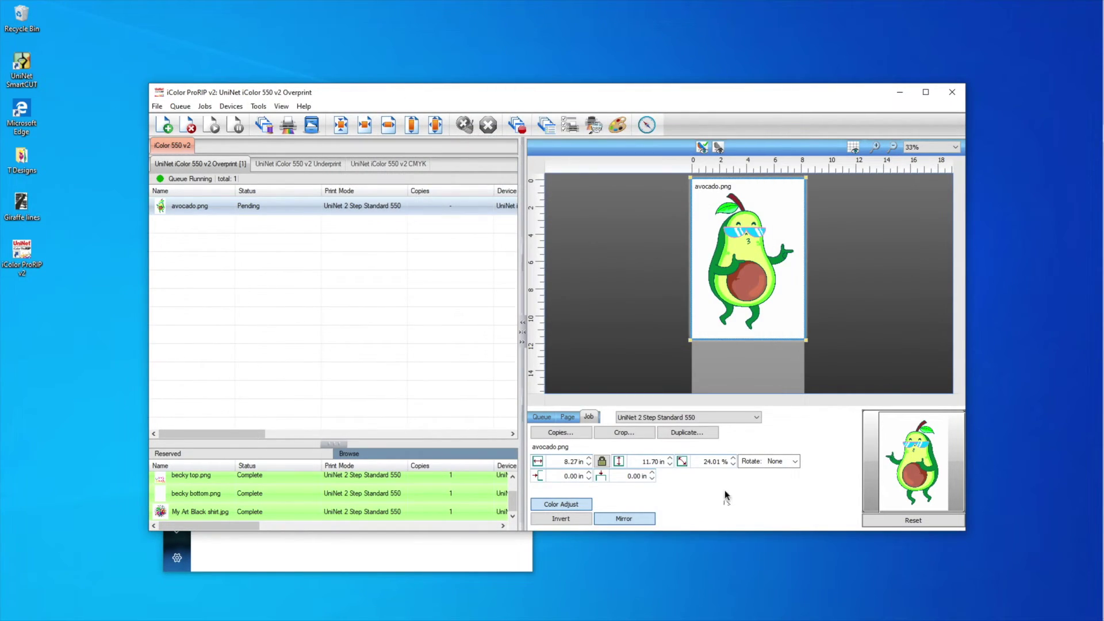
RIP the avocado.png job without printing it
right_click(288, 207)
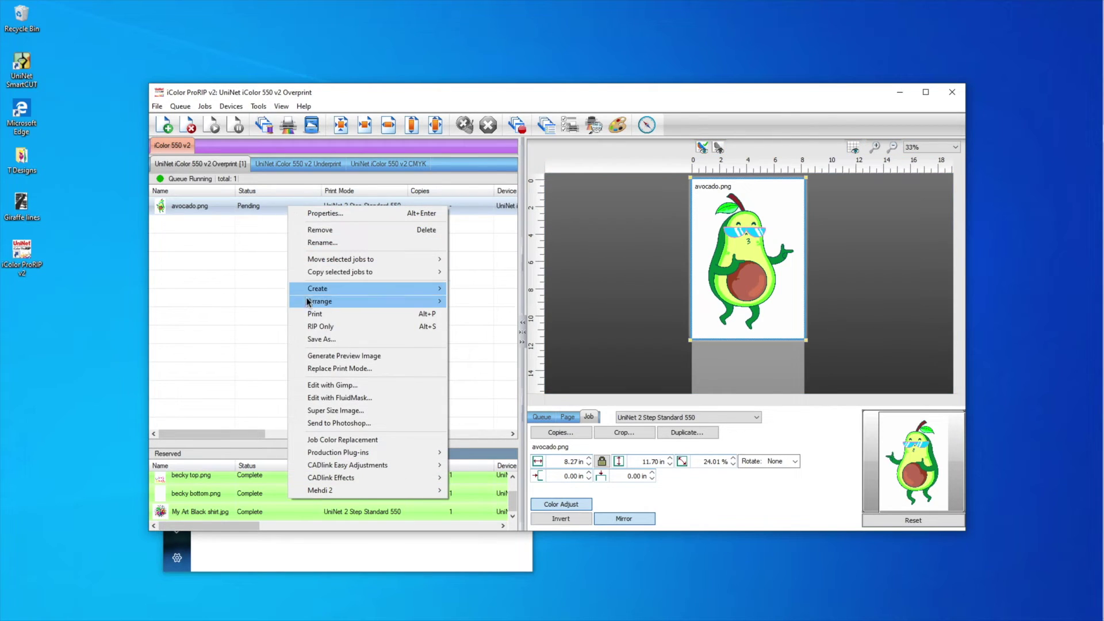
left_click(217, 248)
left_click(229, 208)
right_click(264, 214)
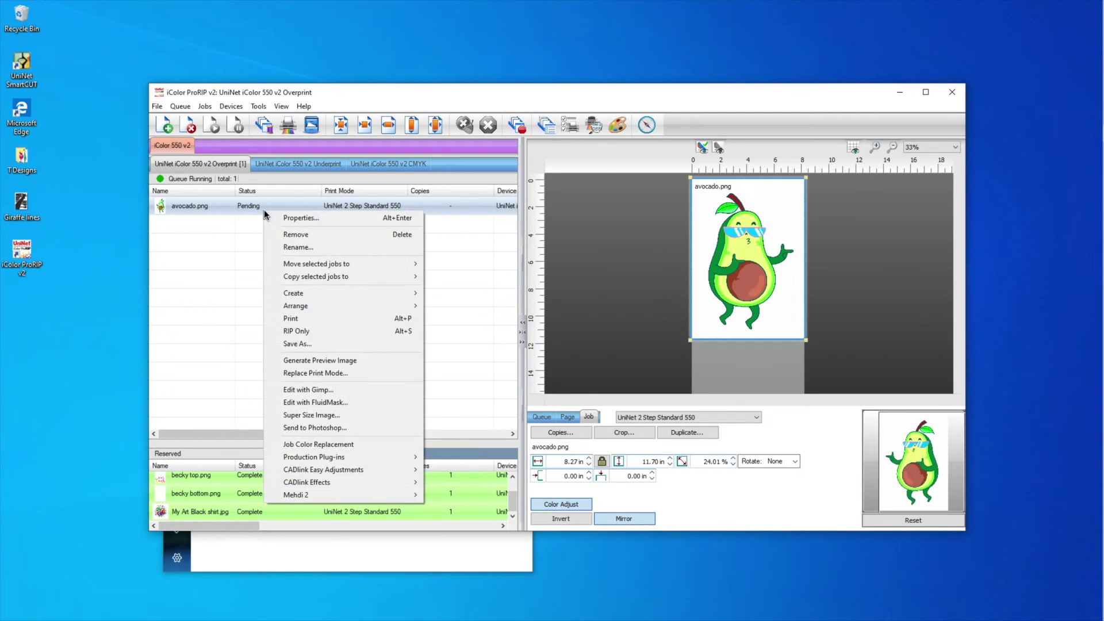
left_click(301, 331)
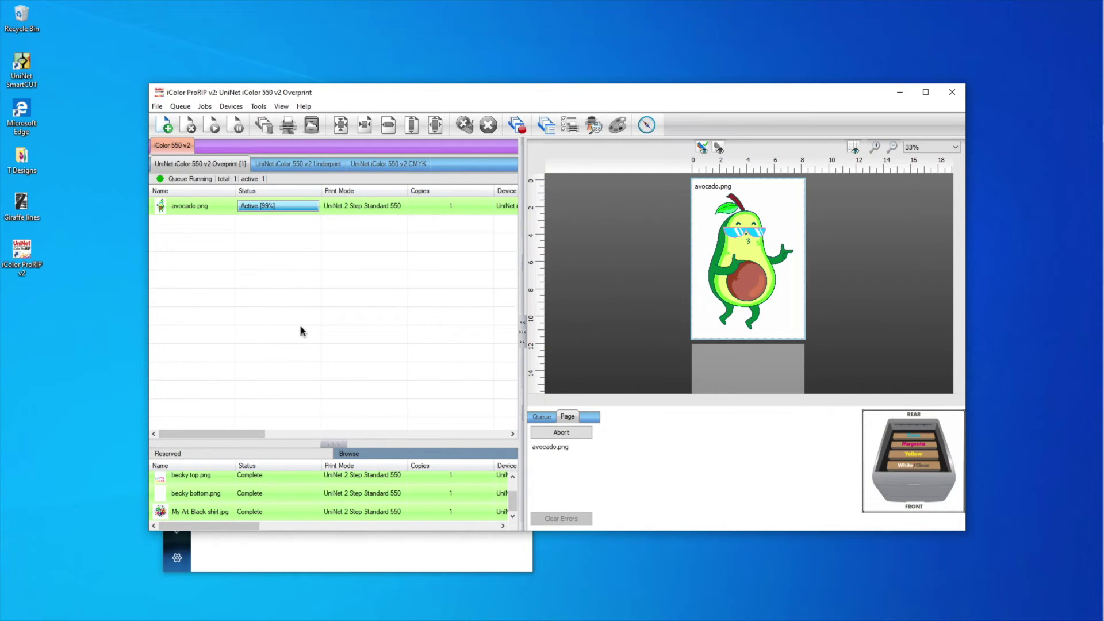
Open the raw data view of the spooled avocado job and have the View Raw Data notice remember the choice
mouse_move(299, 217)
right_click(299, 205)
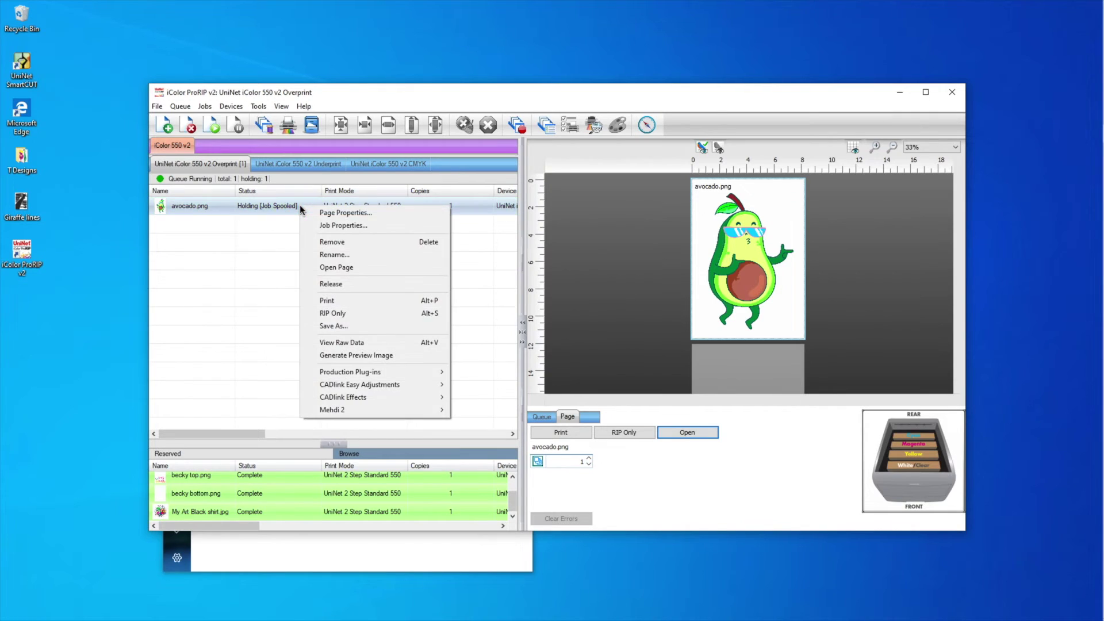
left_click(352, 343)
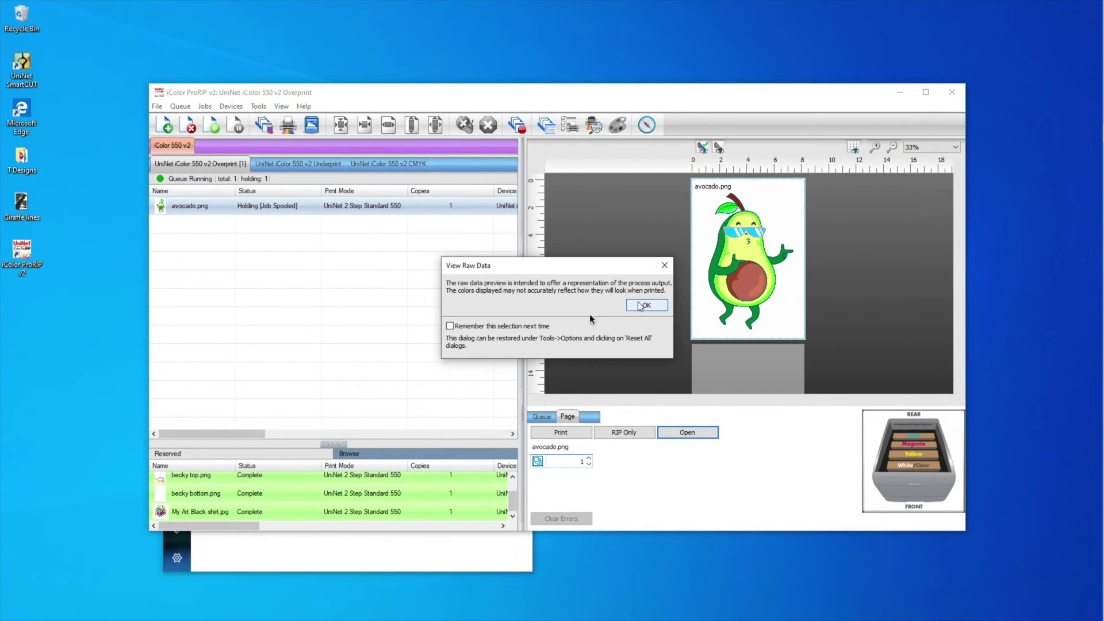
left_click(450, 326)
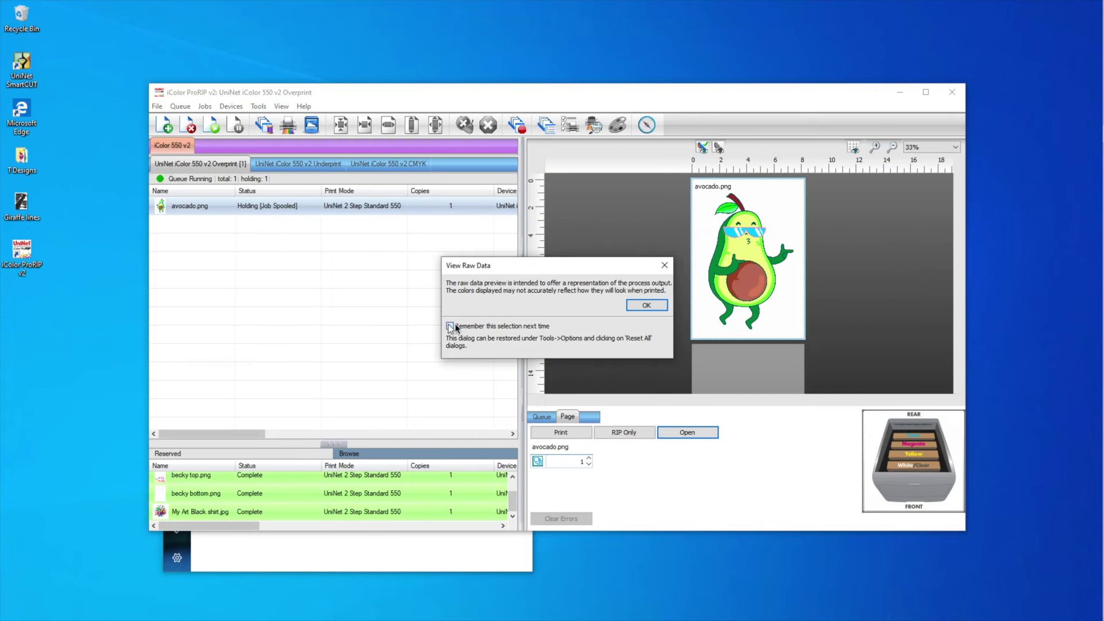
left_click(645, 306)
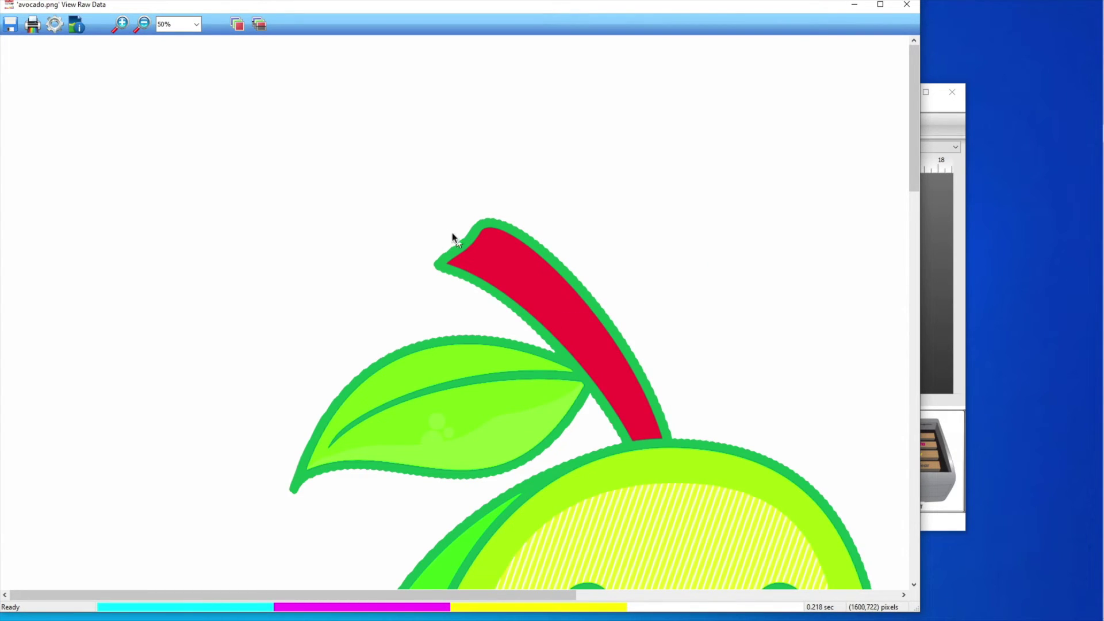
Examine the line pattern across the avocado's raw data at several zoom levels, then close the view
scroll(590, 486, "down", 5)
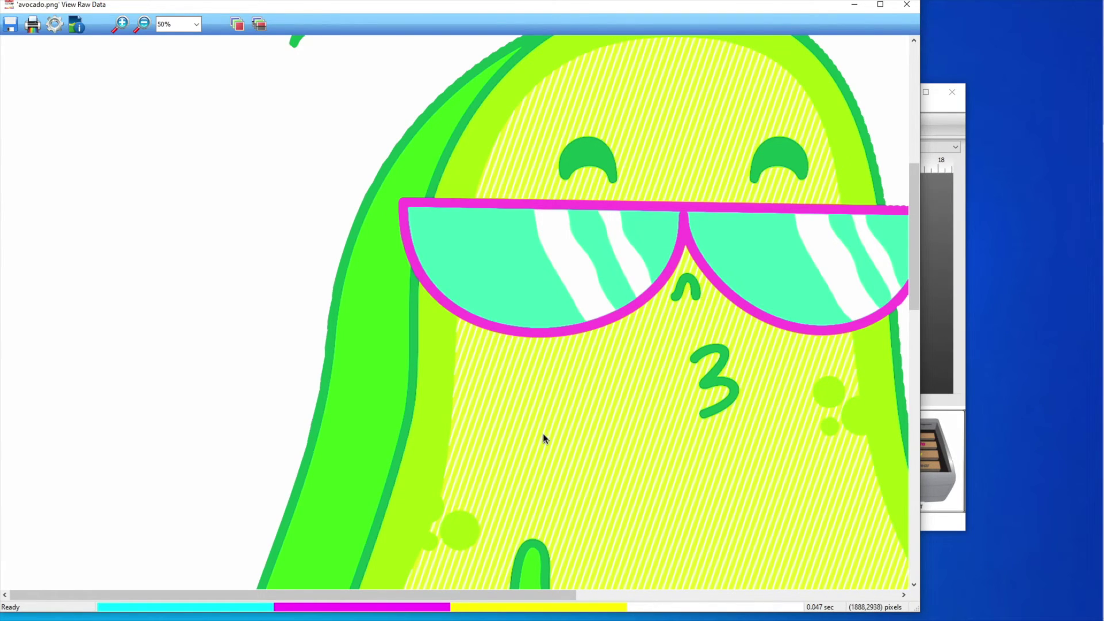
scroll(543, 439, "down", 2)
left_click(145, 25)
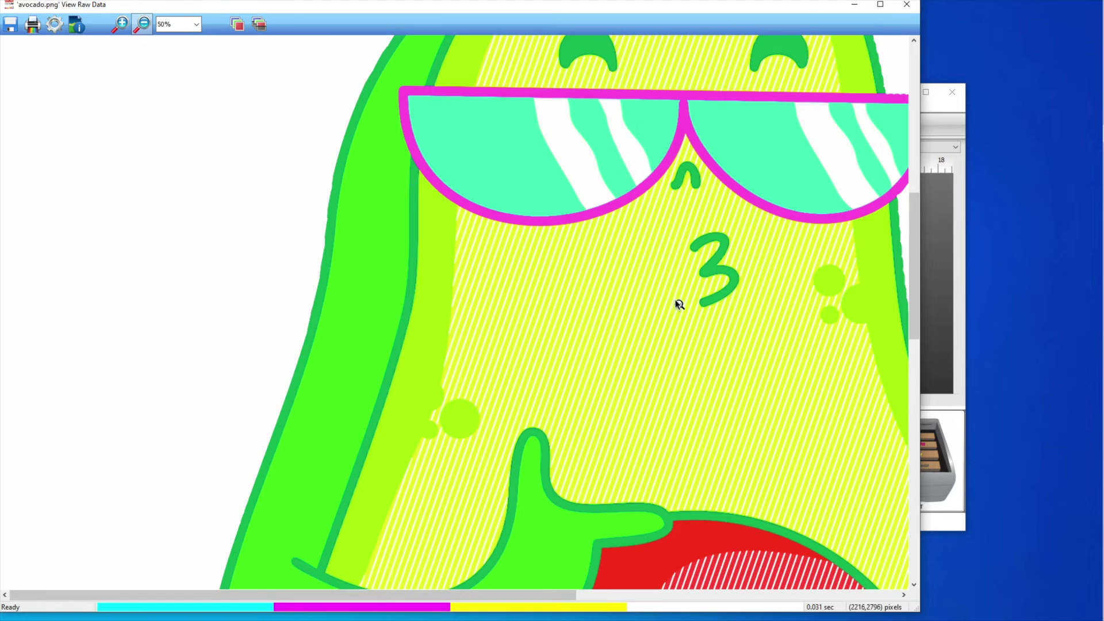
left_click(675, 300)
left_click(477, 321)
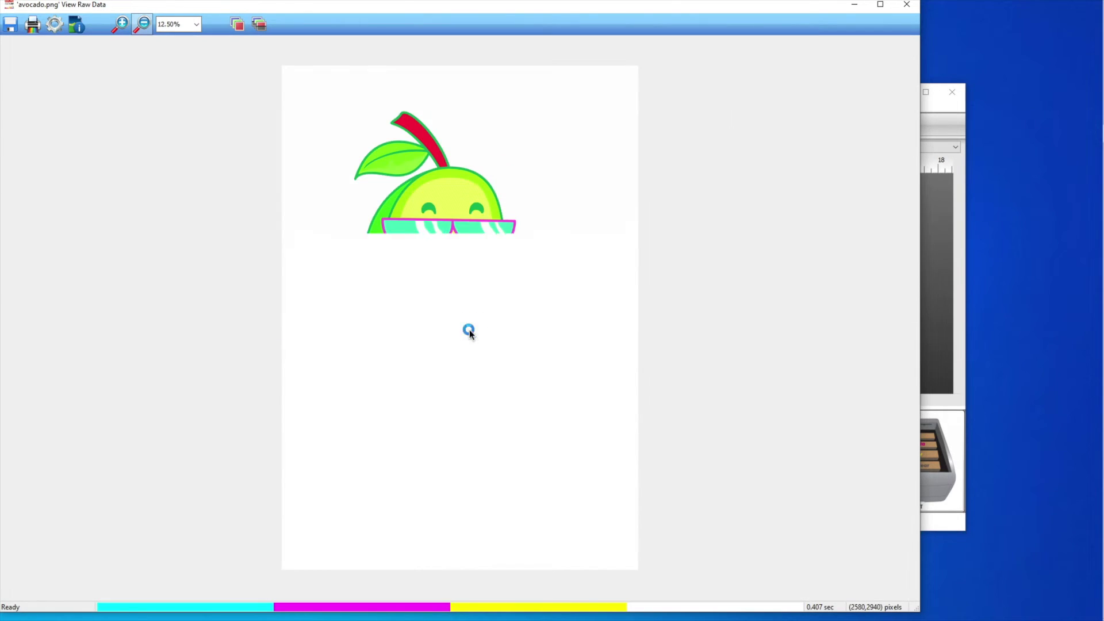
left_click(119, 24)
left_click(459, 306)
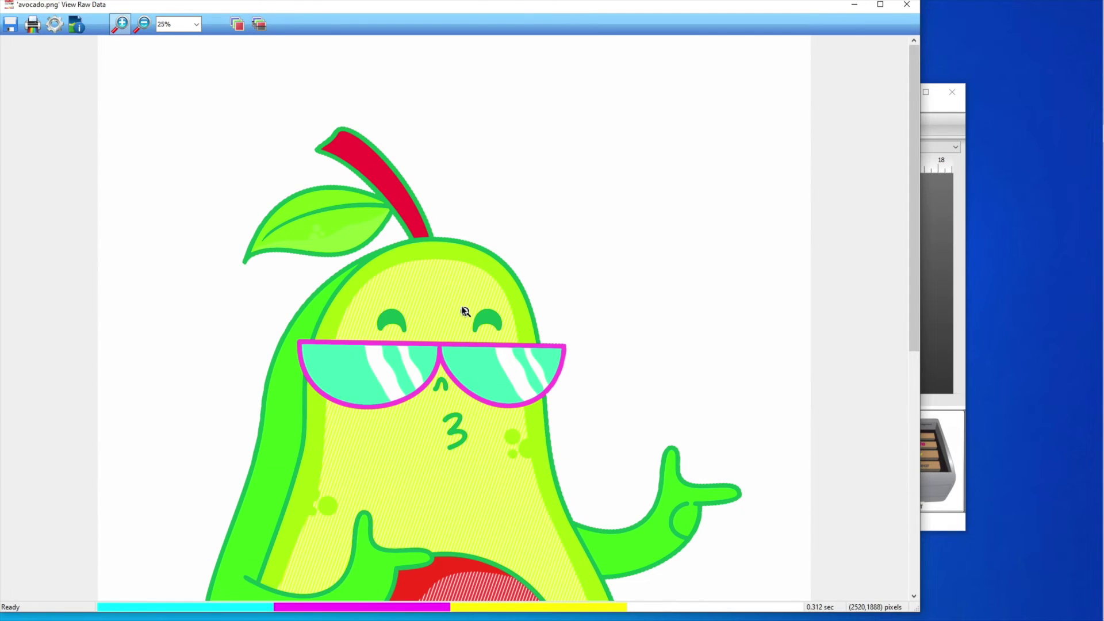
scroll(463, 309, "down", 5)
scroll(442, 274, "up", 5)
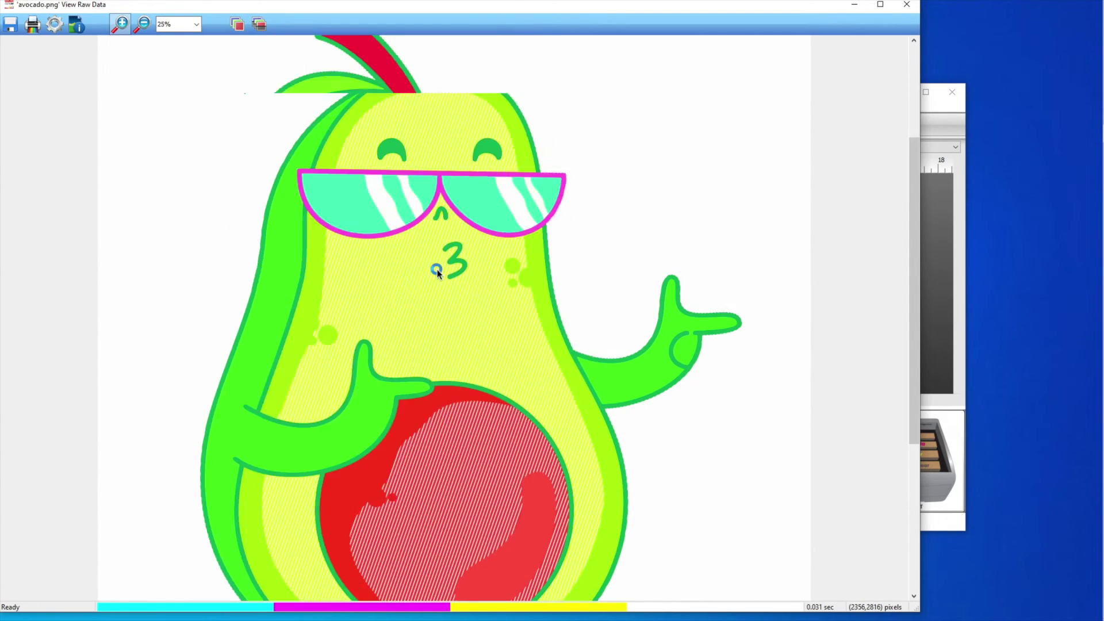
scroll(443, 275, "down", 4)
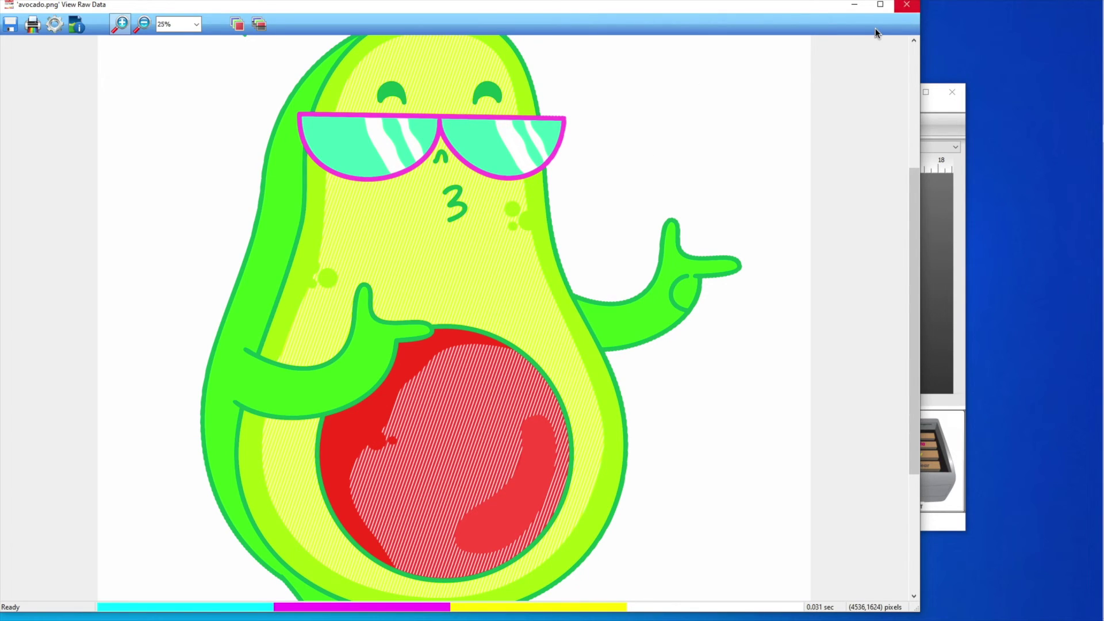
left_click(908, 4)
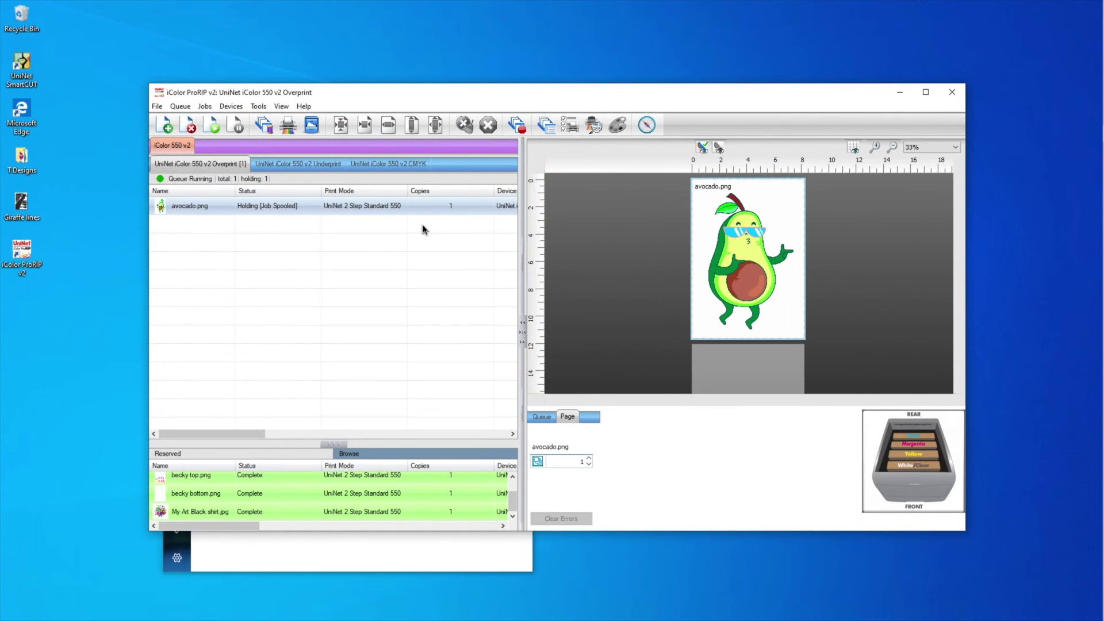
Reopen the avocado job for editing and set its Ink Removal Transparency Hole Size to 1.00
left_click(308, 206)
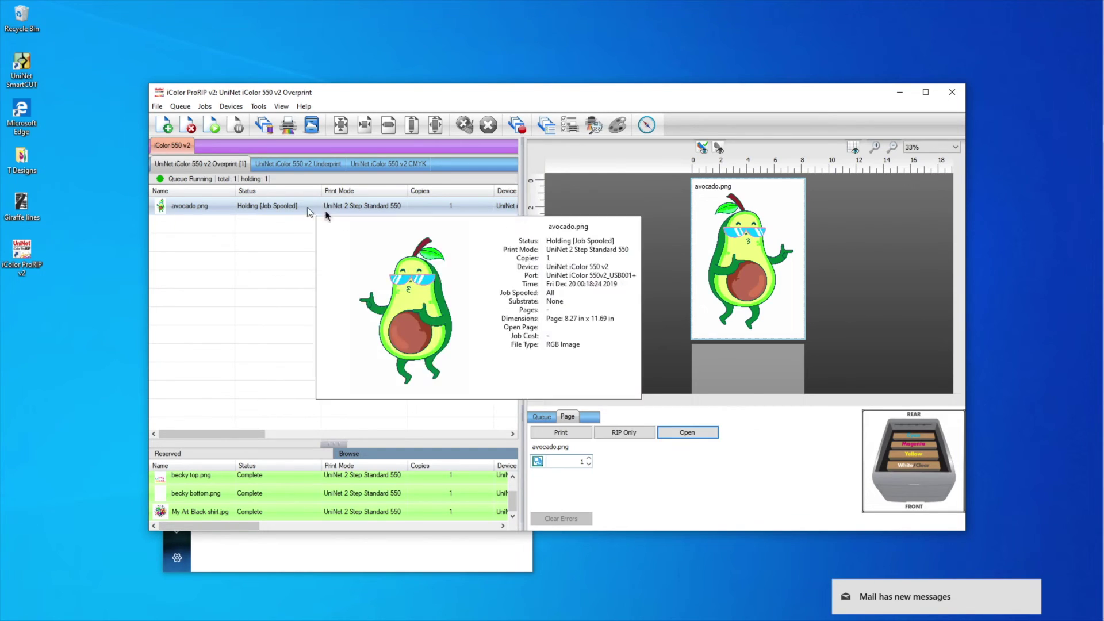
left_click(688, 432)
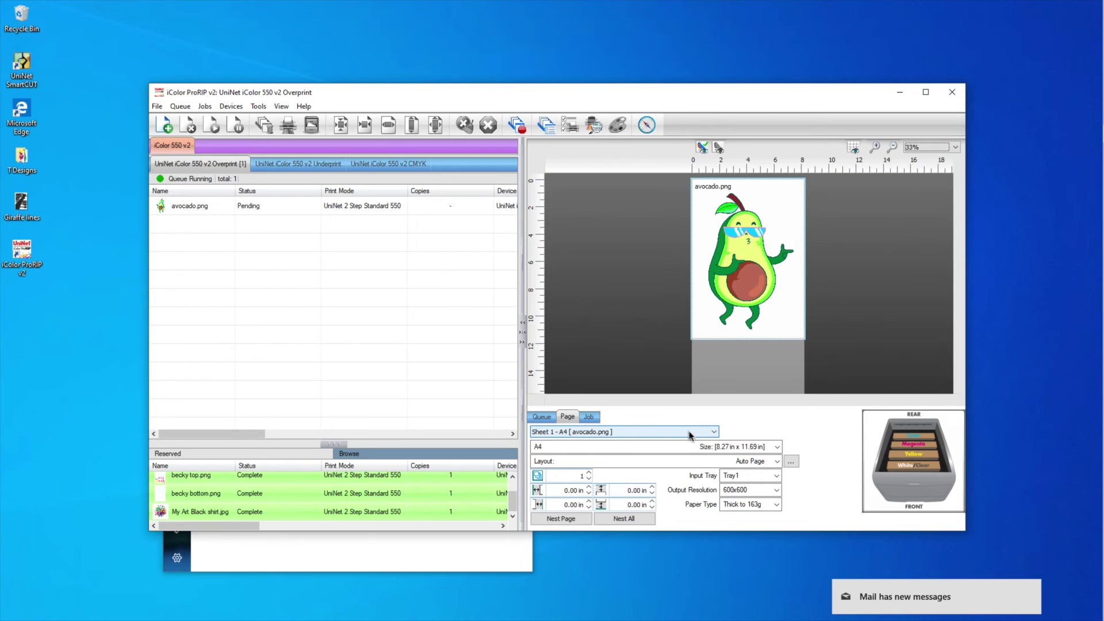
left_click(592, 418)
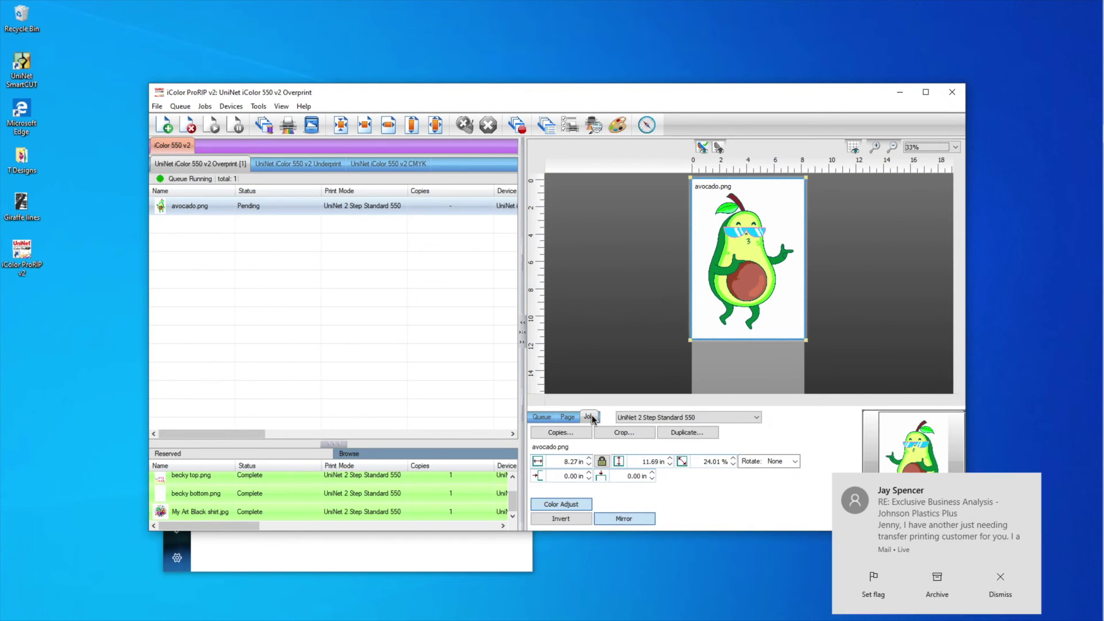
left_click(570, 505)
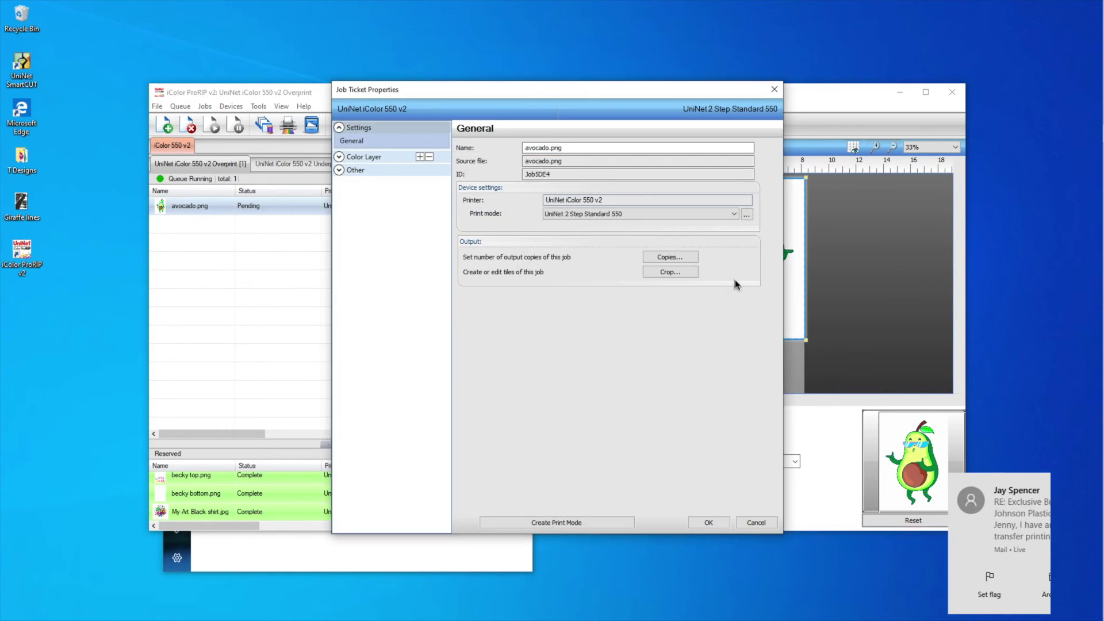
left_click(365, 162)
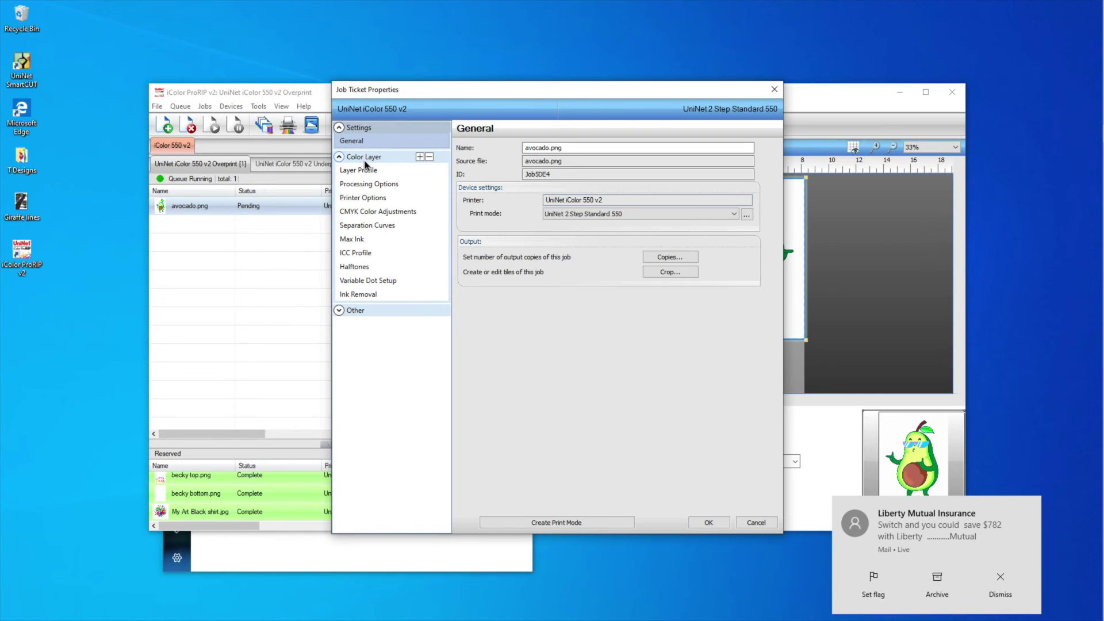
left_click(367, 294)
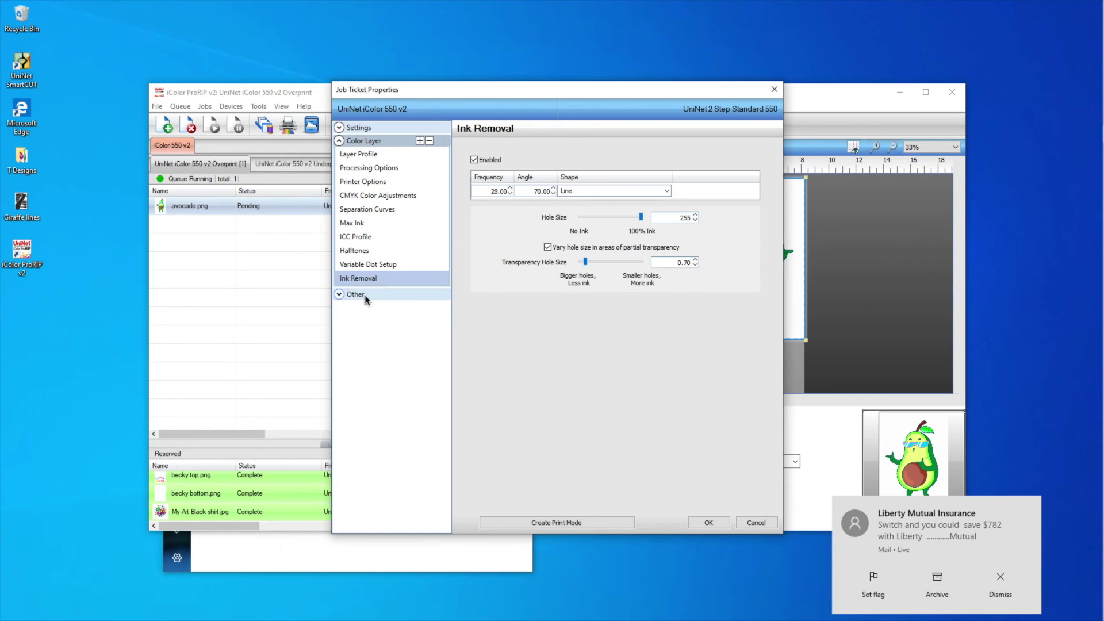
left_click_drag(672, 263, 730, 262)
type("1")
key("Tab")
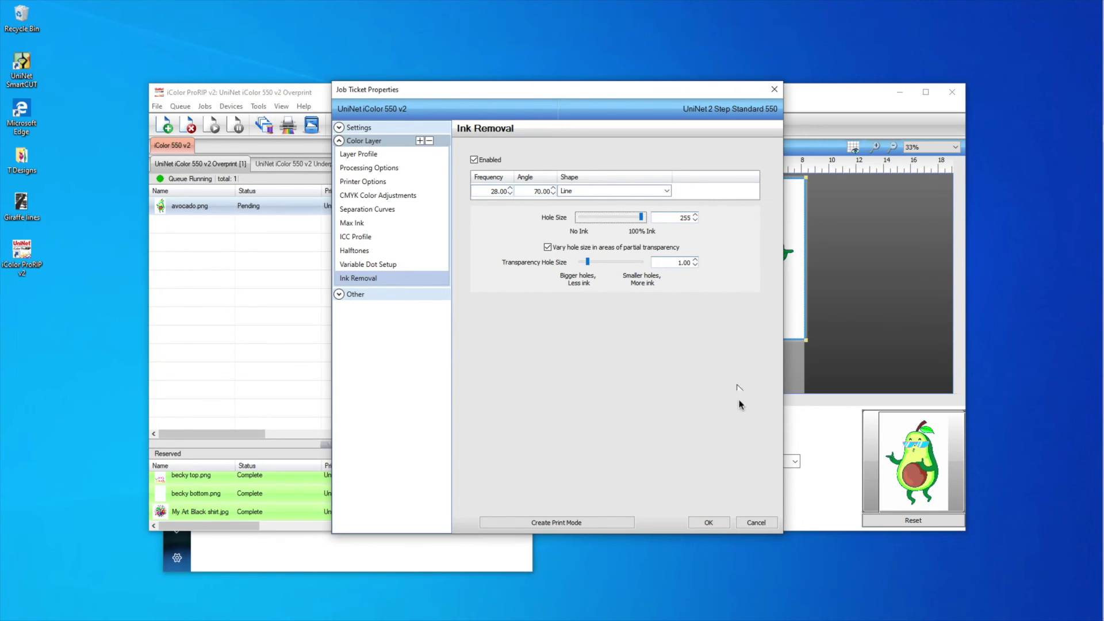
left_click(712, 522)
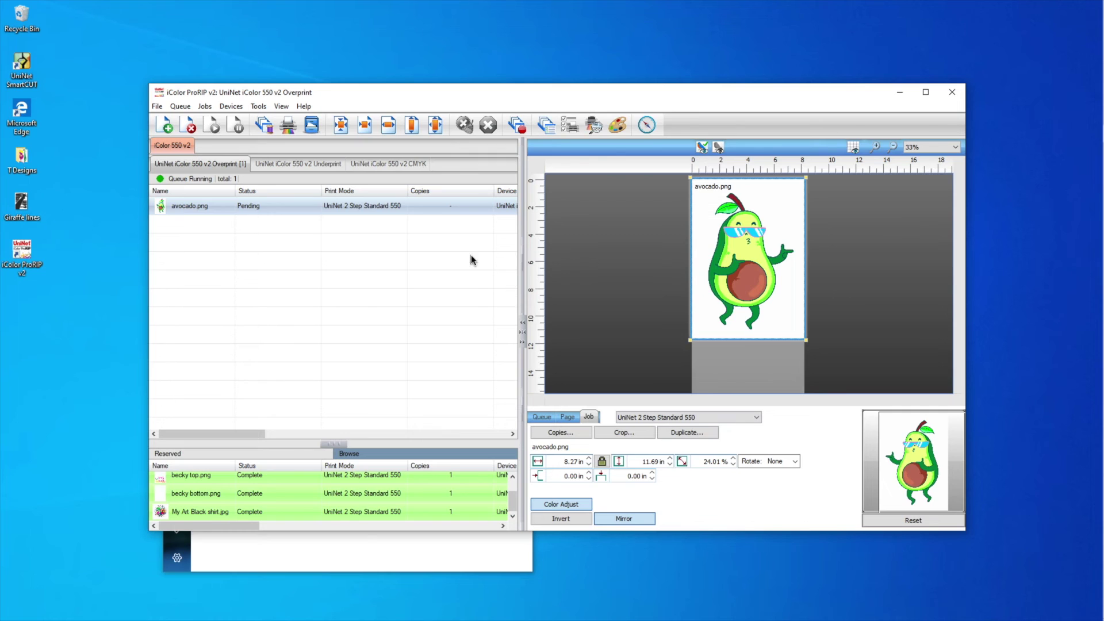
RIP the adjusted avocado job again without printing and inspect the line pattern in its raw data
right_click(301, 214)
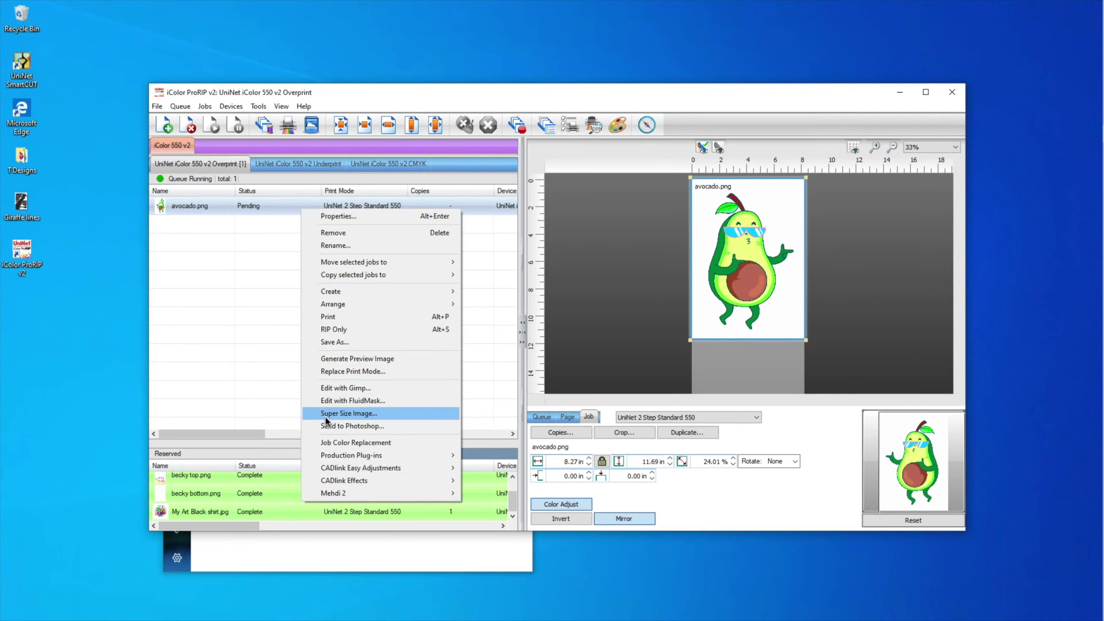
left_click(329, 331)
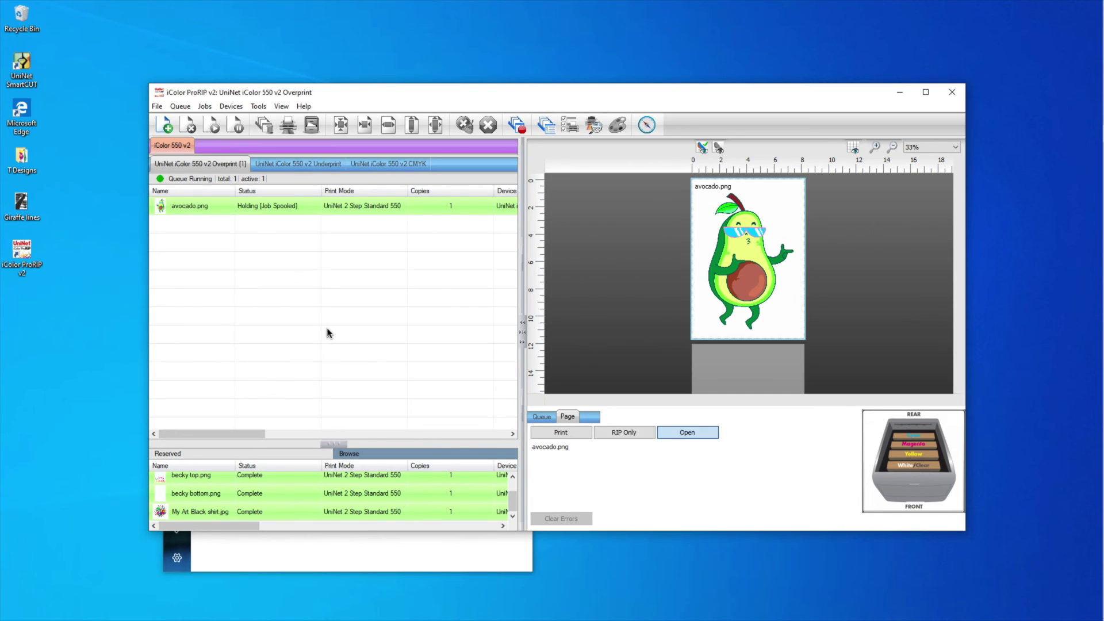
left_click(302, 208)
right_click(302, 209)
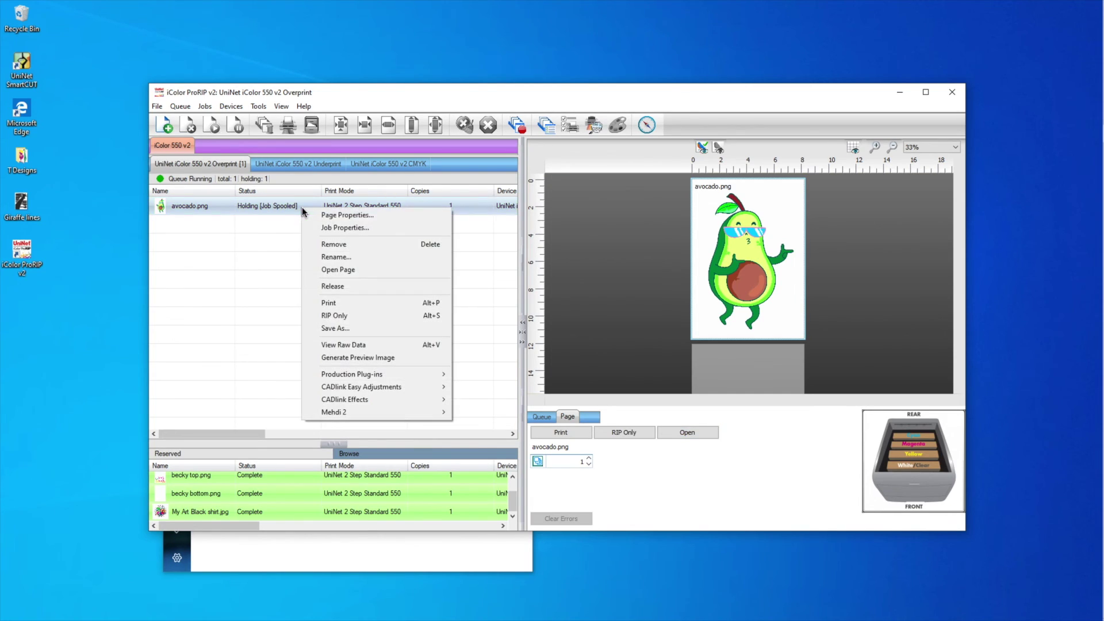
left_click(341, 347)
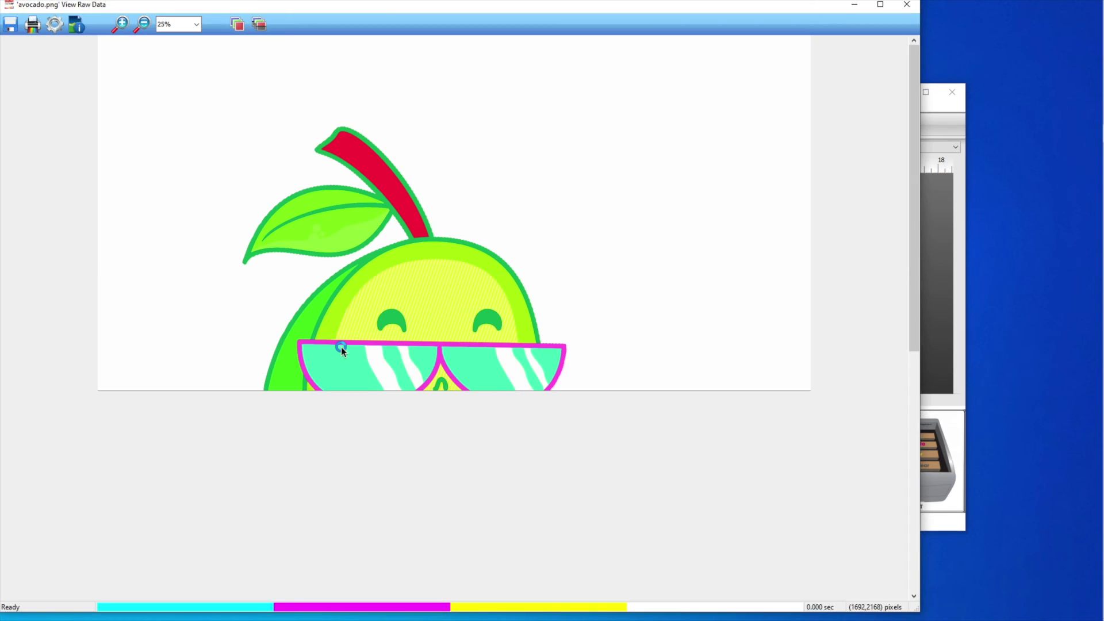
scroll(448, 413, "down", 5)
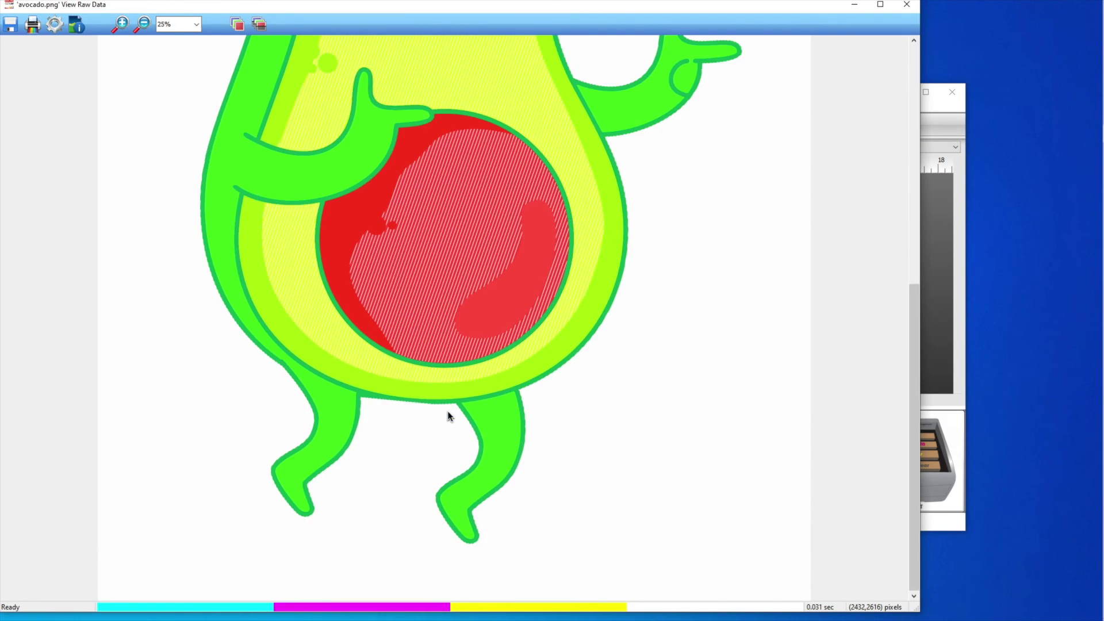
scroll(448, 412, "up", 6)
scroll(448, 413, "down", 3)
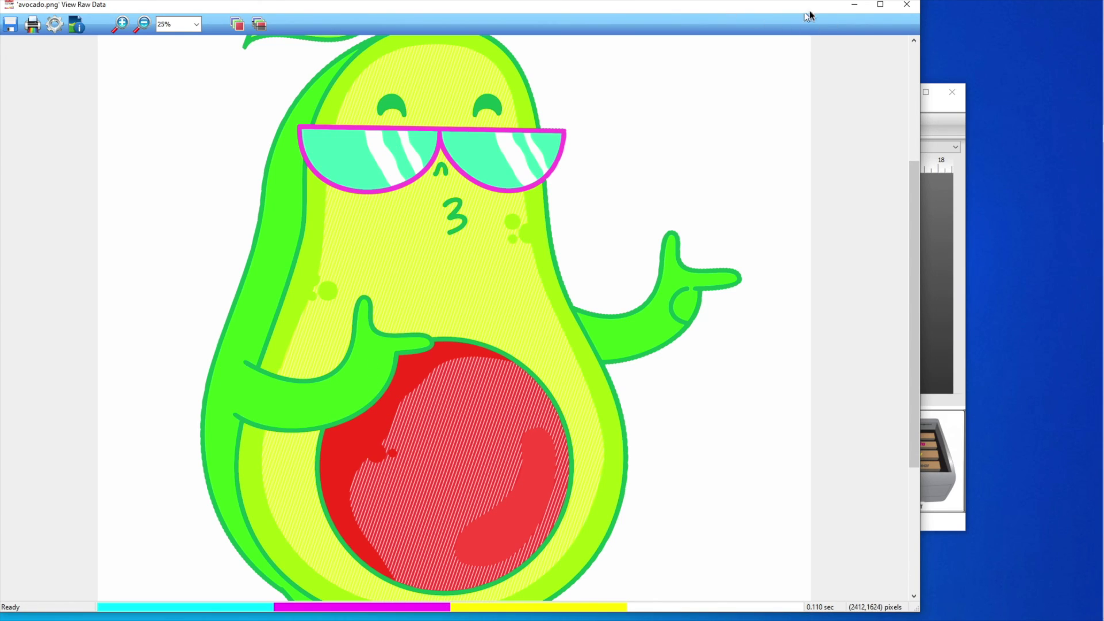
left_click(906, 7)
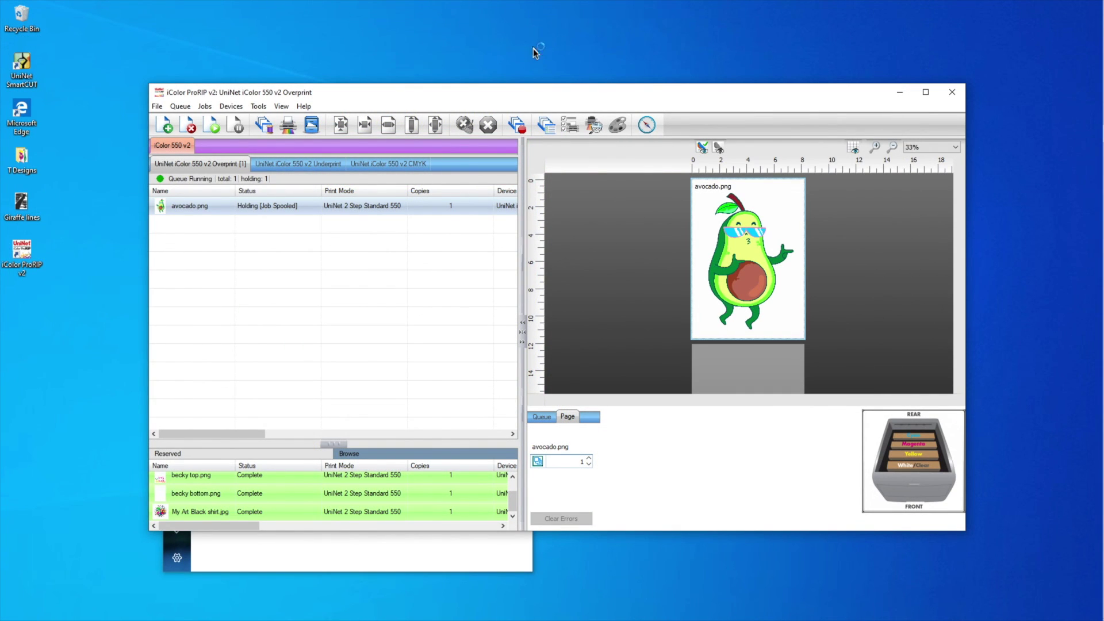
right_click(331, 210)
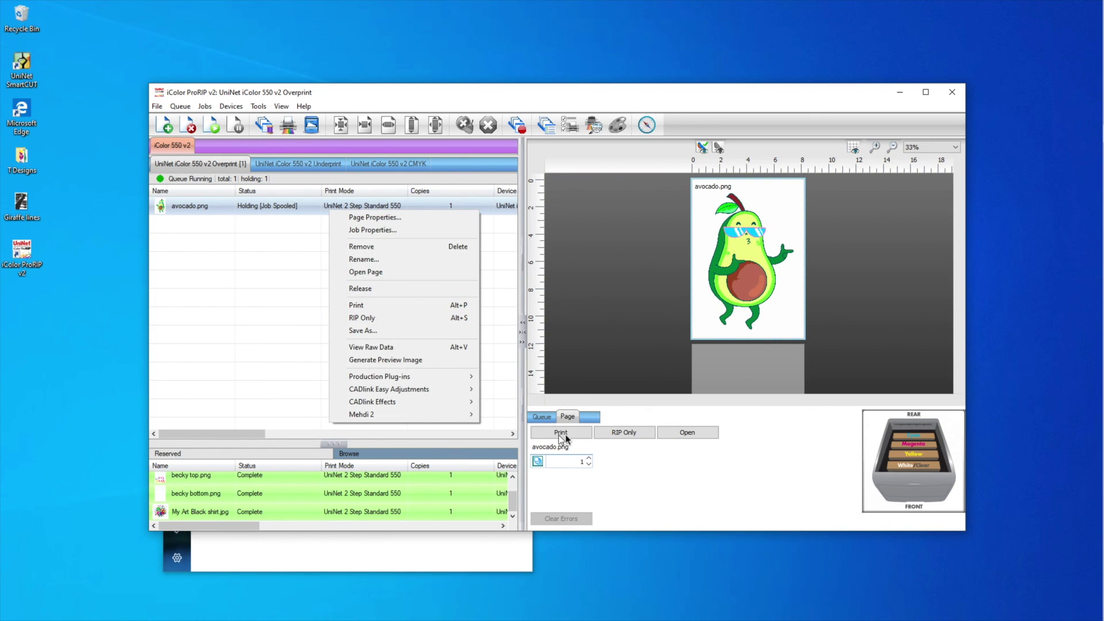
left_click(610, 455)
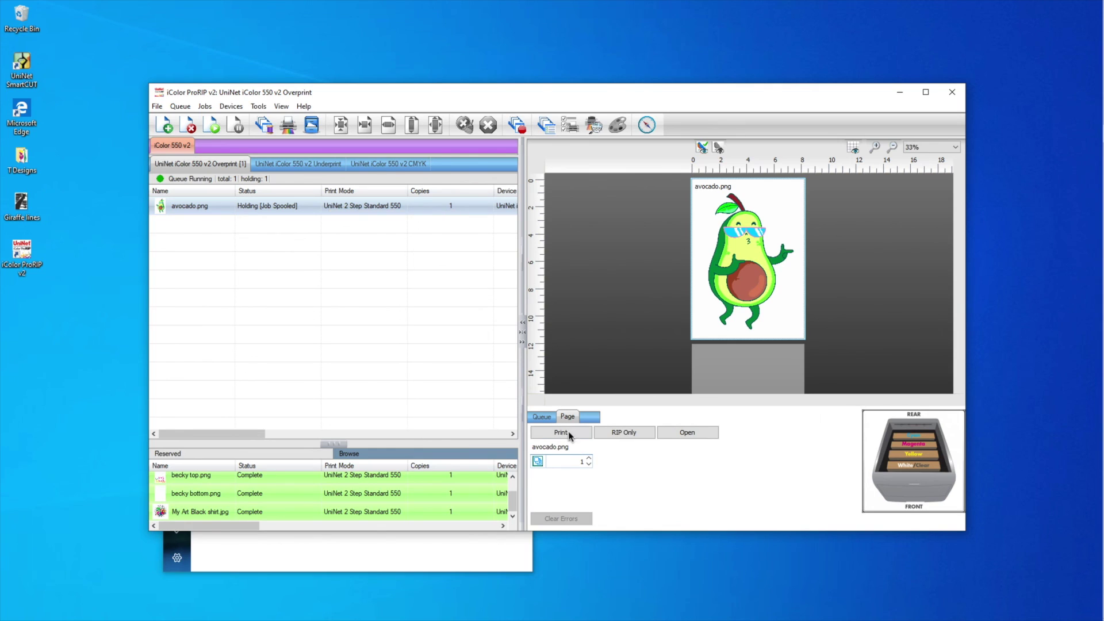